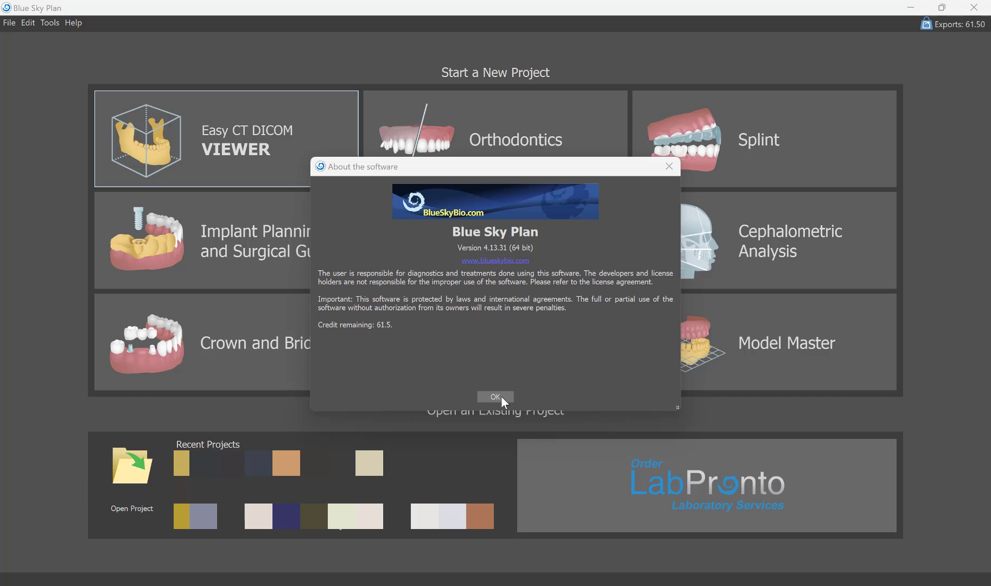
Close the software information and start a new One or Two Implant Case for implant planning and surgical guides.
click(495, 397)
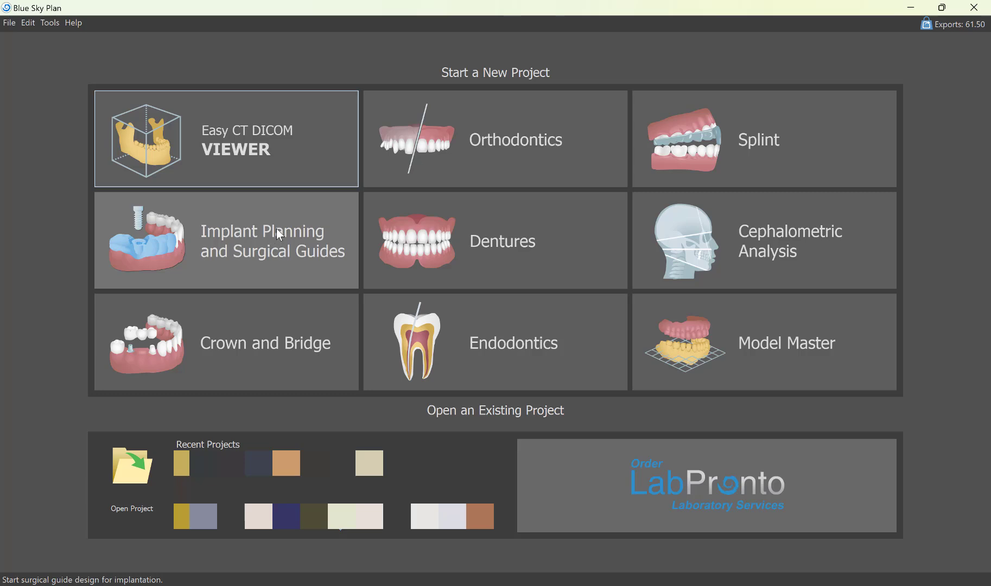
click(290, 230)
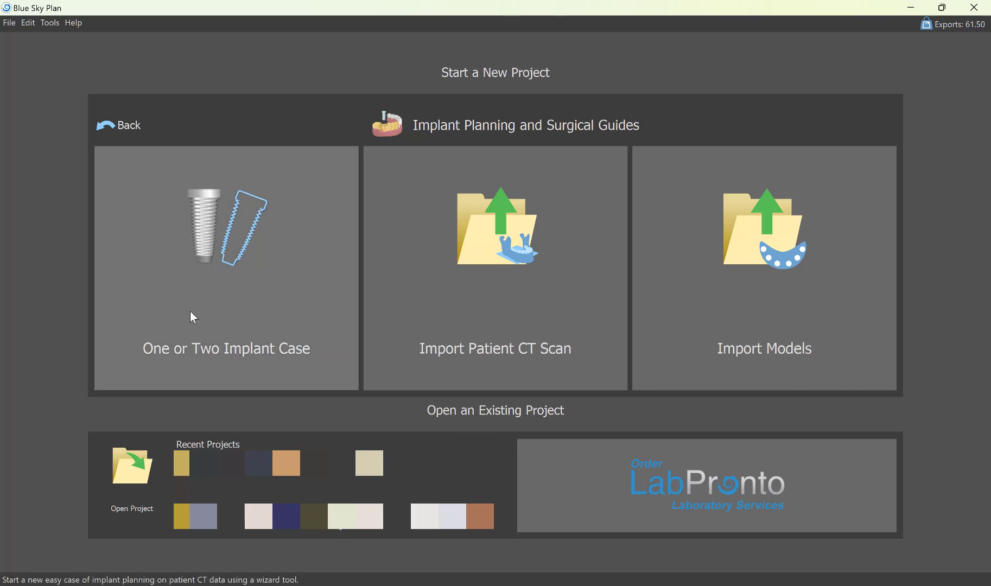
click(249, 279)
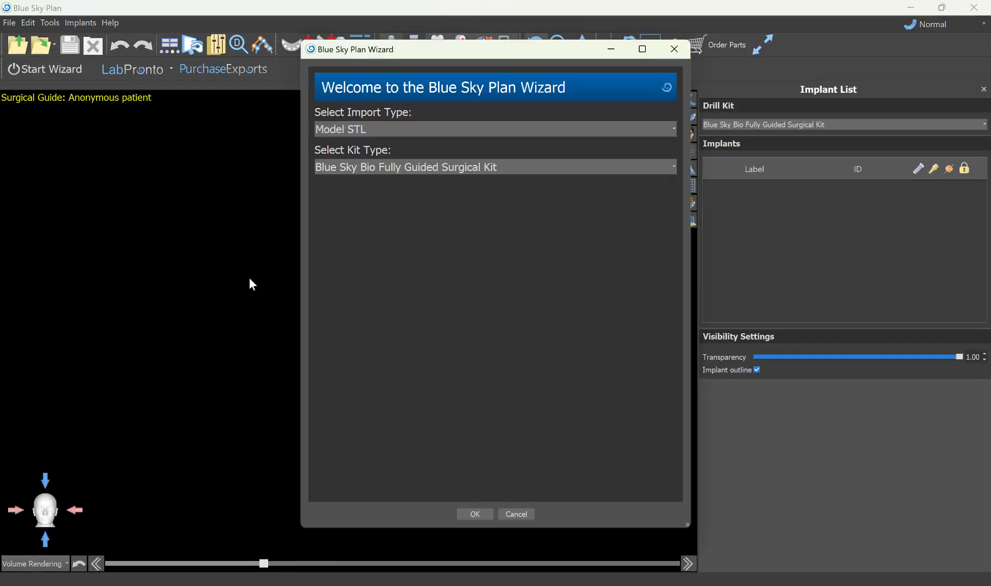
Start the surgical guide wizard with the Model STL import type and the Blue Sky Bio Fully Guided Surgical Kit.
click(386, 132)
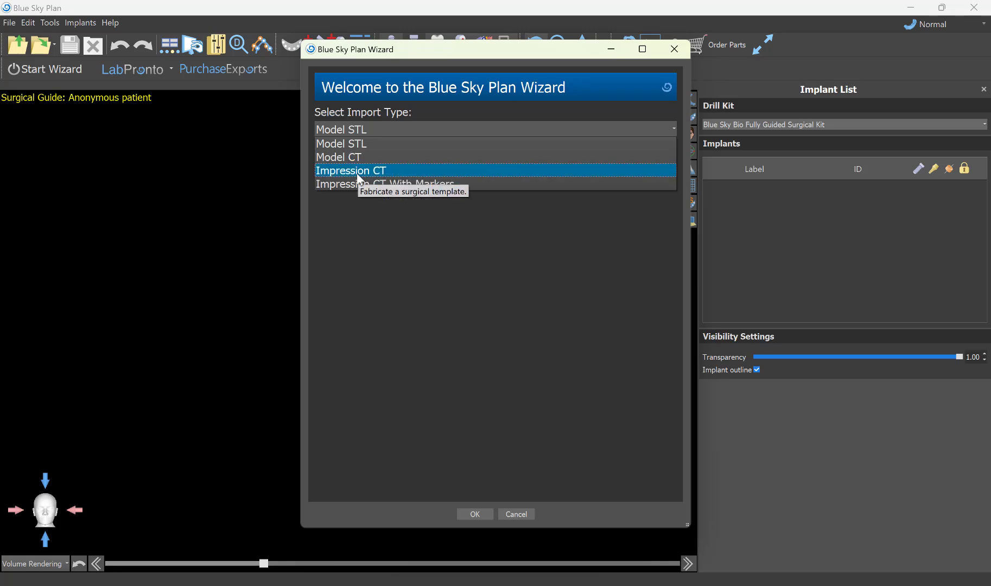
click(361, 139)
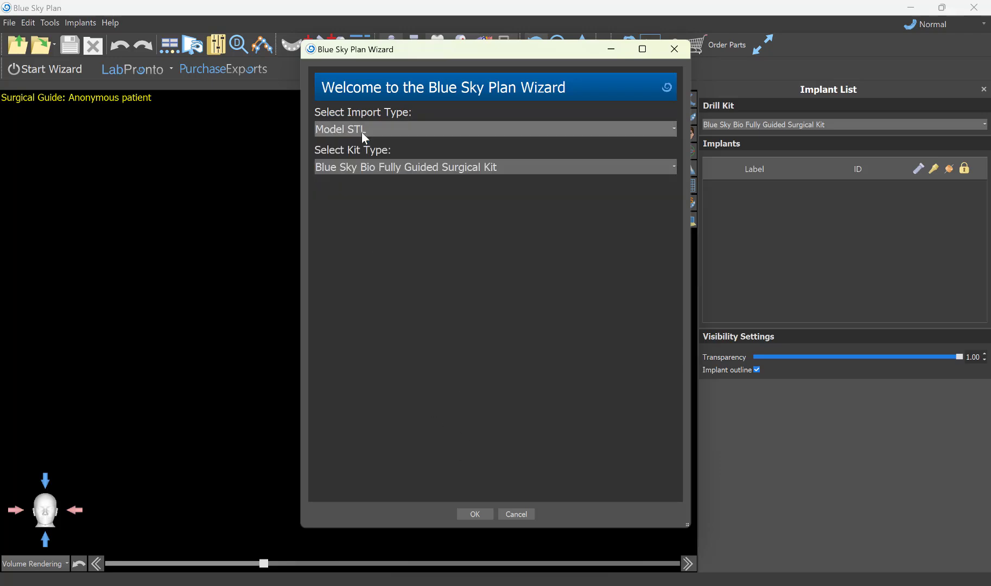
click(501, 169)
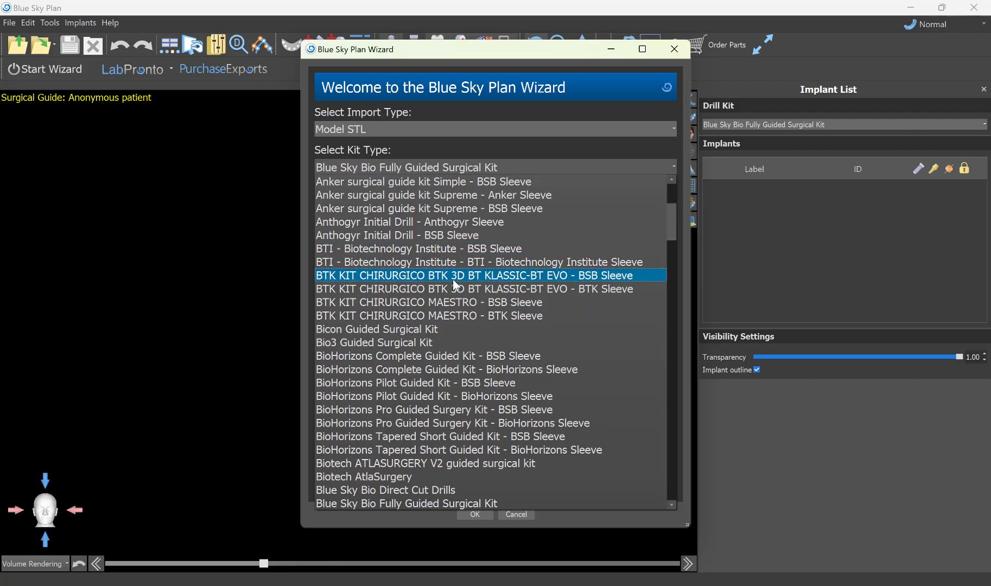
scroll(450, 278, down, 10)
scroll(443, 278, down, 20)
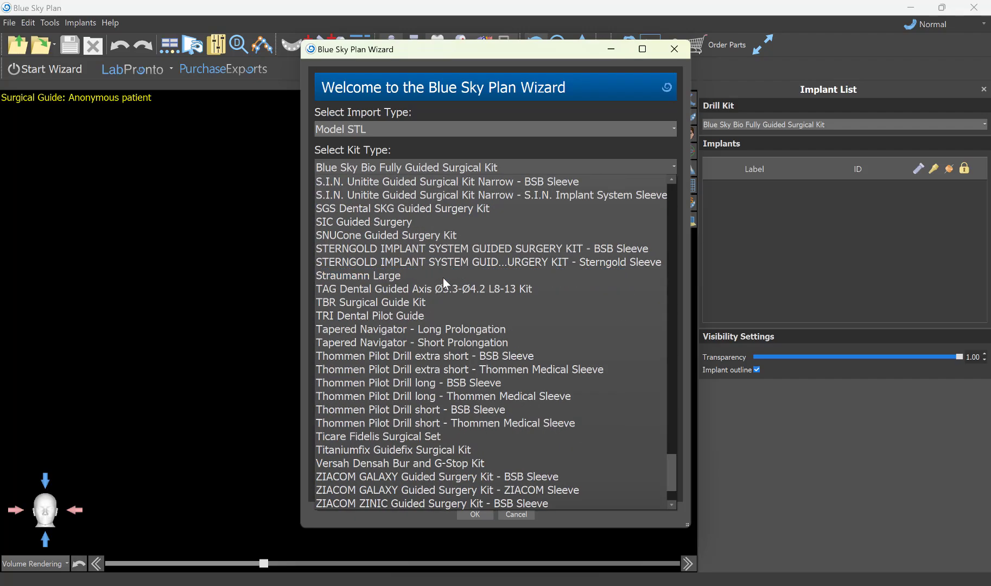
scroll(443, 278, up, 20)
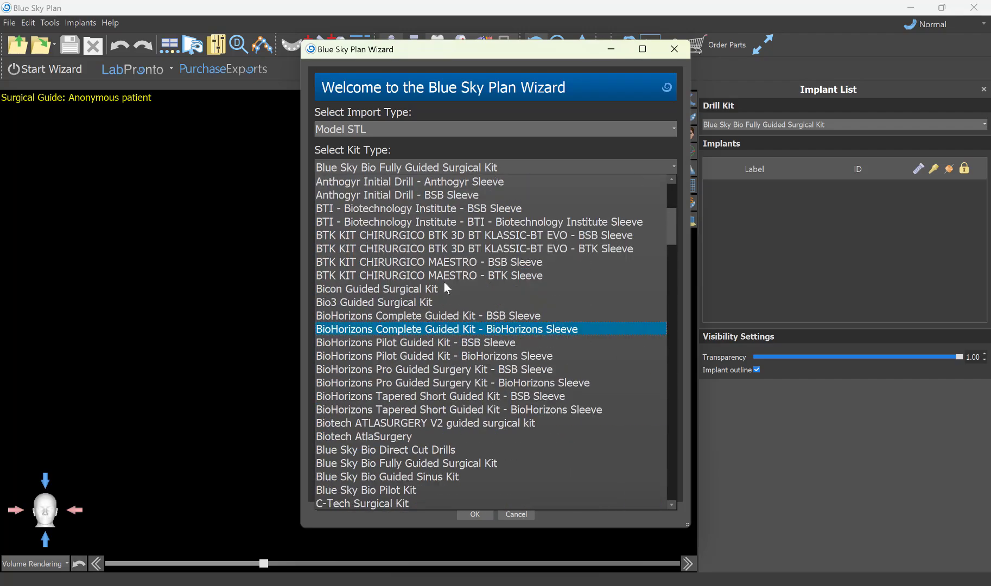
click(264, 149)
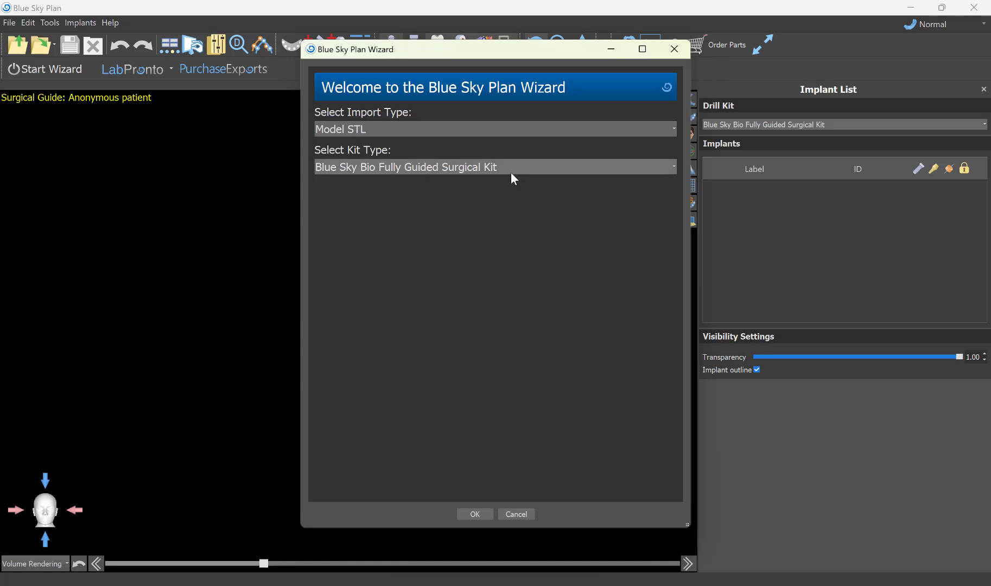
click(476, 514)
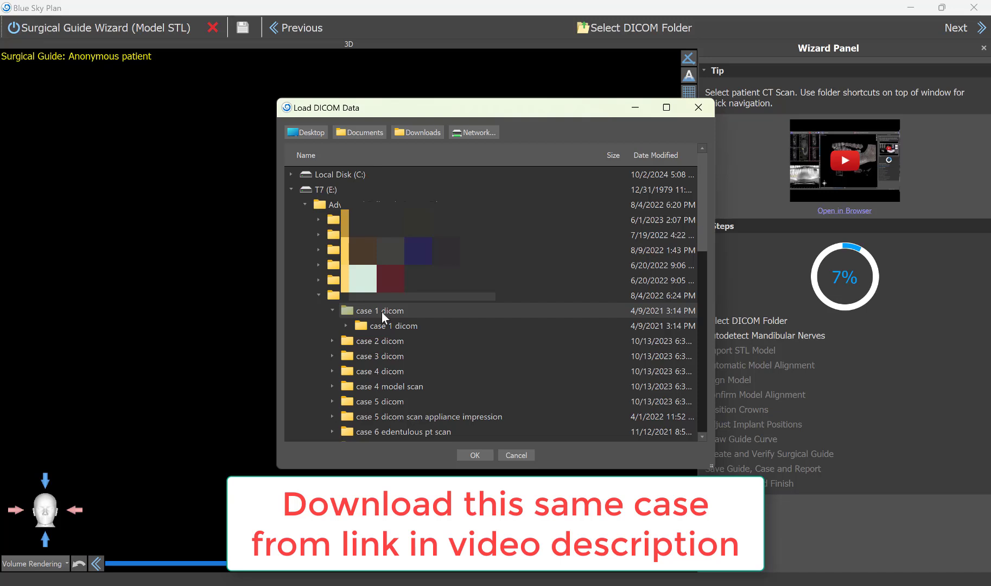
Load the case 1 dicom folder and crop its volume of interest around the jaws from above, behind and below.
click(475, 455)
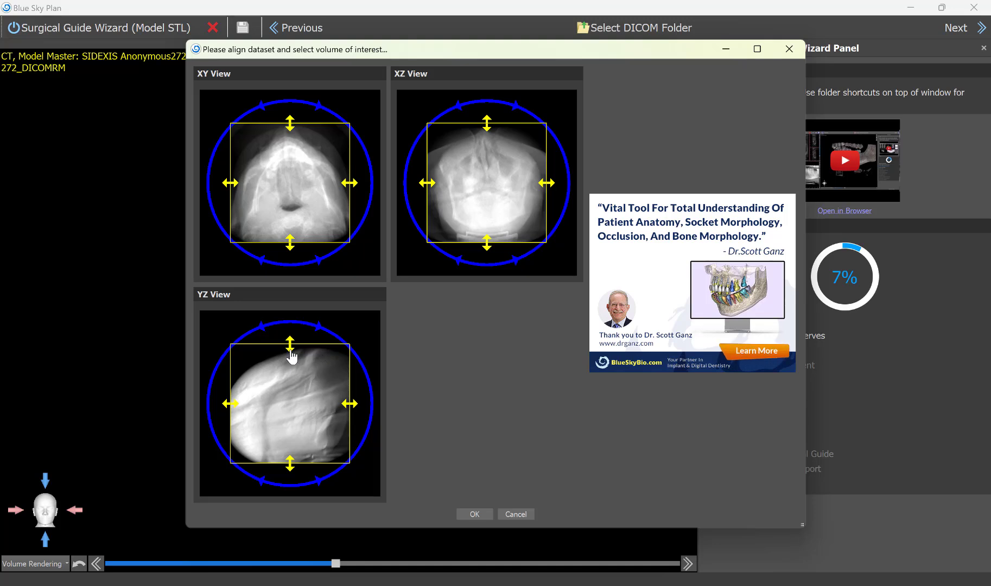
drag(291, 356, 296, 398)
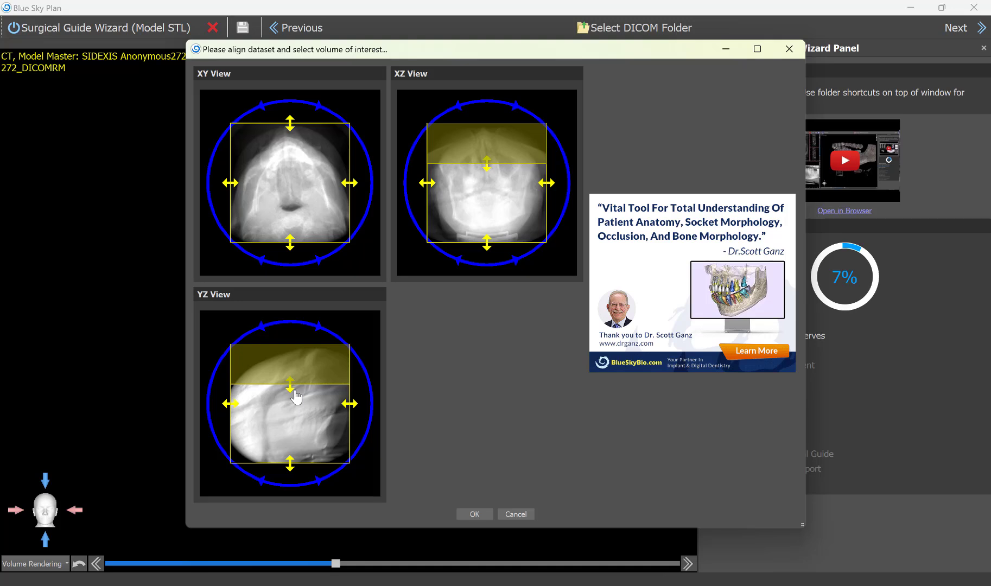
drag(294, 392, 295, 393)
drag(238, 405, 271, 409)
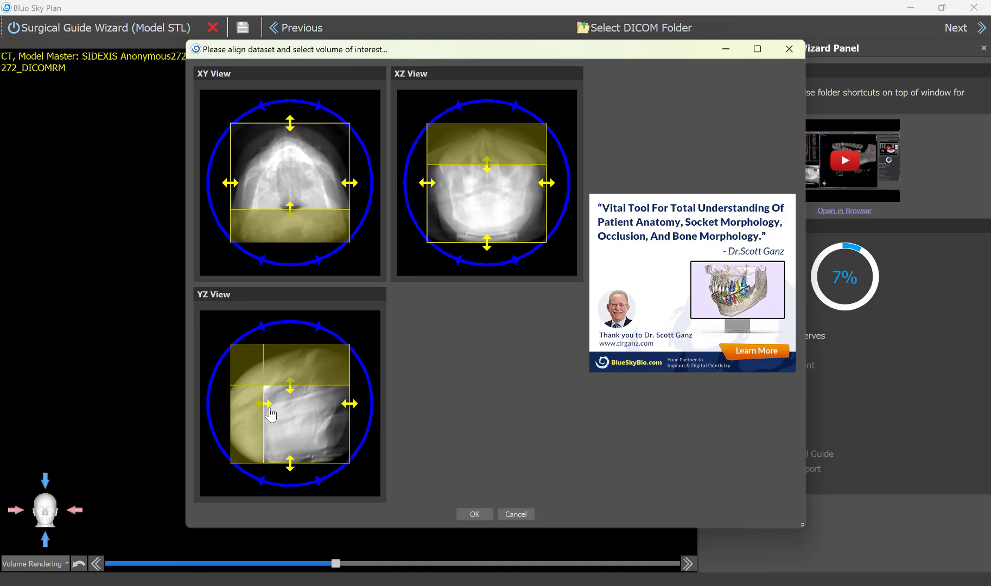
drag(270, 409, 271, 410)
drag(488, 177, 489, 180)
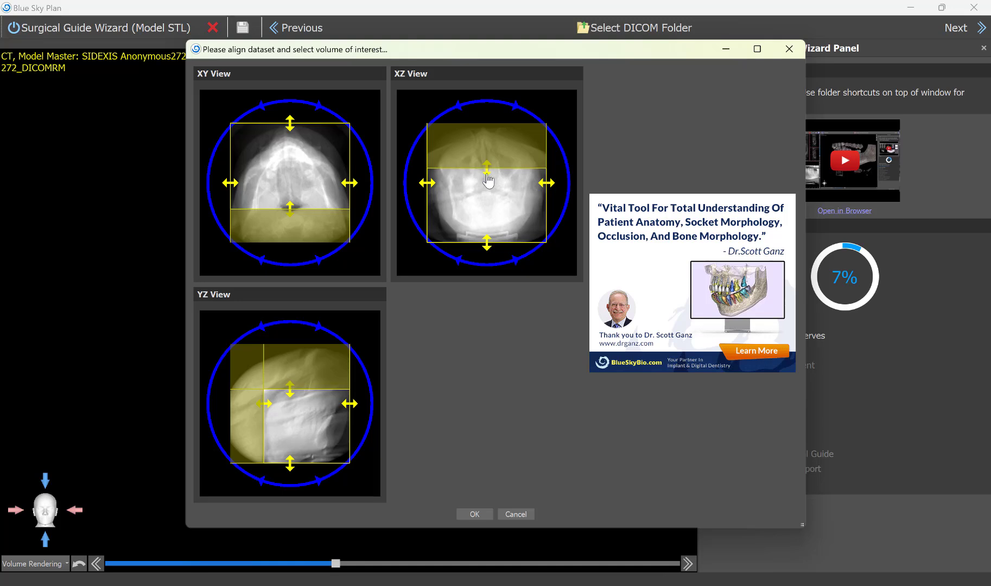
drag(488, 248, 488, 235)
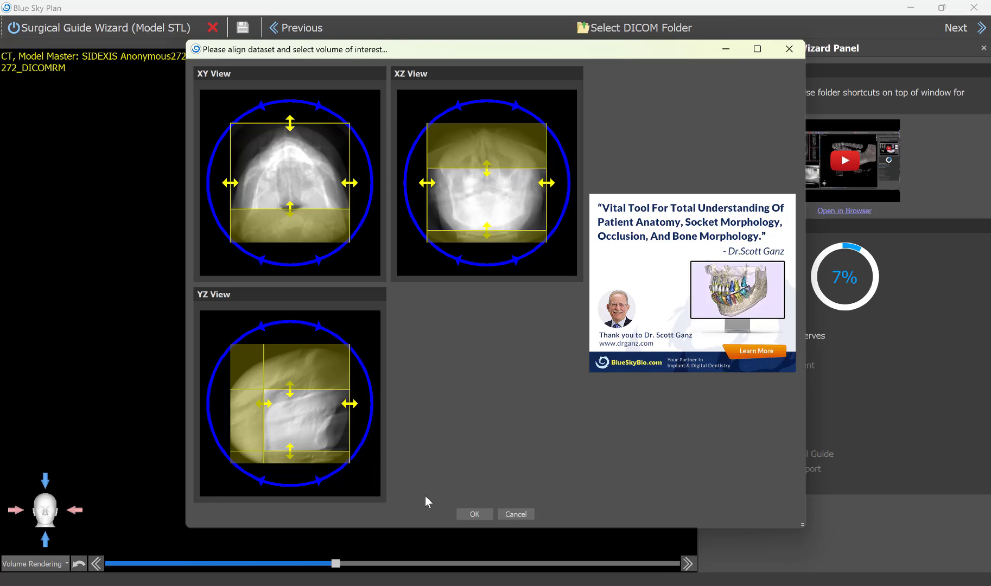
click(474, 515)
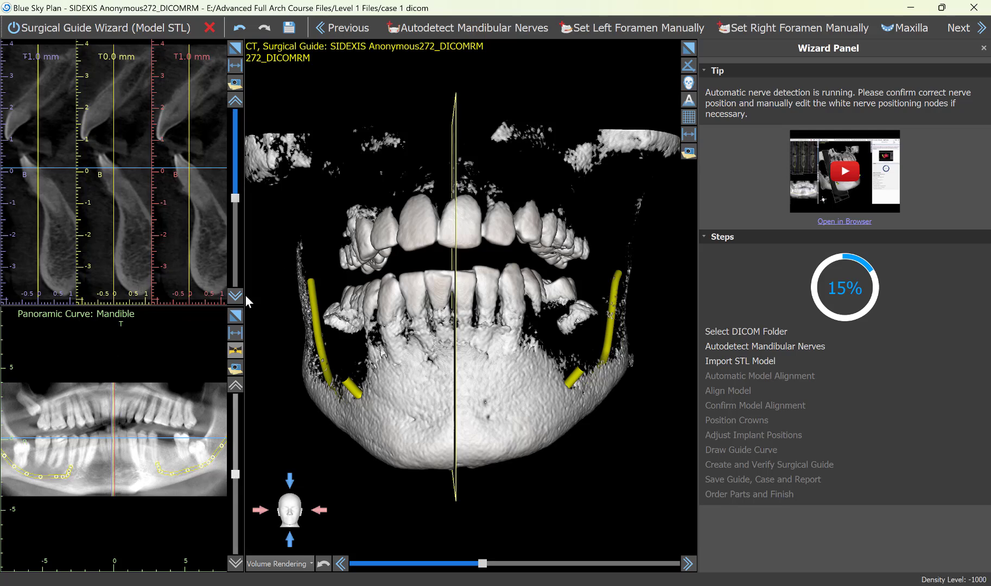
Enlarge the cross-sections and centre the mandibular nerve node on the nerve canal in the 40.0 mm slice.
drag(245, 295, 303, 296)
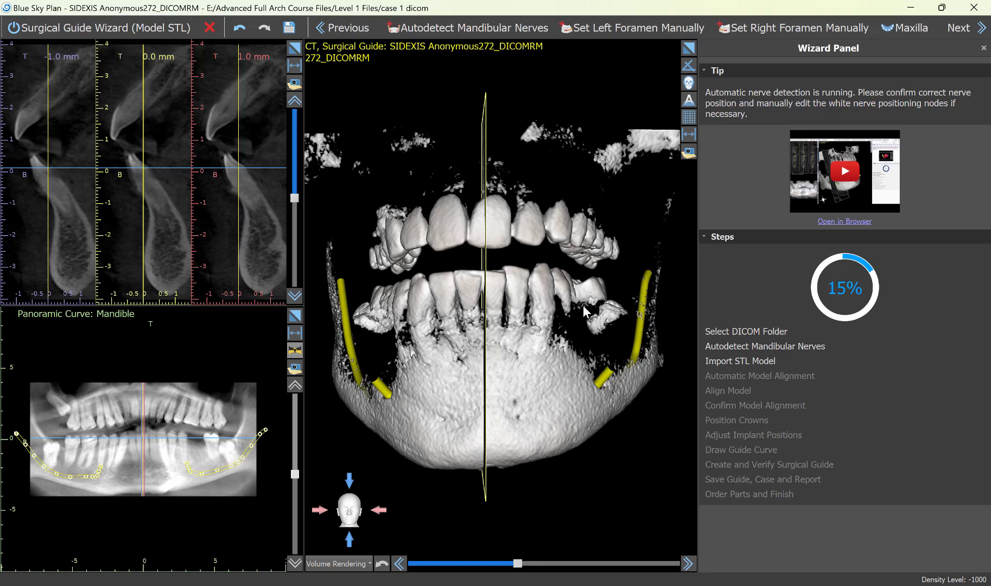
drag(294, 199, 297, 157)
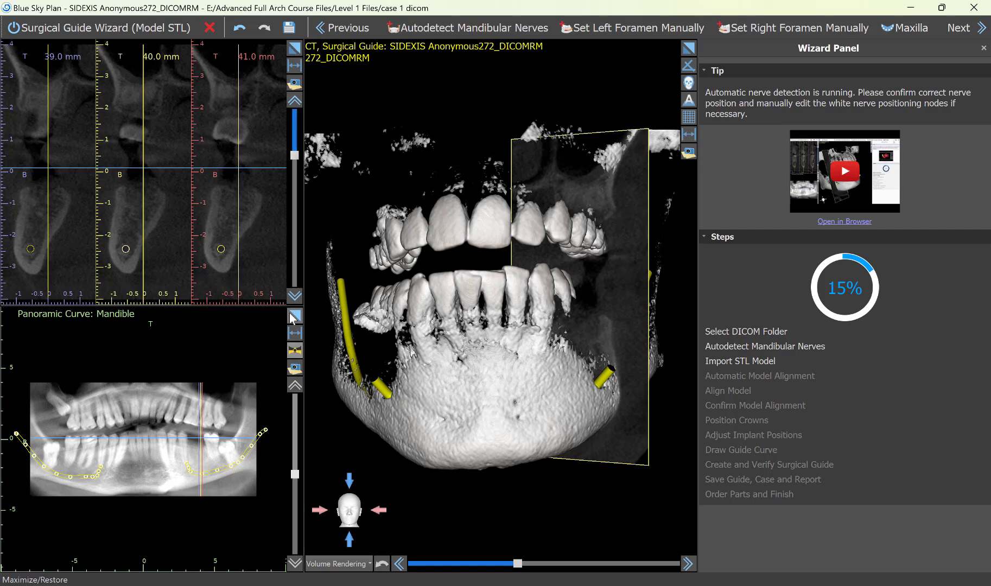
click(295, 47)
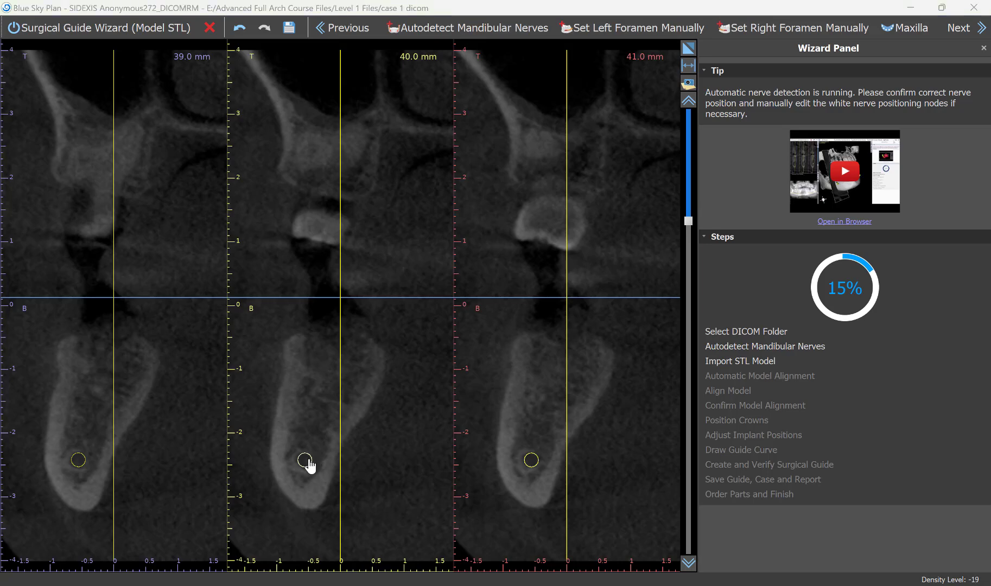
mouse_move(308, 465)
mouse_down()
mouse_move(317, 459)
mouse_move(307, 465)
mouse_up()
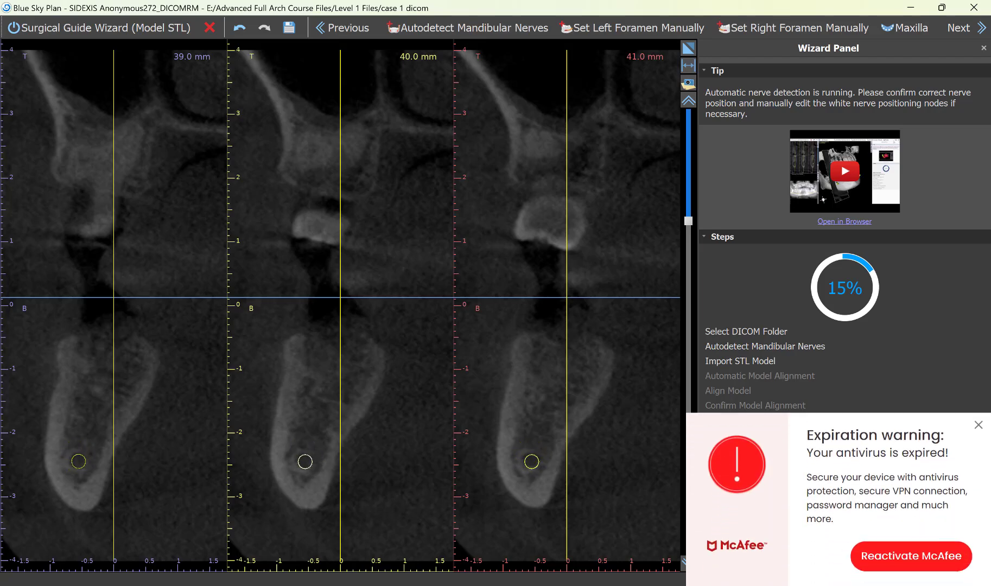
click(978, 426)
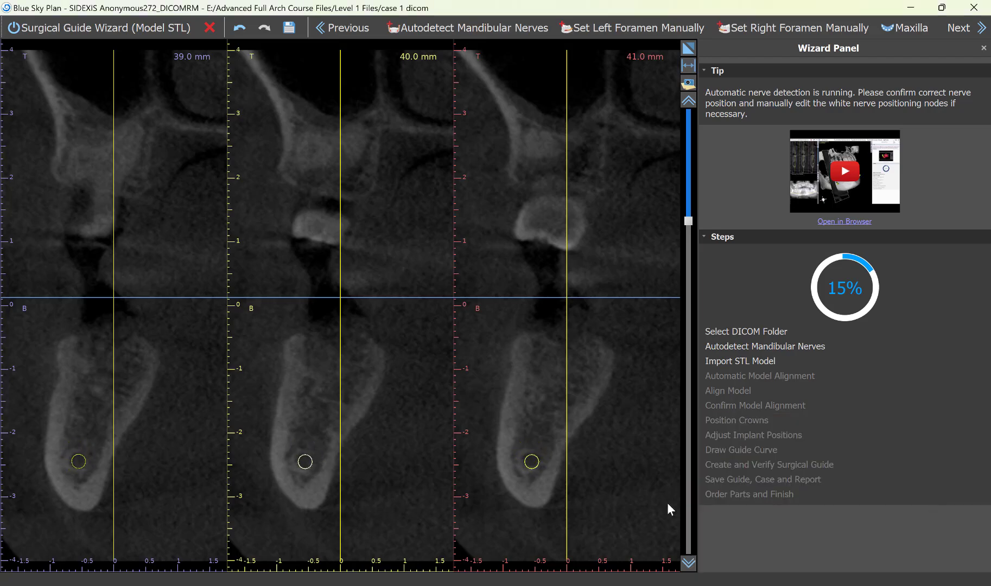
mouse_move(308, 468)
mouse_down()
mouse_move(308, 453)
mouse_move(306, 465)
mouse_up()
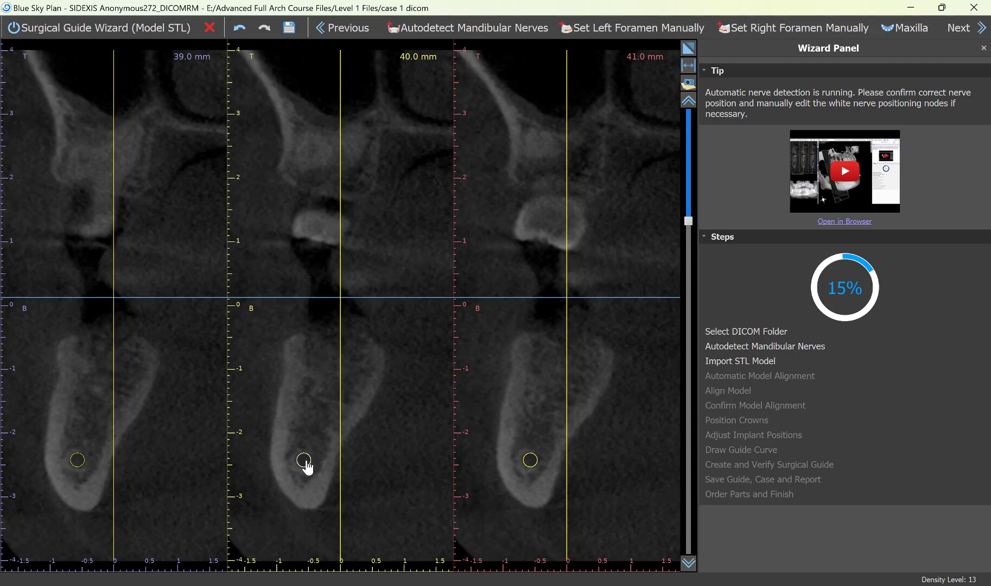
mouse_move(307, 468)
mouse_down()
mouse_move(311, 456)
mouse_move(314, 472)
mouse_move(307, 465)
mouse_up()
Check the detected nerve path through the neighbouring cross-sections up to the 71.0 mm slice and restore the multi-view layout.
scroll(357, 429, down, 3)
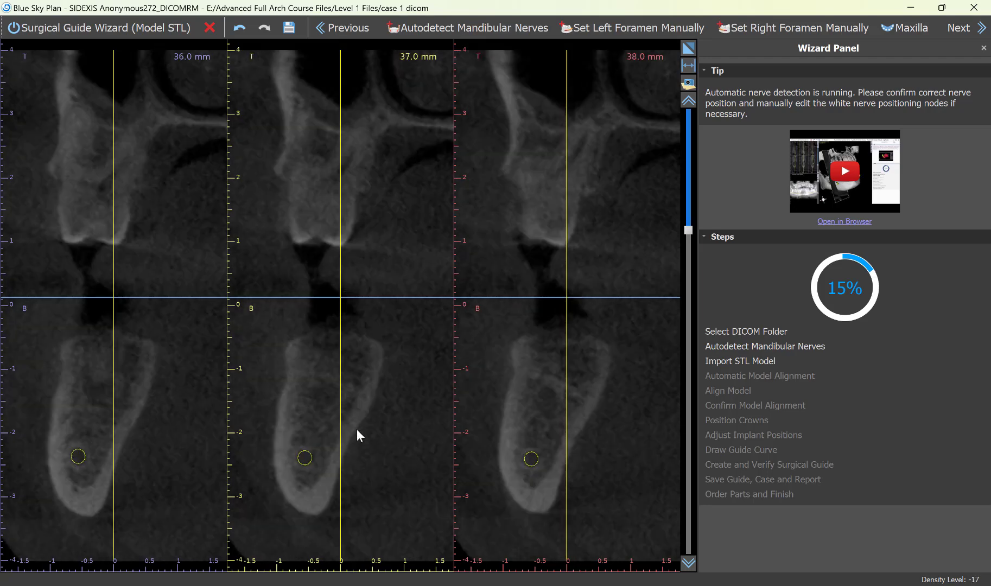
scroll(357, 428, up, 16)
scroll(360, 428, down, 20)
scroll(359, 426, up, 20)
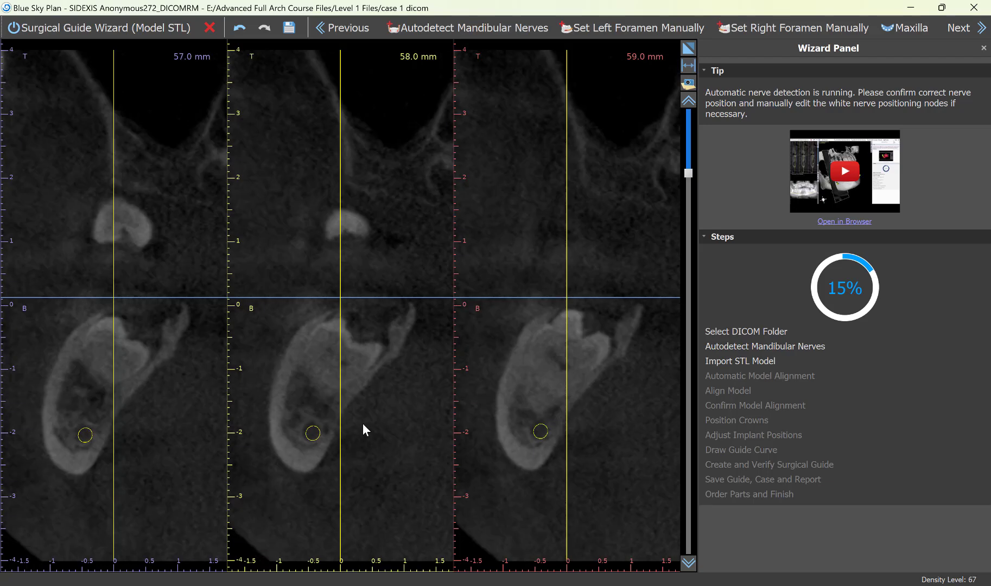
scroll(363, 424, up, 13)
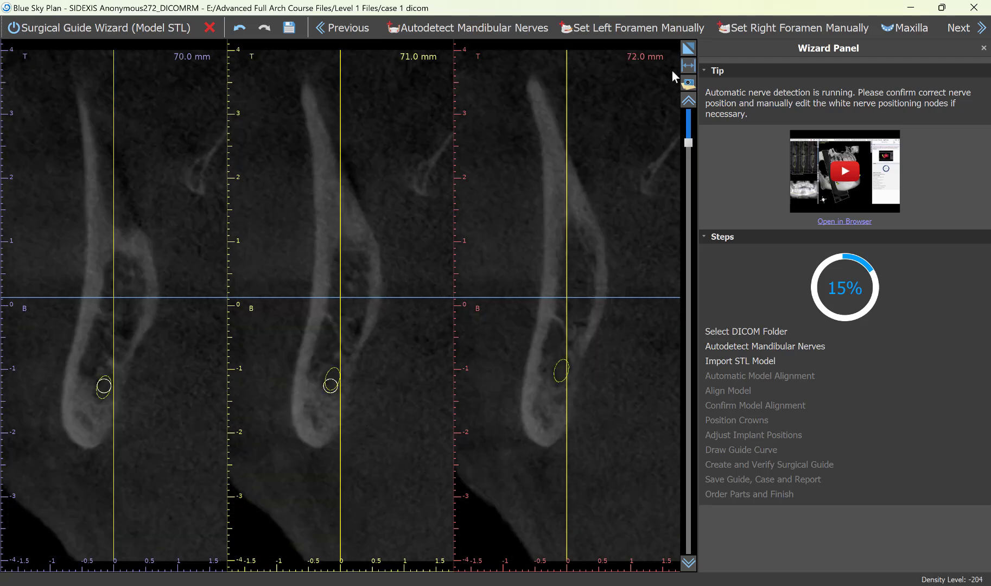
click(688, 48)
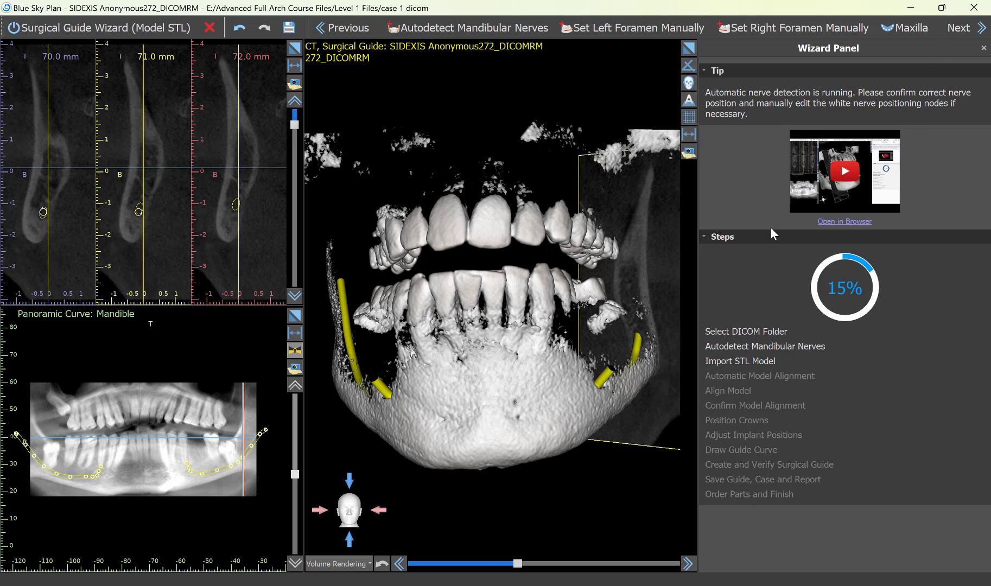
Advance to the model import stage and open case 1 gingiva stl from the Level 1 Files folder.
click(972, 28)
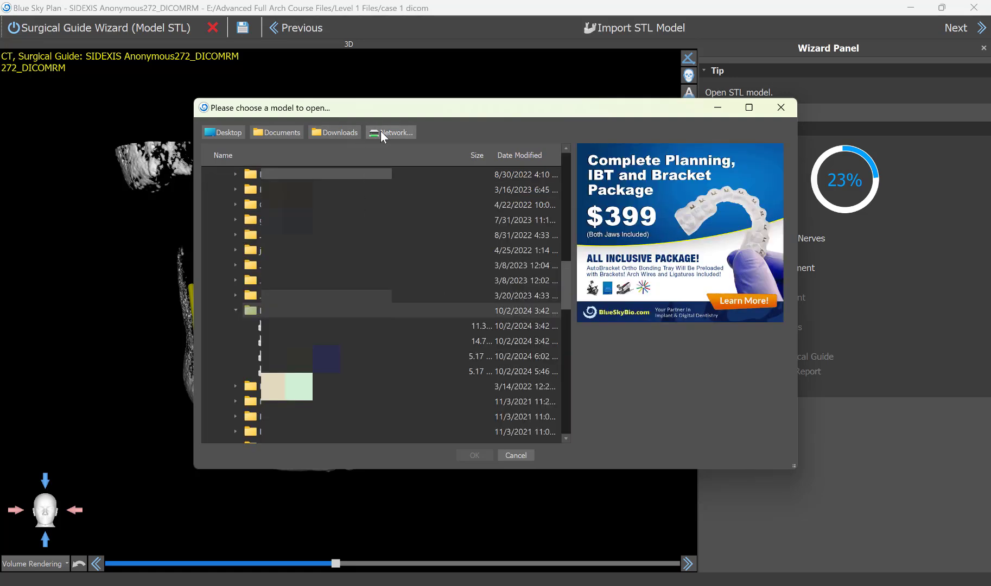
click(399, 133)
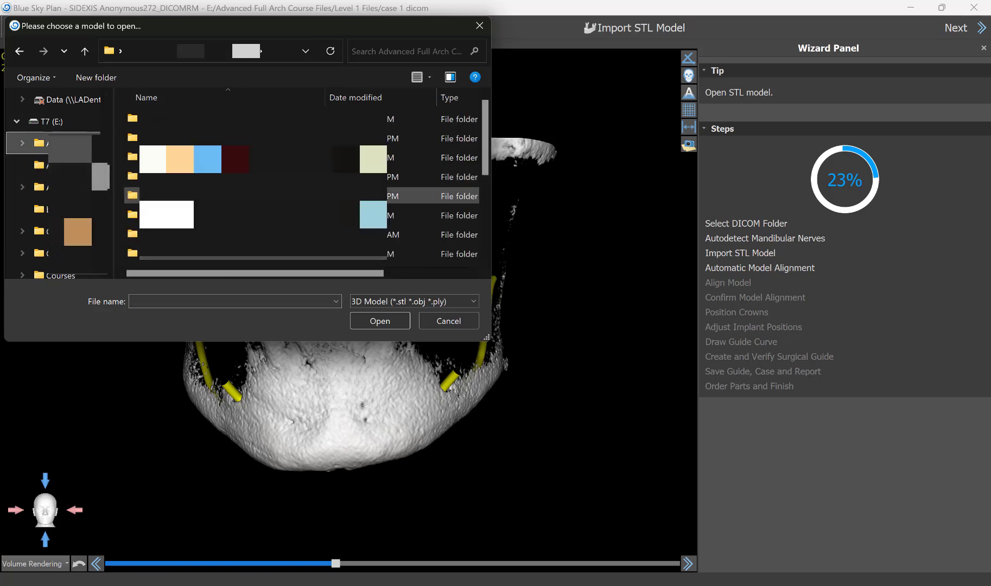
double_click(260, 215)
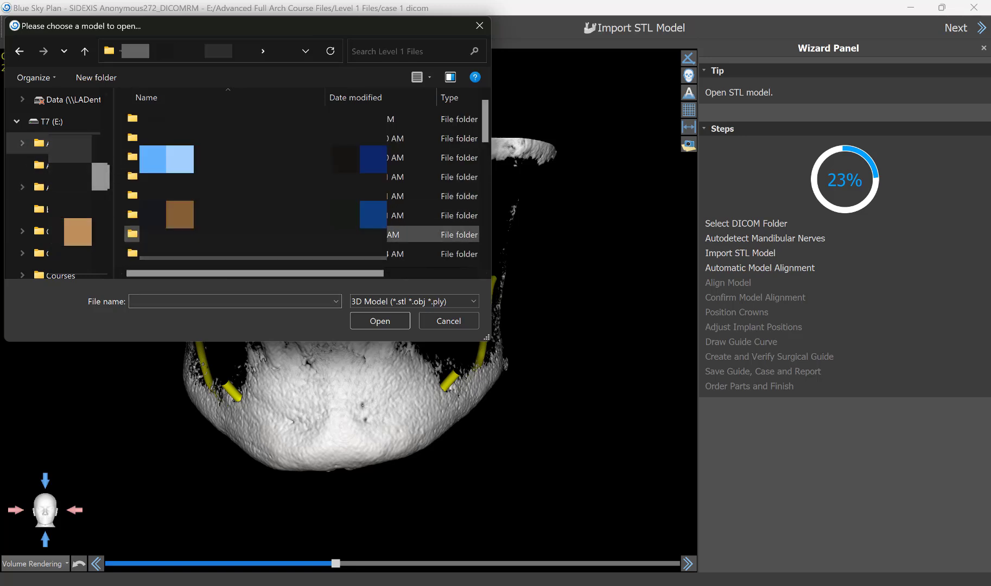
scroll(245, 233, down, 5)
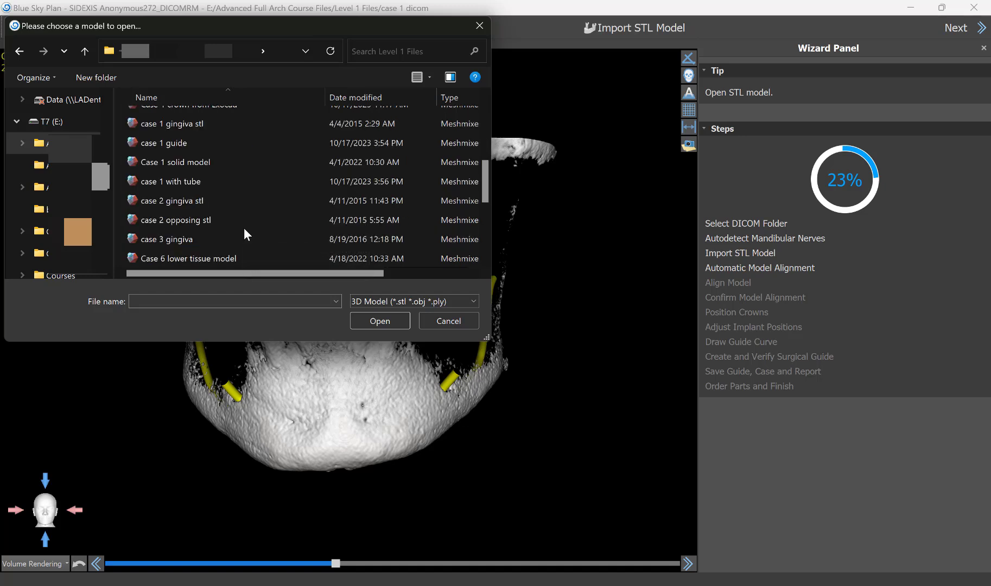
click(190, 123)
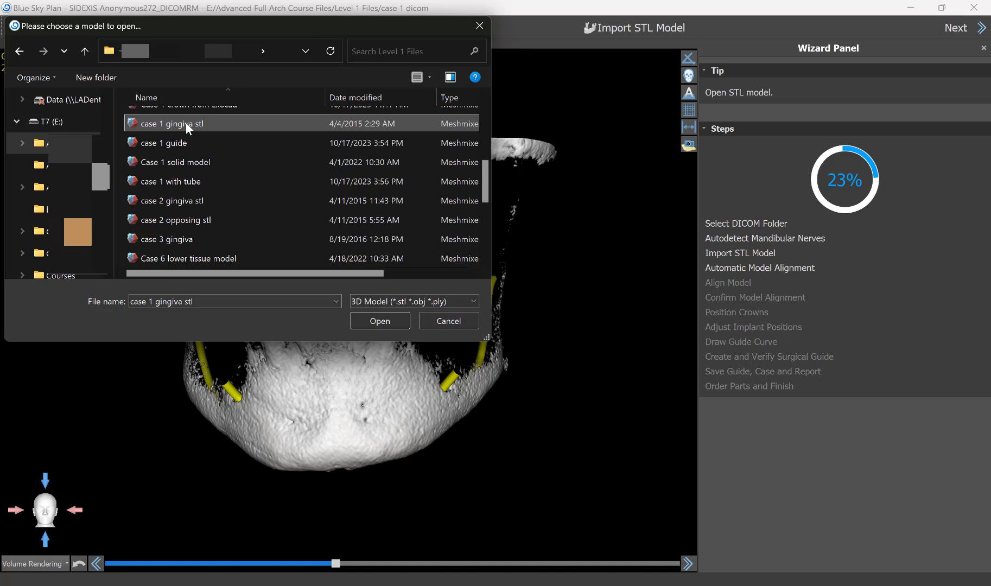
click(394, 320)
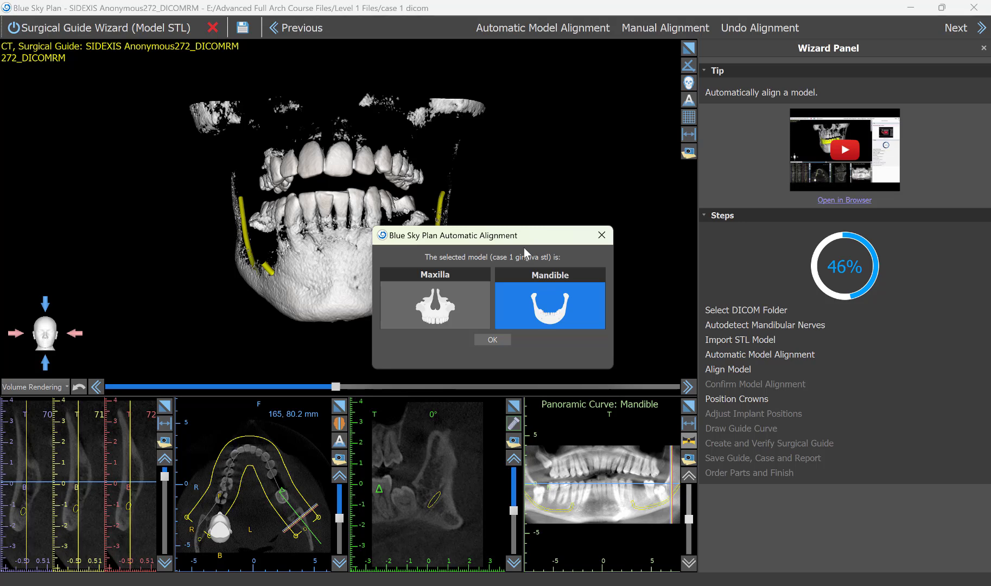
Automatically align the imported model as the mandible and enlarge the slice views for checking the fit.
click(490, 340)
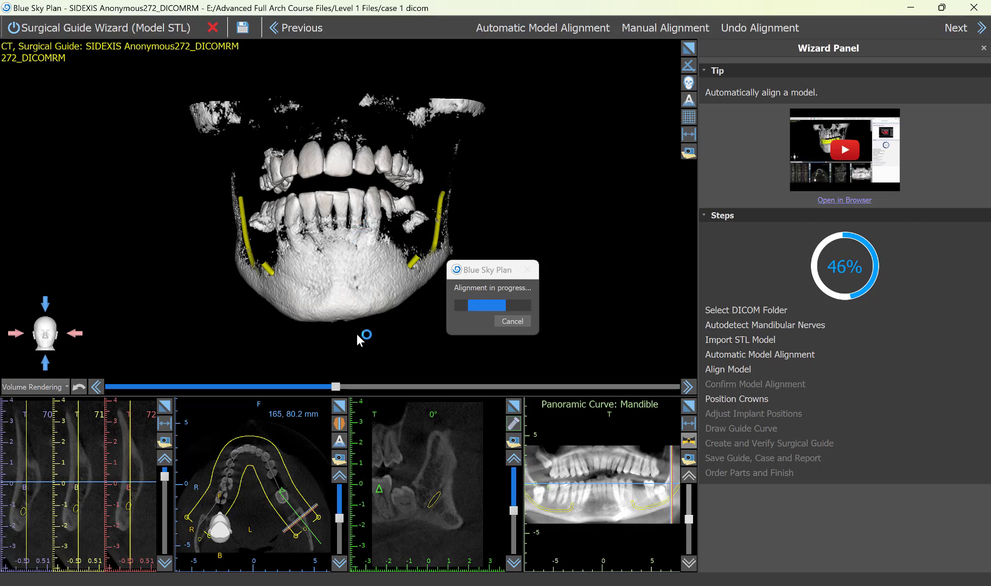
drag(404, 270, 288, 371)
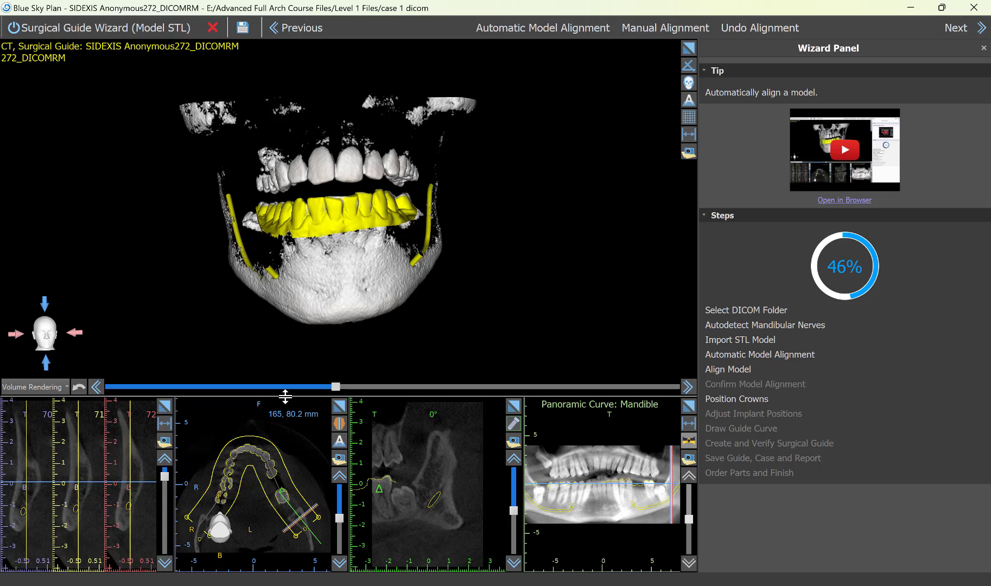
drag(285, 396, 291, 361)
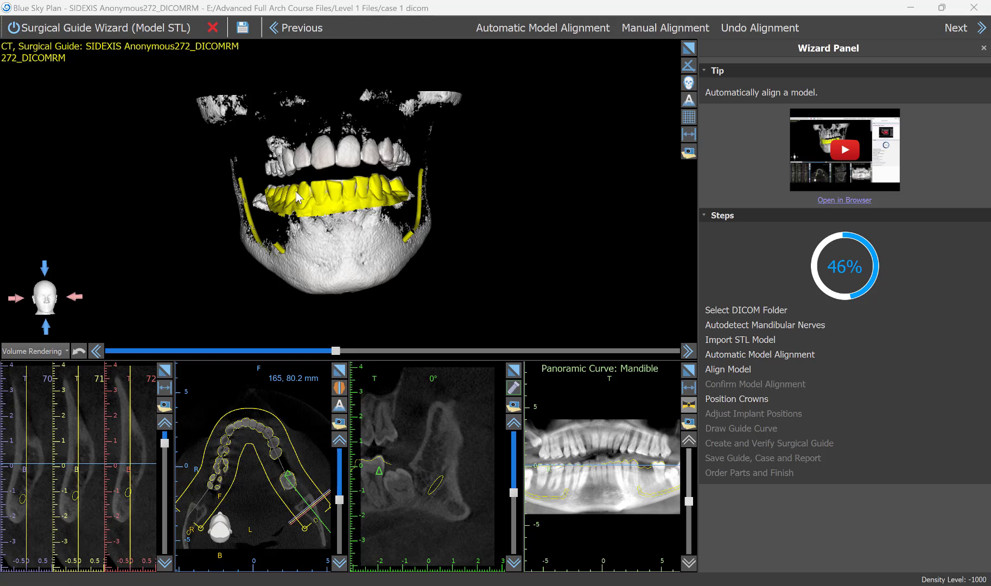
Check the aligned mandible model in the 3D view and its outline against the teeth in the enlarged axial slices.
drag(386, 205, 434, 315)
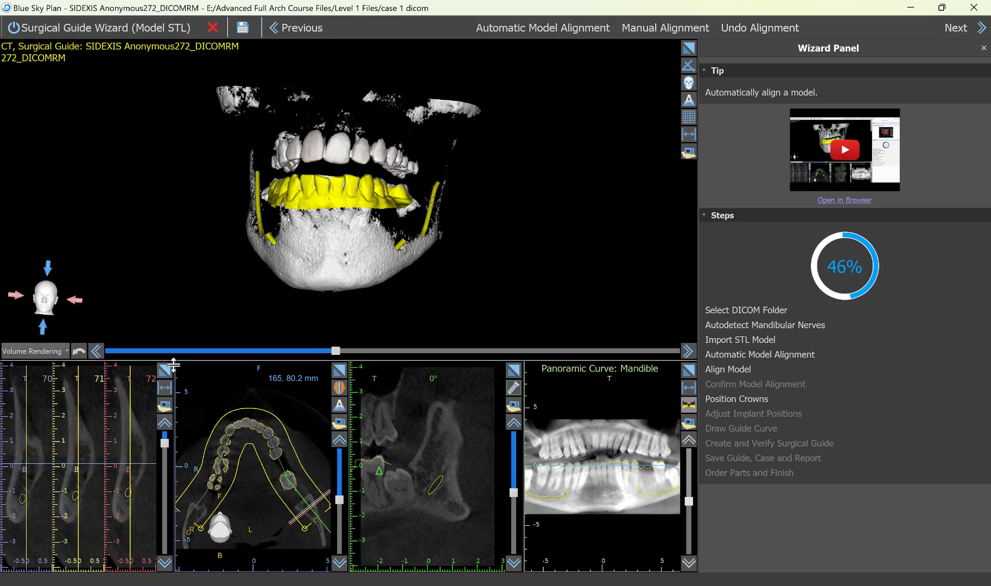
click(339, 371)
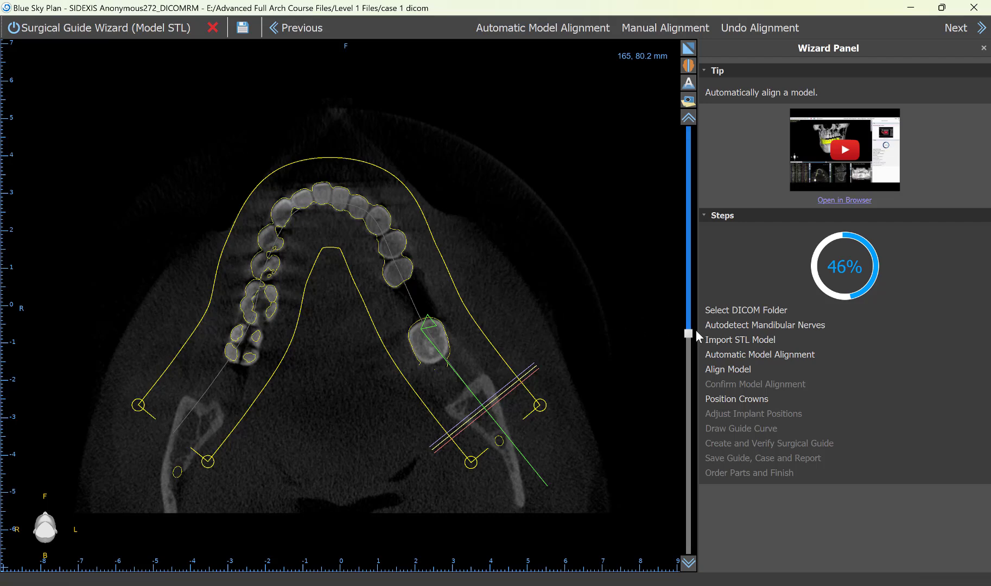
drag(689, 338, 709, 345)
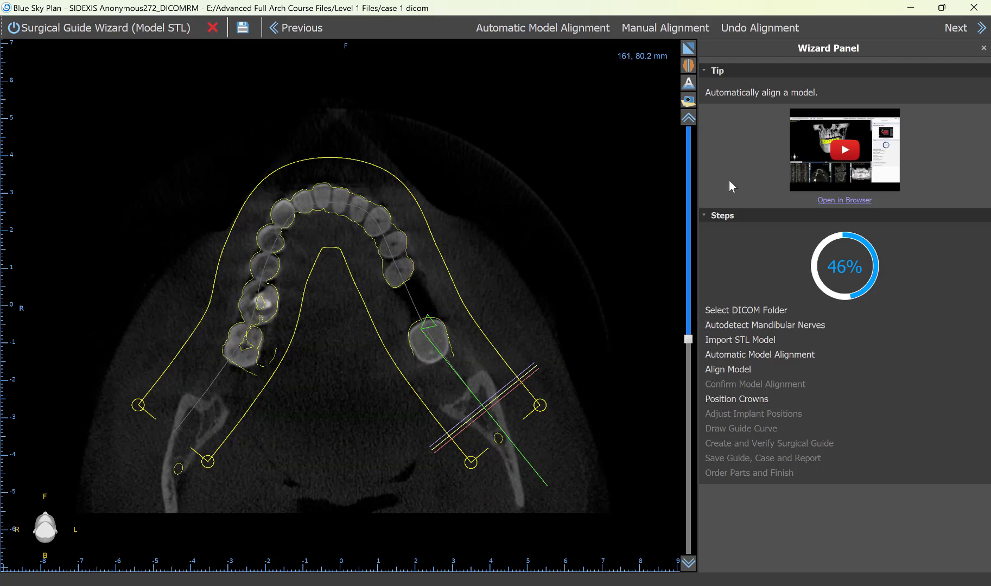
click(689, 48)
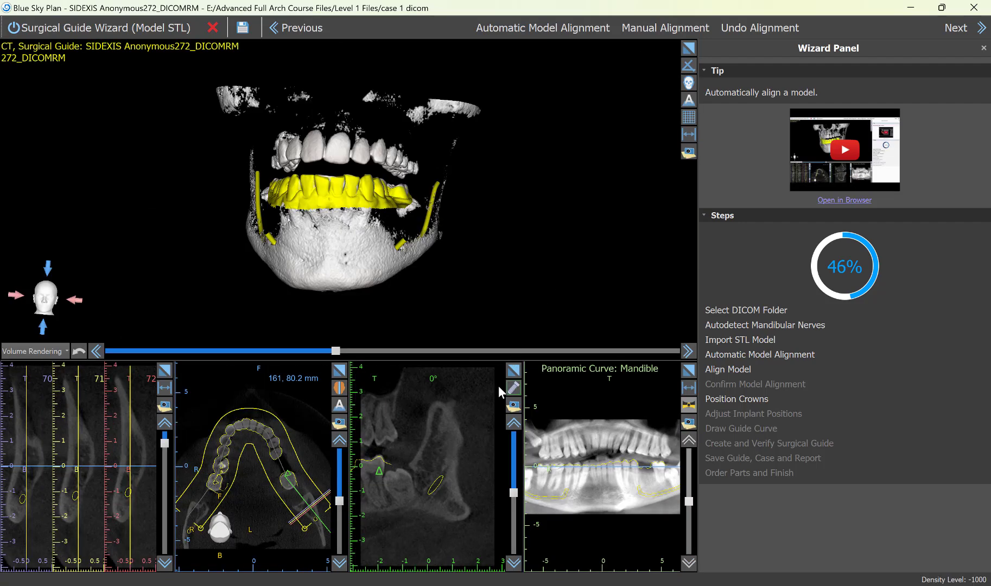
Check the model outline against the teeth and ridge in the enlarged cross-sections from 71.0 mm to 13.0 mm, and restore the multi-view layout.
click(165, 371)
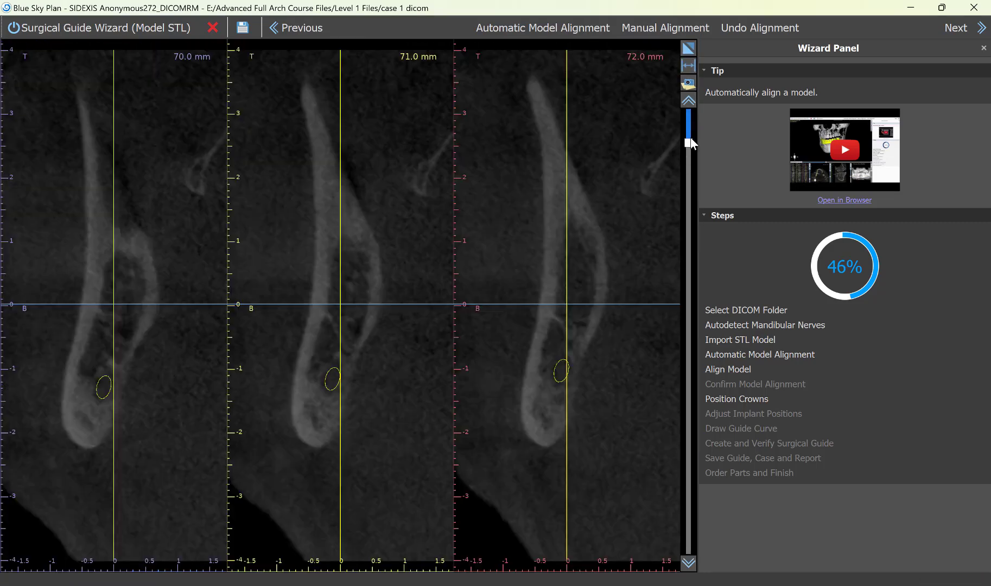
drag(691, 143, 676, 174)
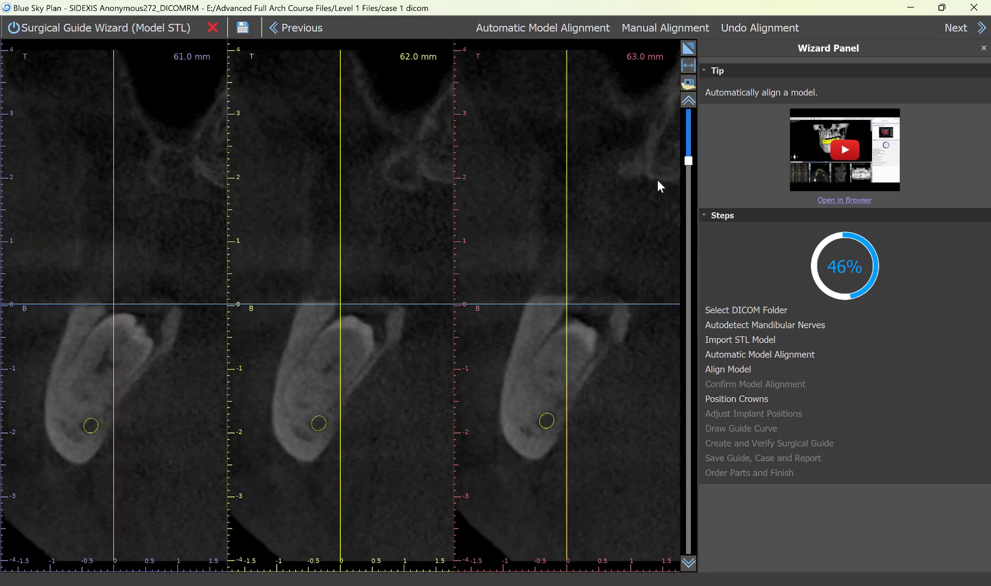
scroll(343, 258, down, 20)
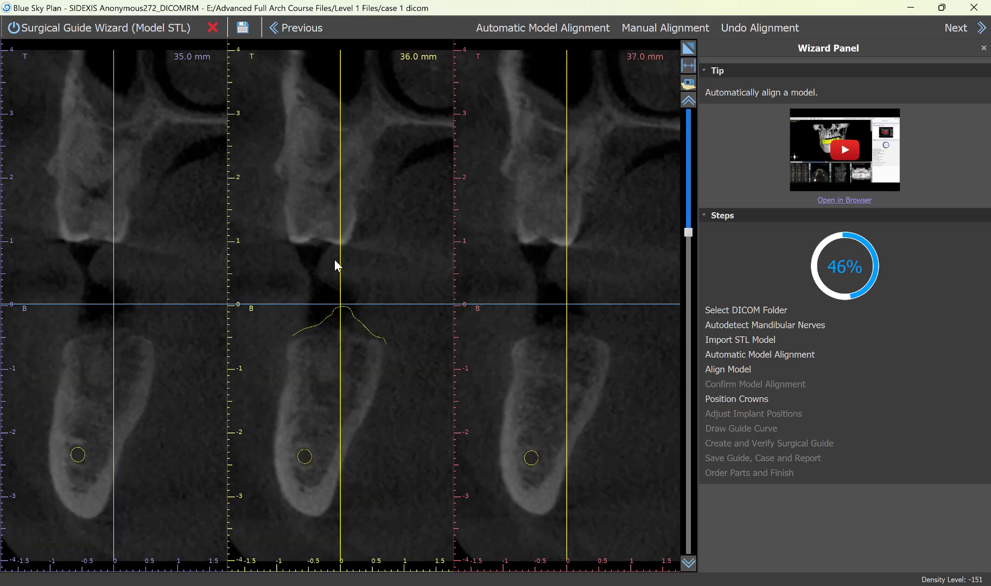
scroll(335, 264, down, 9)
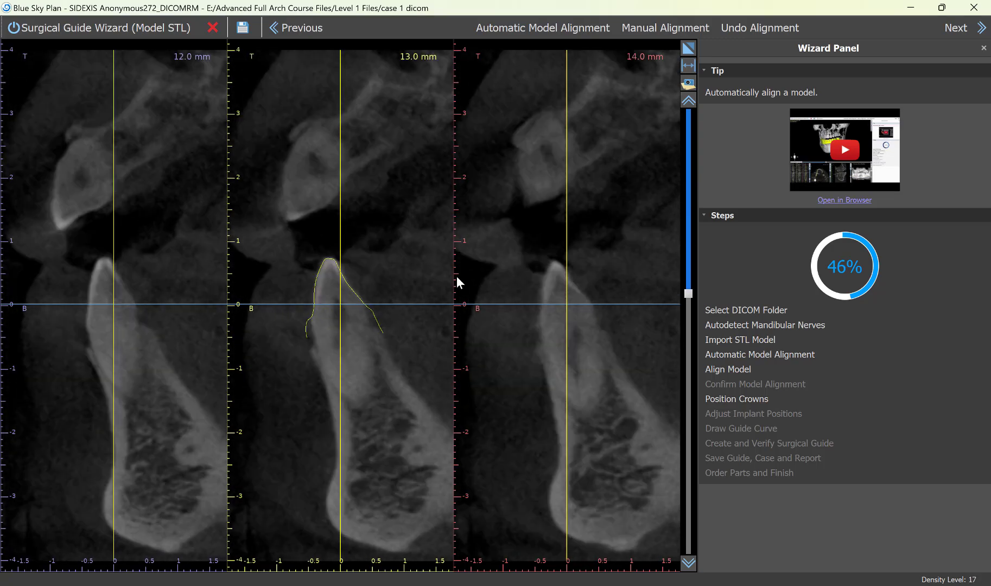
drag(689, 283, 687, 165)
click(688, 47)
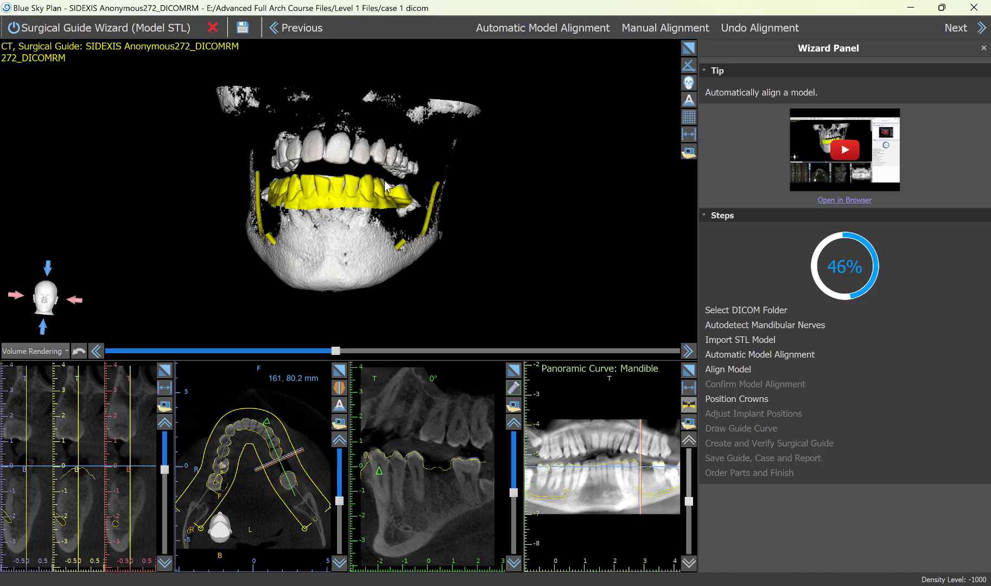
Rotate, zoom out and reposition the skull and mandible model in the 3D view to inspect it from the front.
drag(326, 158, 420, 287)
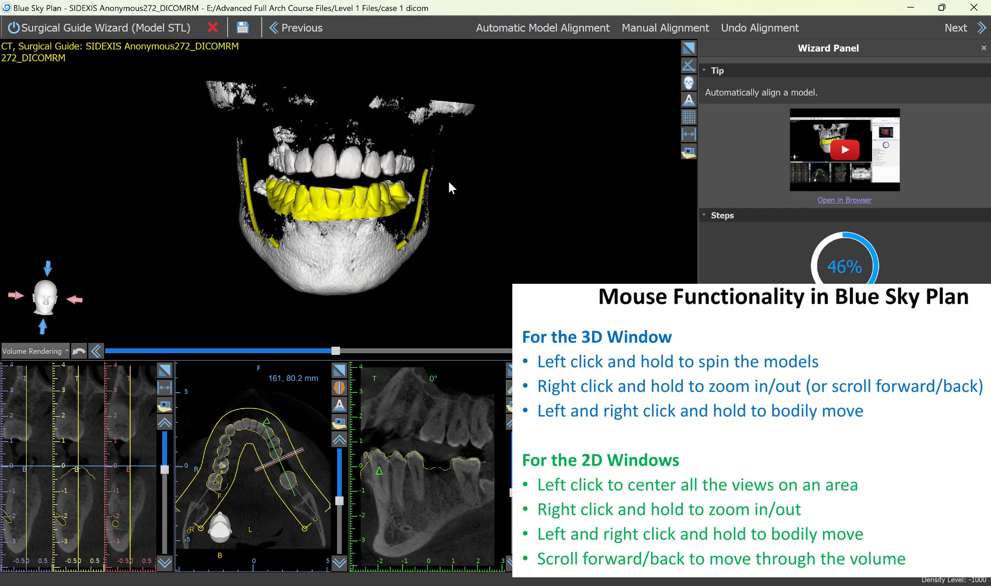
right_drag(476, 235, 445, 253)
scroll(444, 239, up, 3)
scroll(445, 236, down, 7)
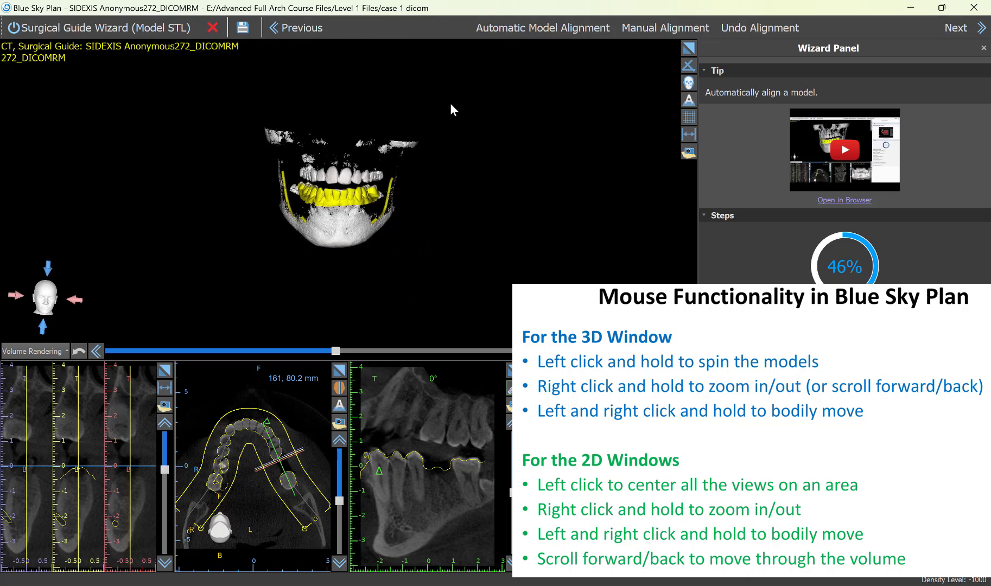
drag(573, 185, 723, 210)
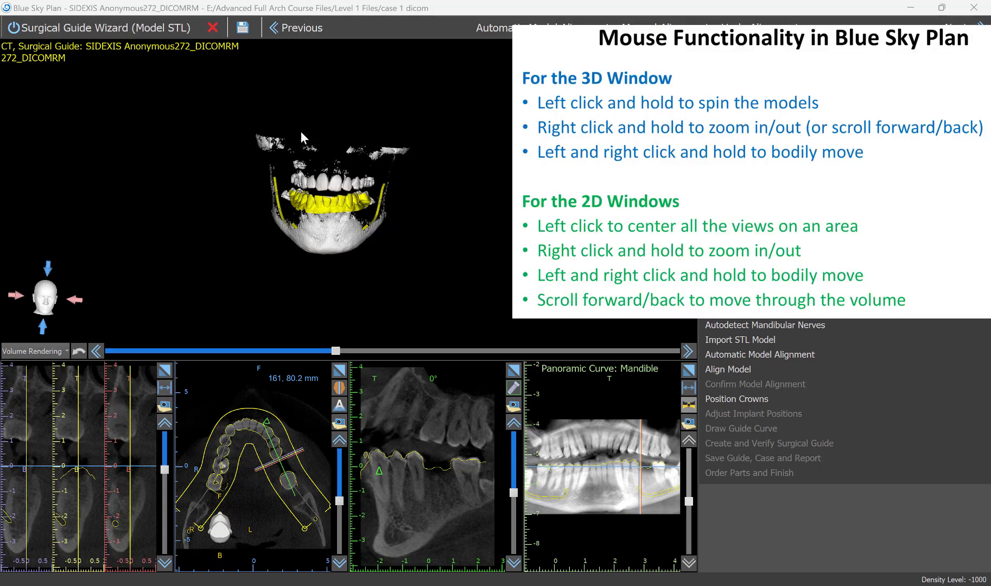
Centre the linked views at several heights in the 32.0 mm cross-section, from the mandibular ridge up to the upper tooth.
click(164, 372)
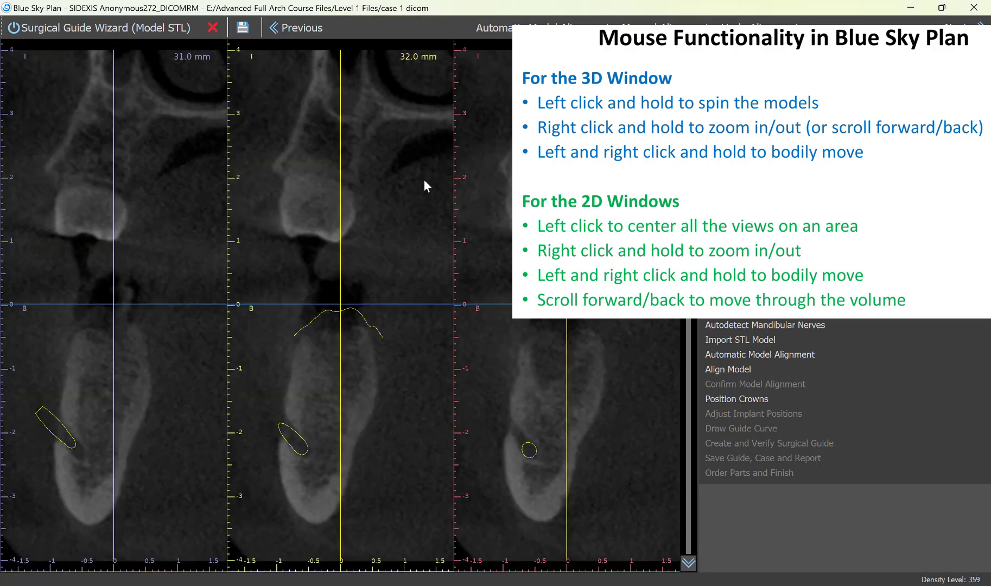
click(303, 243)
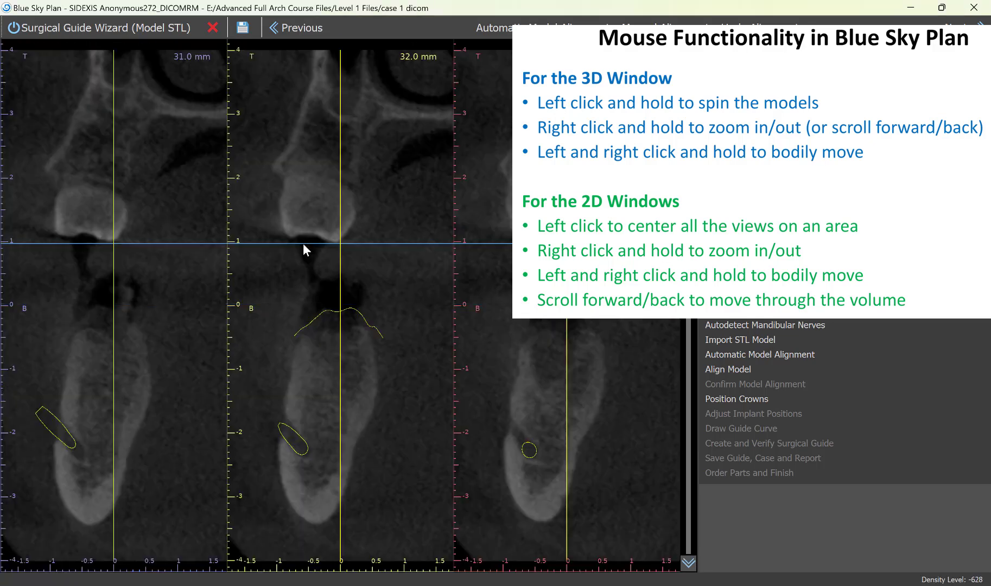
click(316, 270)
click(315, 196)
click(336, 339)
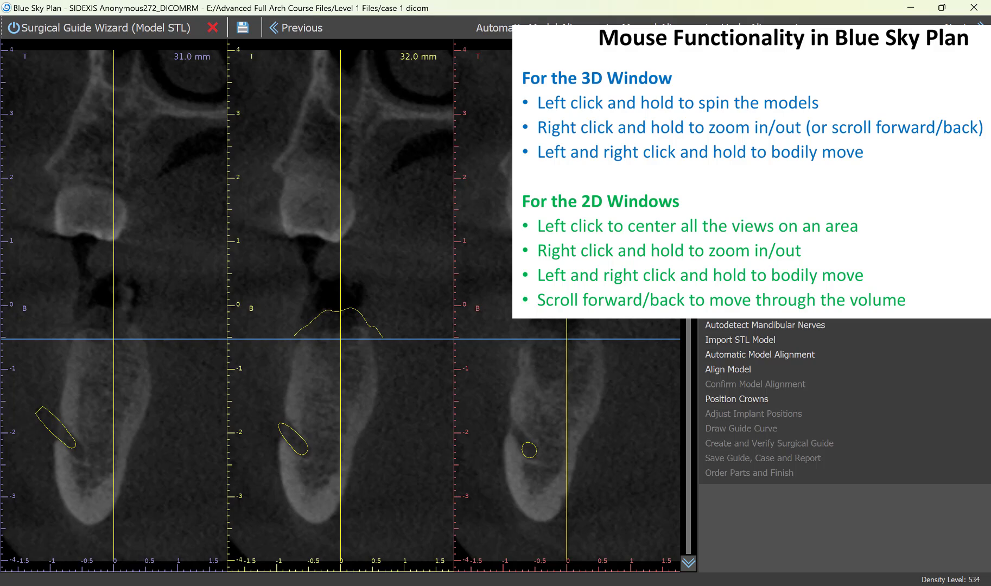
click(688, 49)
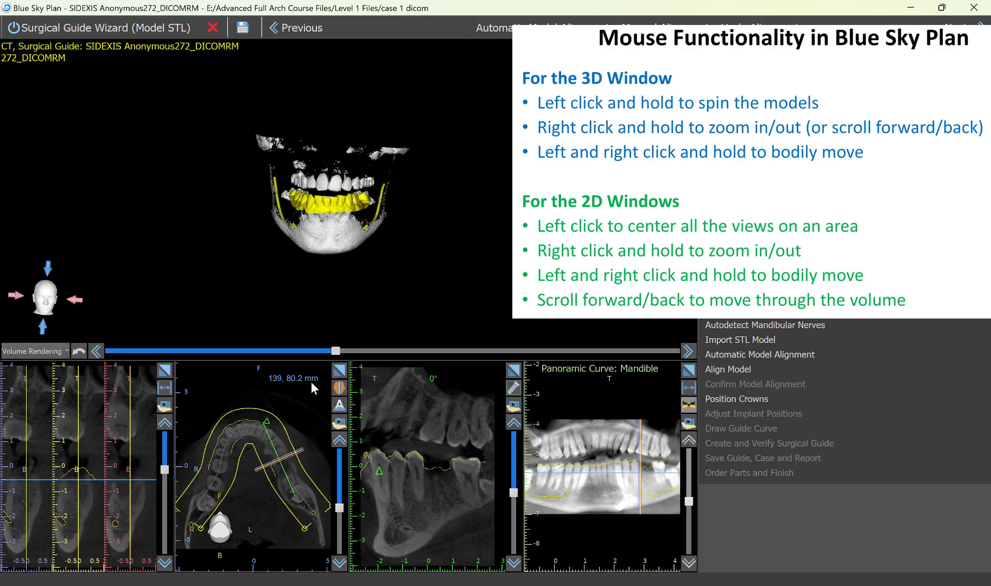
click(63, 430)
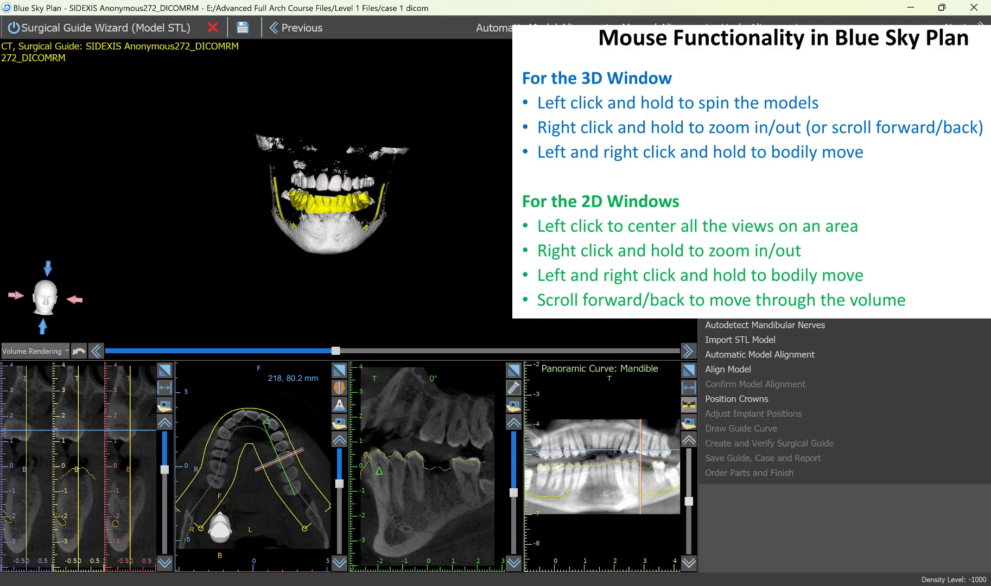
Examine the enlarged cross-sections between the 58.0 mm and 21.0 mm slices and restore the multi-view layout.
click(163, 371)
scroll(396, 320, down, 20)
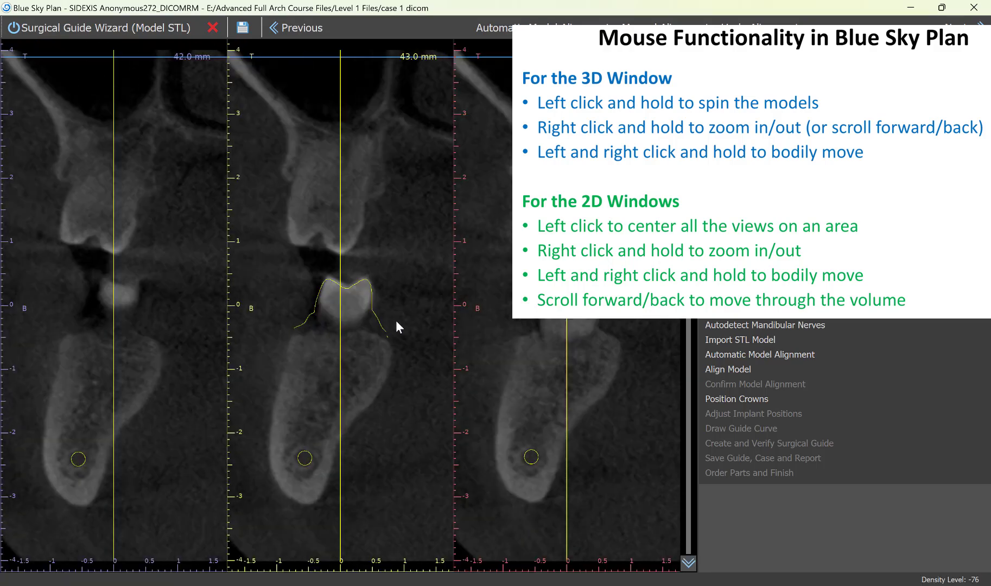
scroll(395, 320, up, 20)
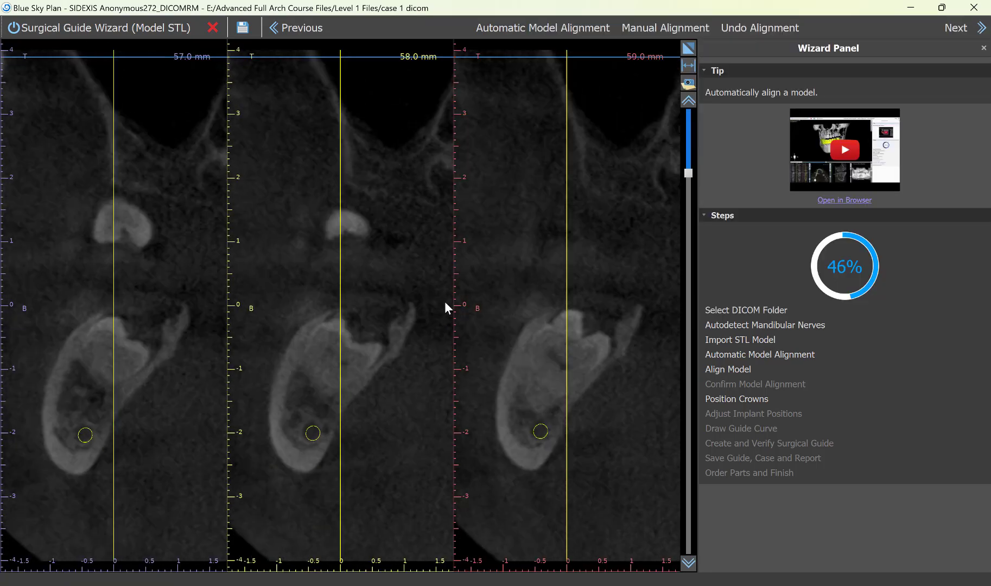
scroll(444, 302, up, 14)
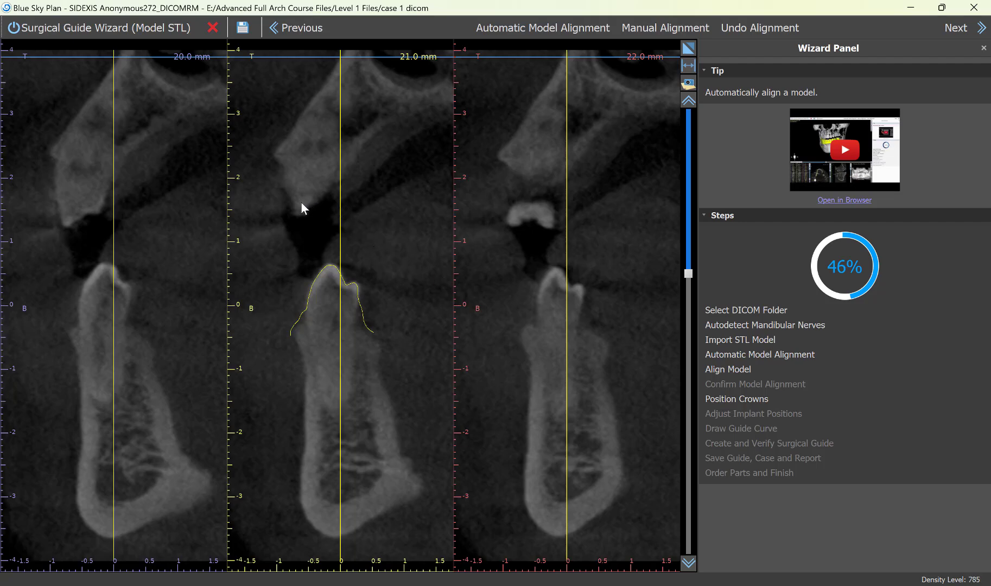
mouse_move(303, 248)
right_down()
mouse_move(301, 155)
mouse_move(289, 250)
right_up()
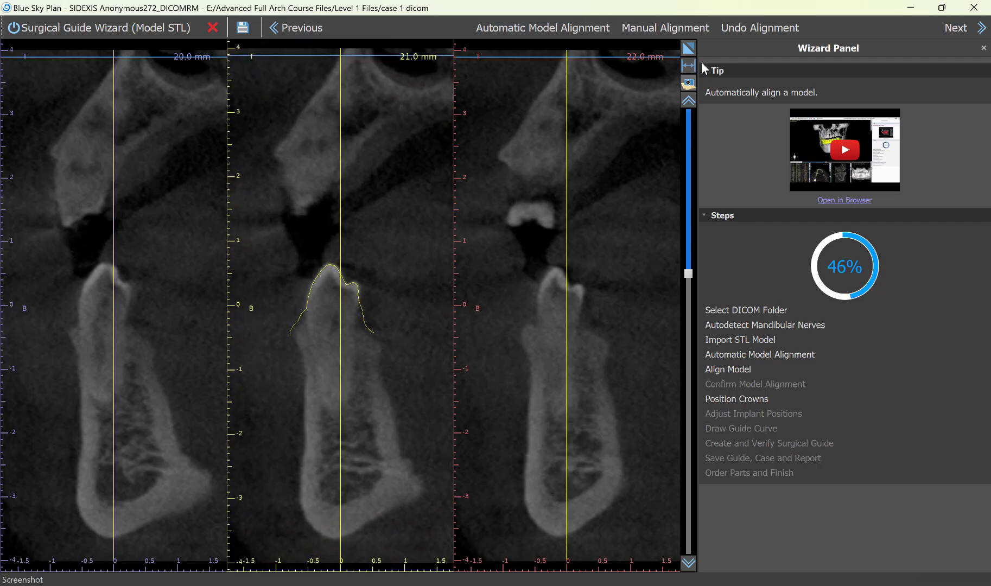
click(689, 49)
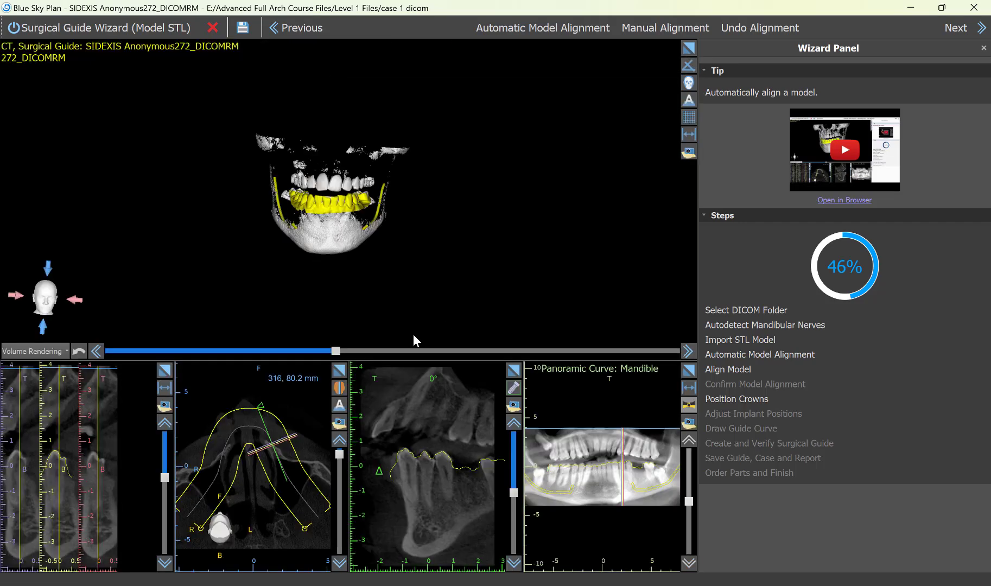
Inspect the enlarged axial view from the maxillary level down to the mandible, looking closely at the lower arch, and restore the multi-view layout.
click(342, 373)
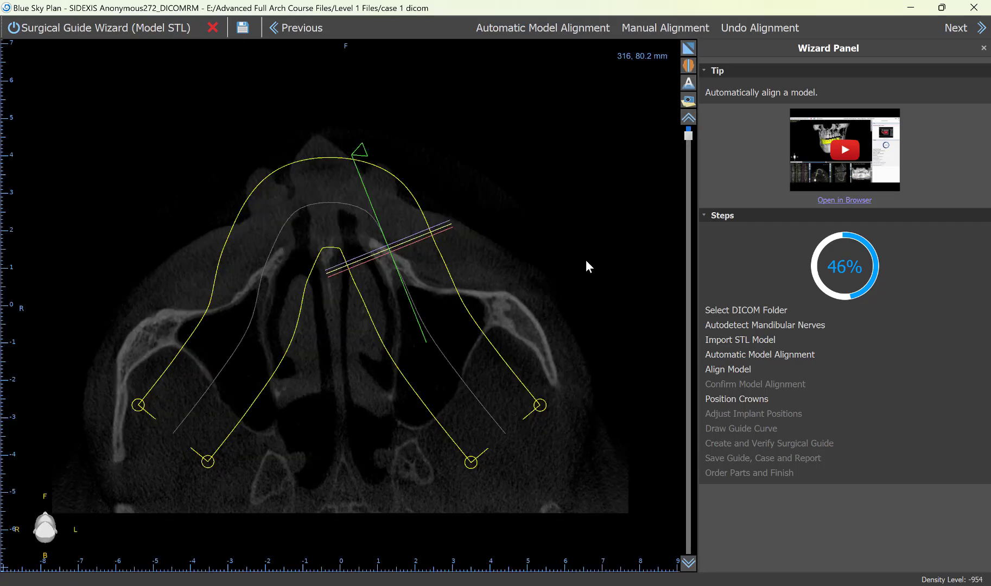
drag(688, 131, 688, 341)
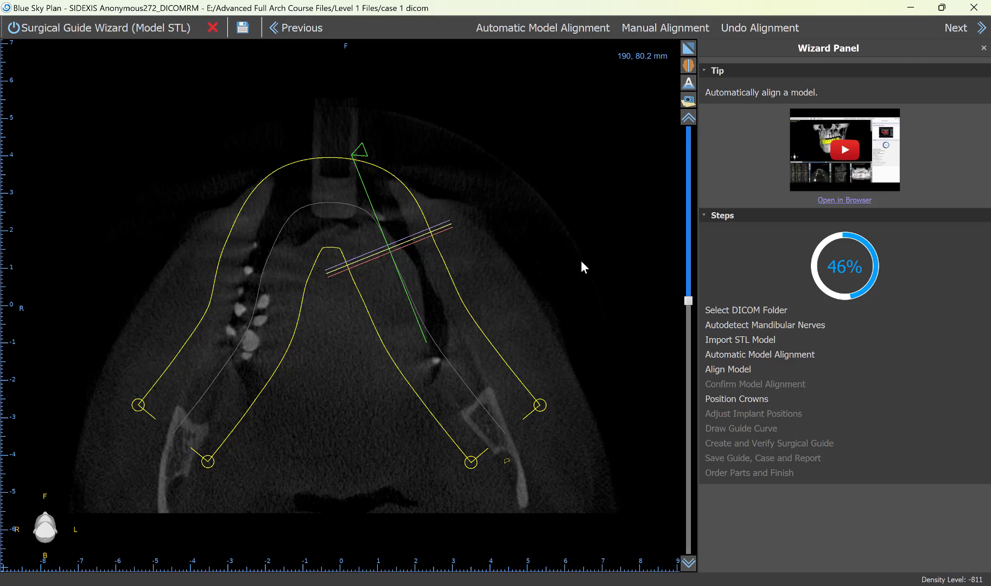
scroll(538, 243, down, 10)
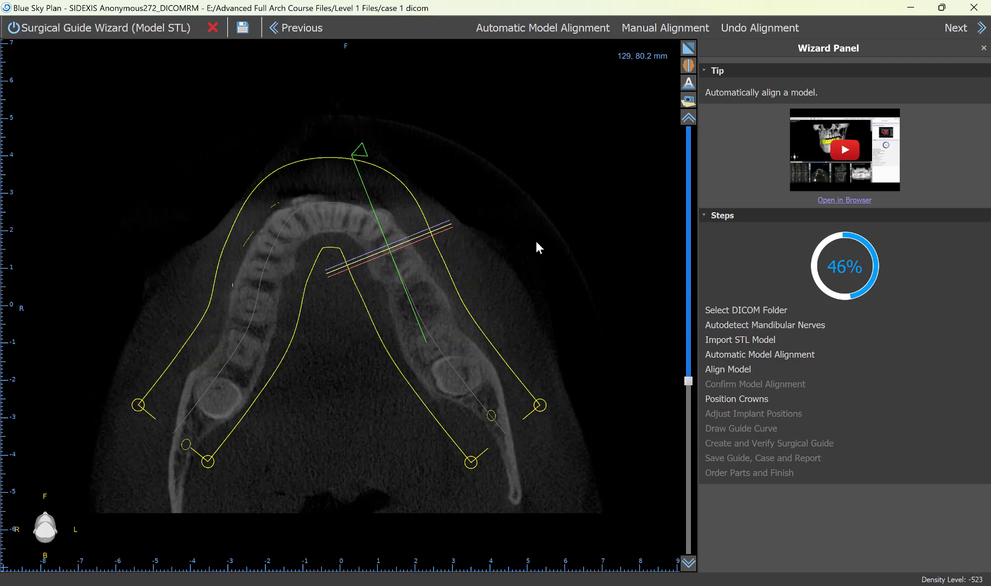
scroll(534, 240, up, 3)
click(511, 255)
mouse_move(526, 254)
middle_down()
mouse_move(668, 240)
mouse_move(373, 202)
mouse_move(601, 288)
mouse_move(466, 176)
mouse_move(624, 258)
mouse_move(559, 221)
mouse_move(541, 273)
mouse_move(531, 273)
middle_up()
right_drag(560, 295, 615, 232)
middle_drag(612, 211, 609, 137)
right_drag(616, 212, 617, 165)
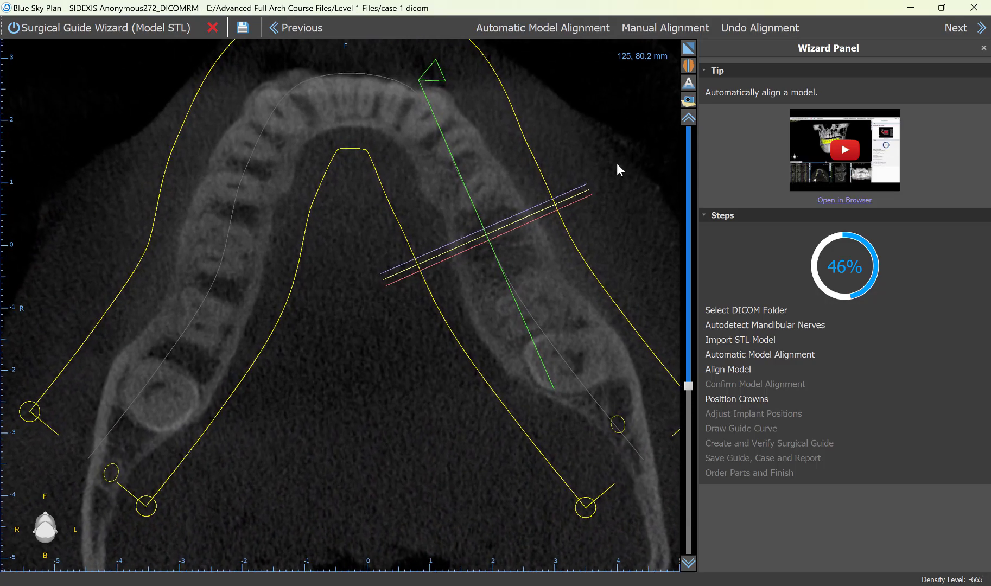
middle_drag(615, 169, 608, 188)
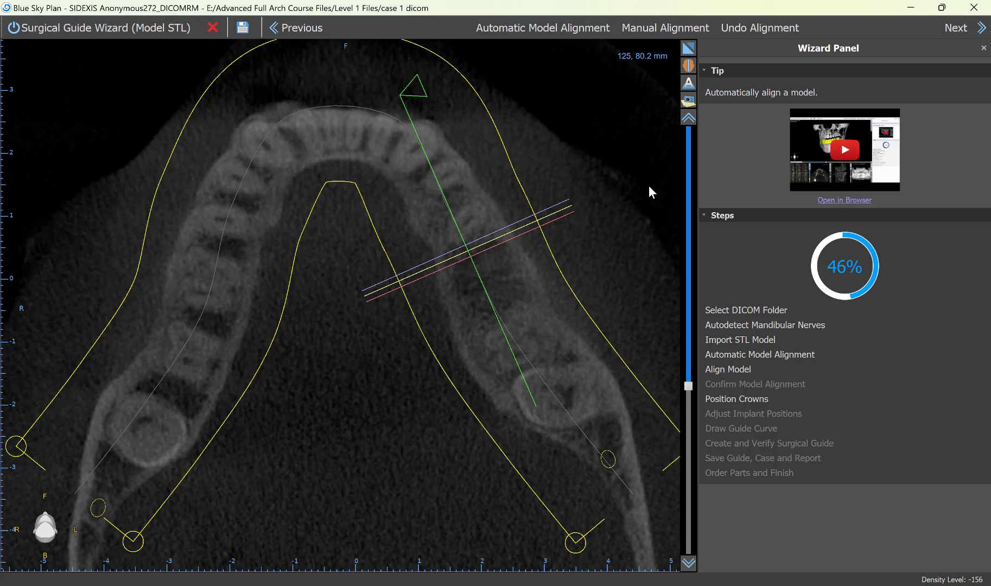
click(688, 48)
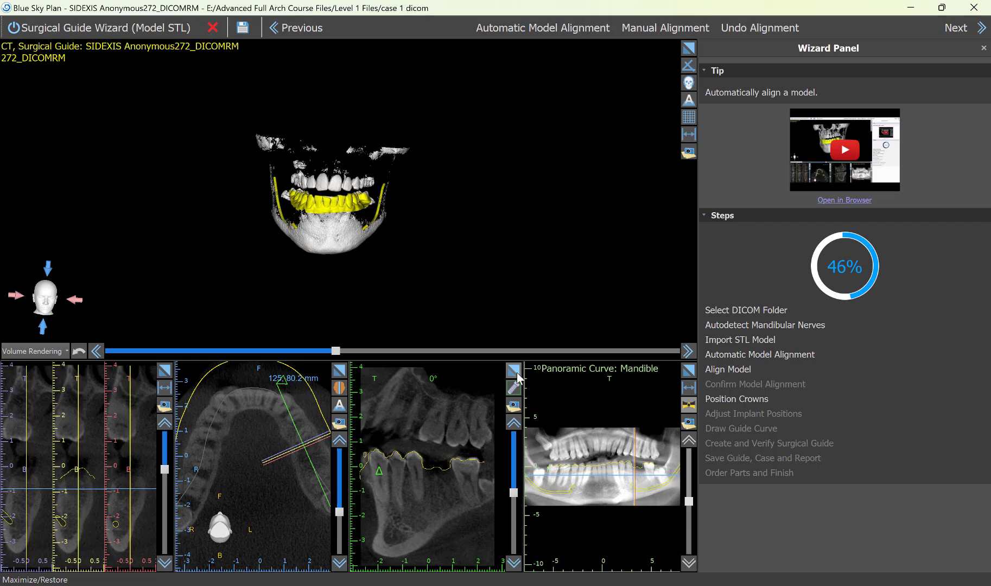
Rotate the enlarged oblique slice between 65° and -100° to inspect the edentulous site from different angles, and restore the multi-view layout.
click(513, 370)
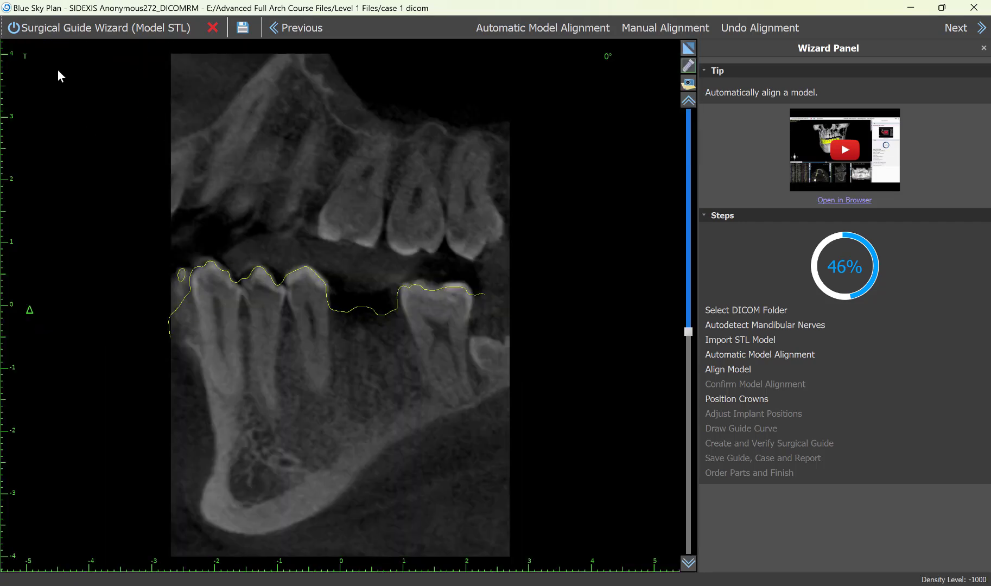
scroll(392, 383, up, 15)
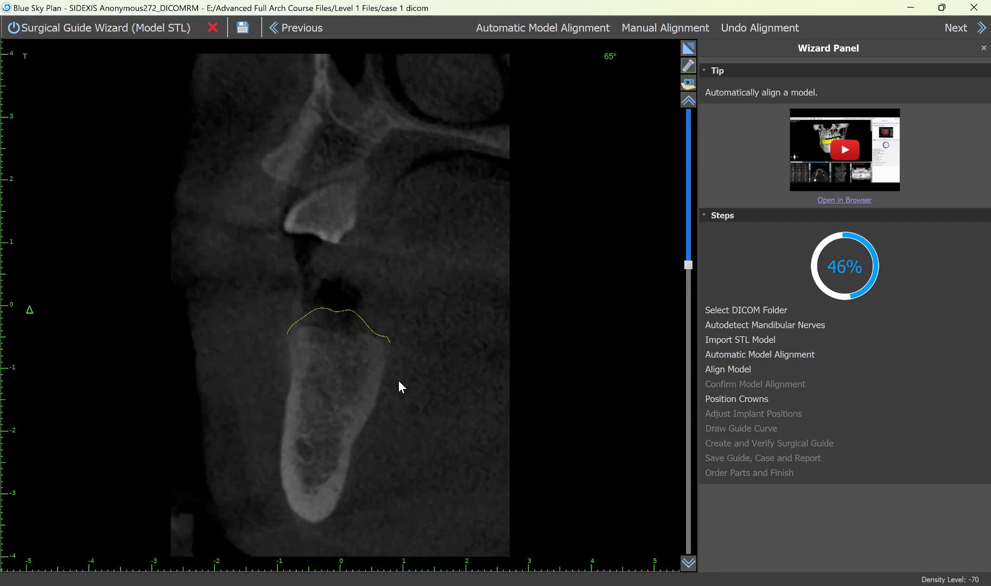
scroll(393, 382, down, 20)
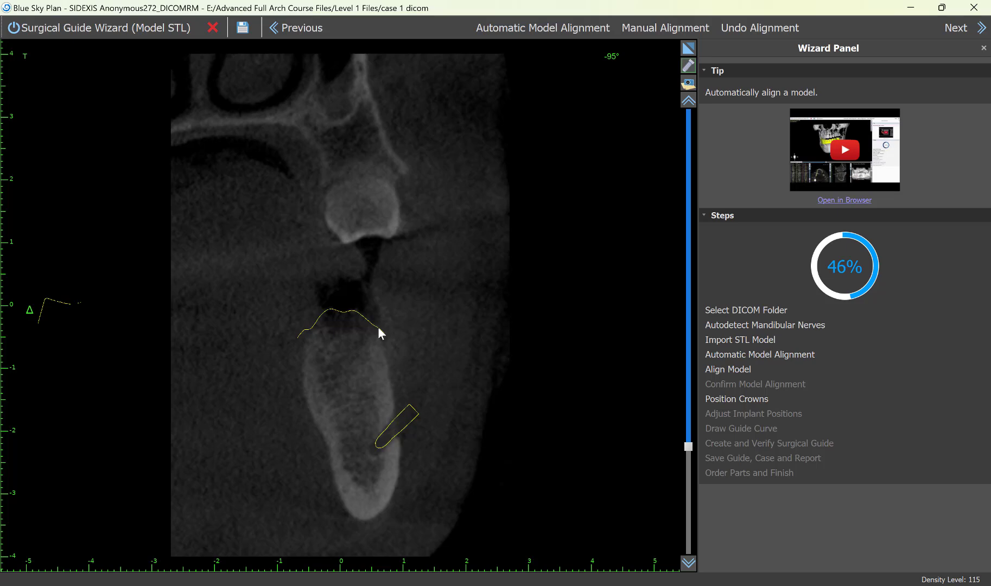
scroll(377, 328, up, 10)
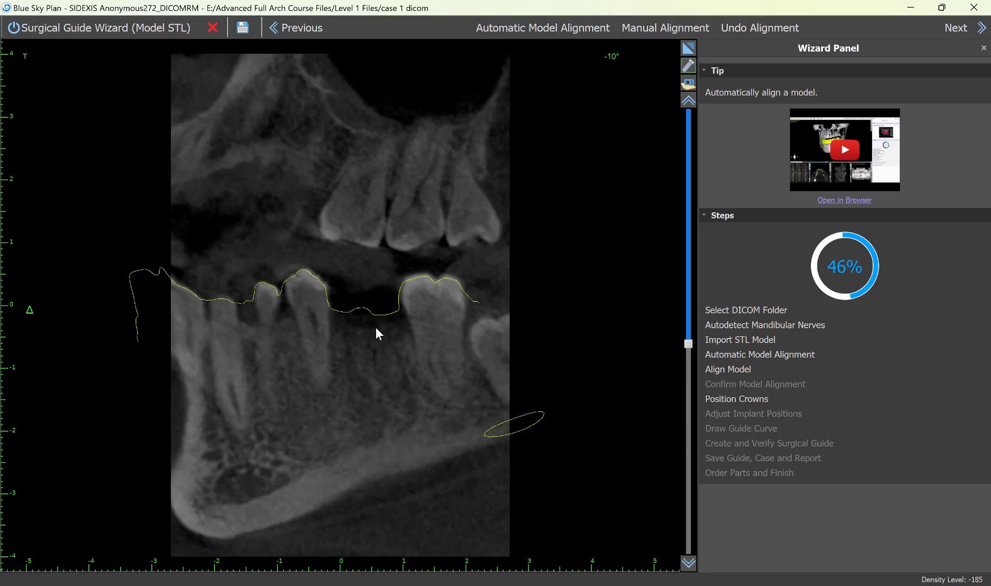
scroll(377, 351, down, 10)
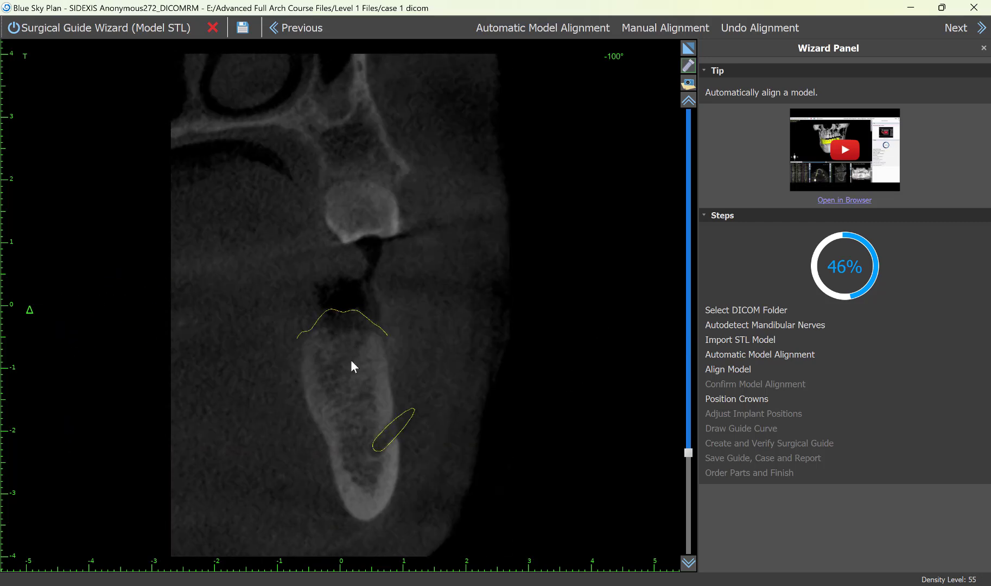
click(689, 50)
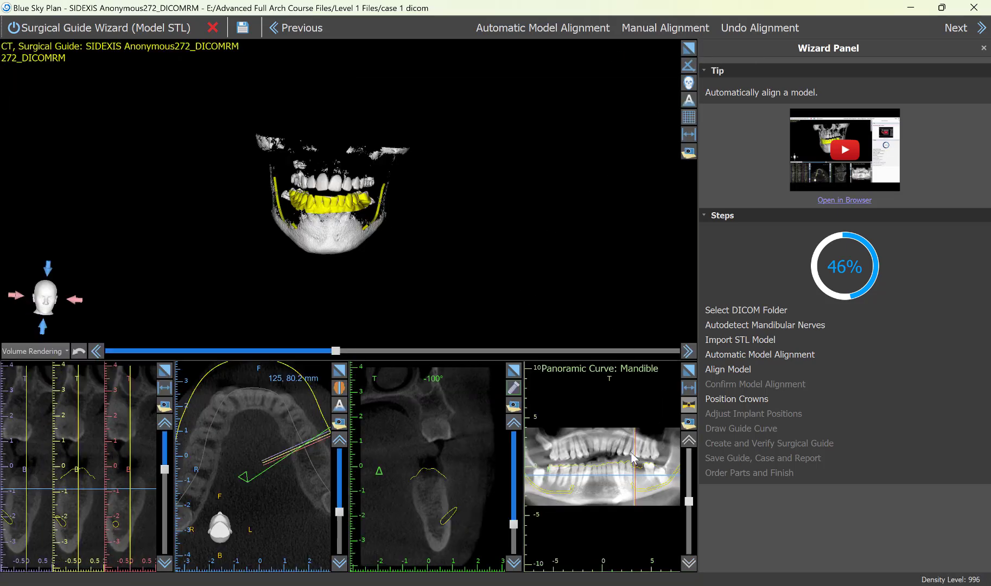
Check the model outline against the scan at several panoramic sites on both sides of the jaw, and continue to crown positioning.
click(566, 448)
click(588, 473)
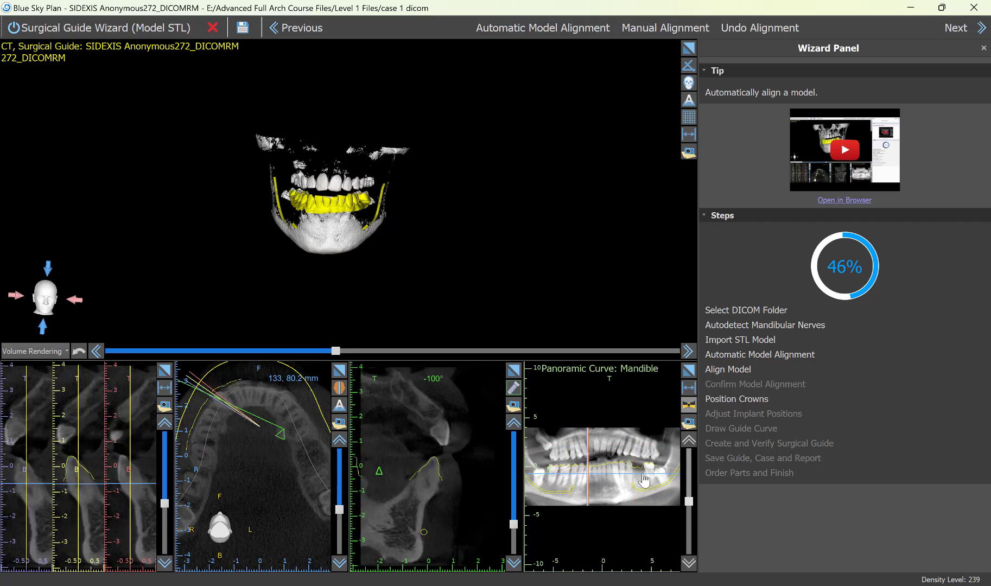
click(643, 483)
click(588, 440)
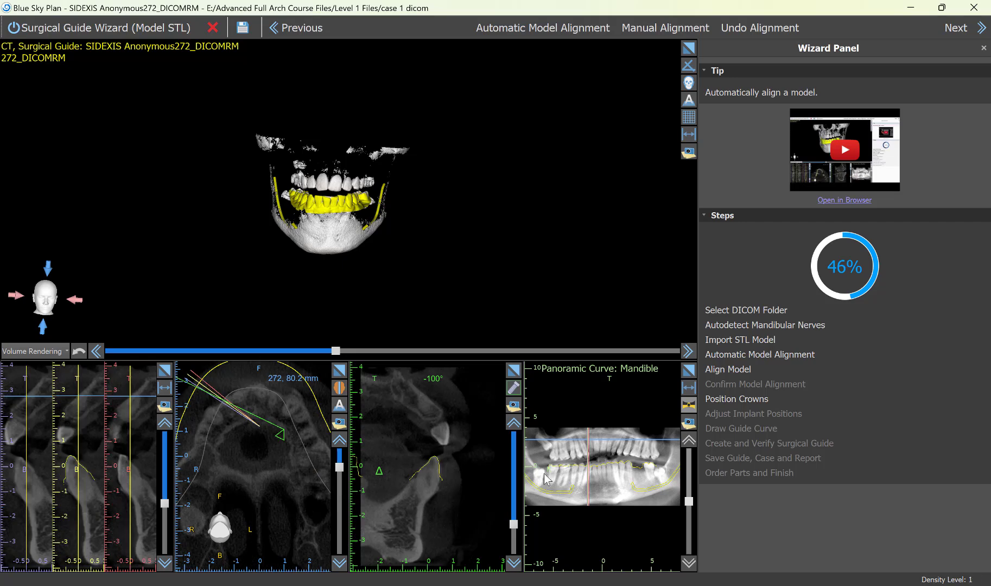
click(640, 476)
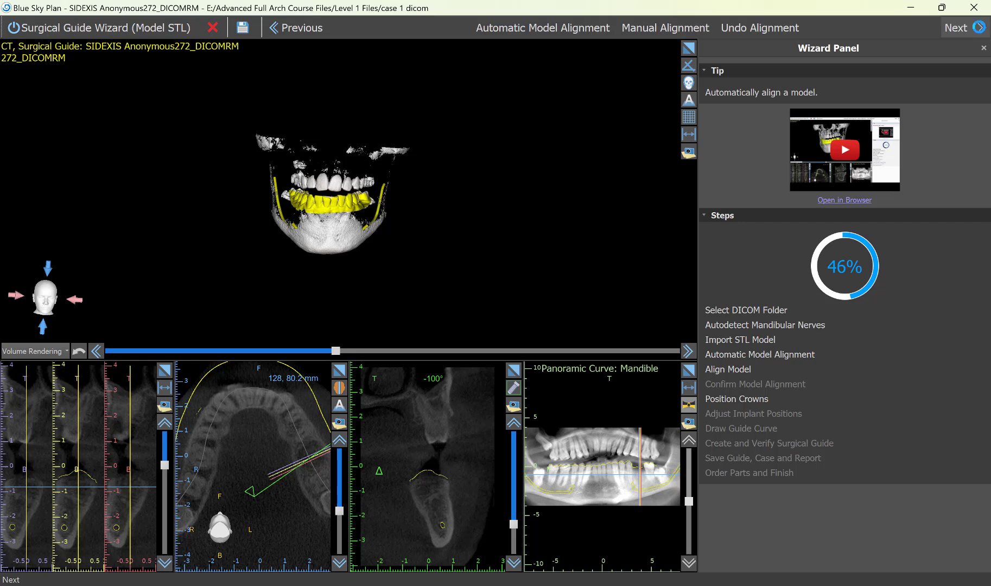
click(981, 28)
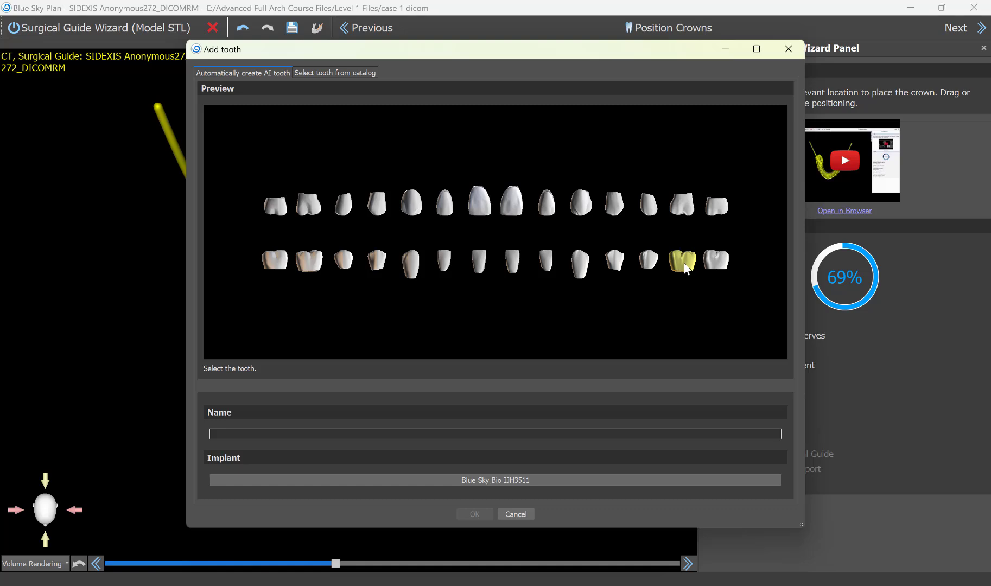
Choose the left mandibular first molar and assign it a BIO | Max implant, platform 4.30, label IJH4310, 10.00 mm long.
click(685, 263)
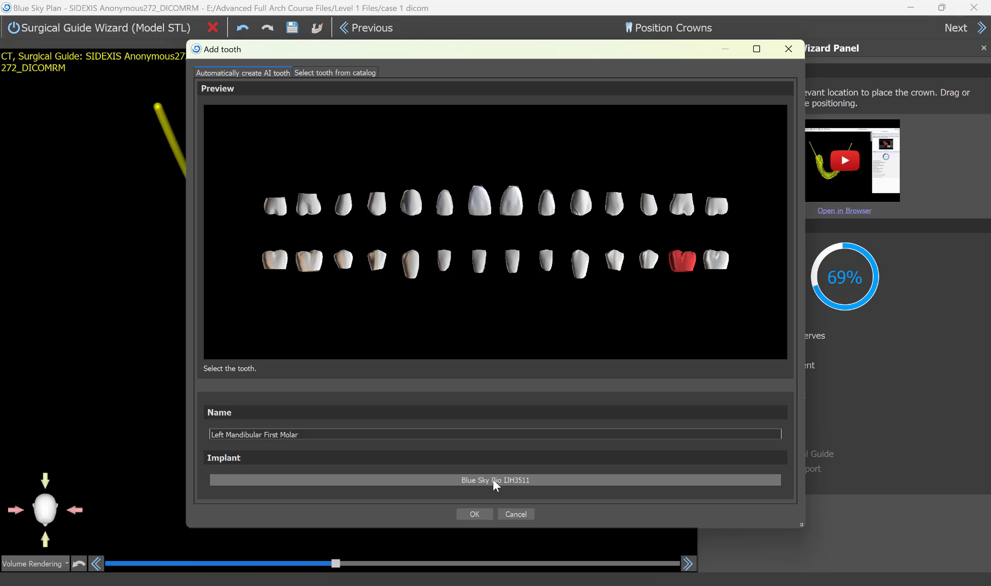
click(451, 483)
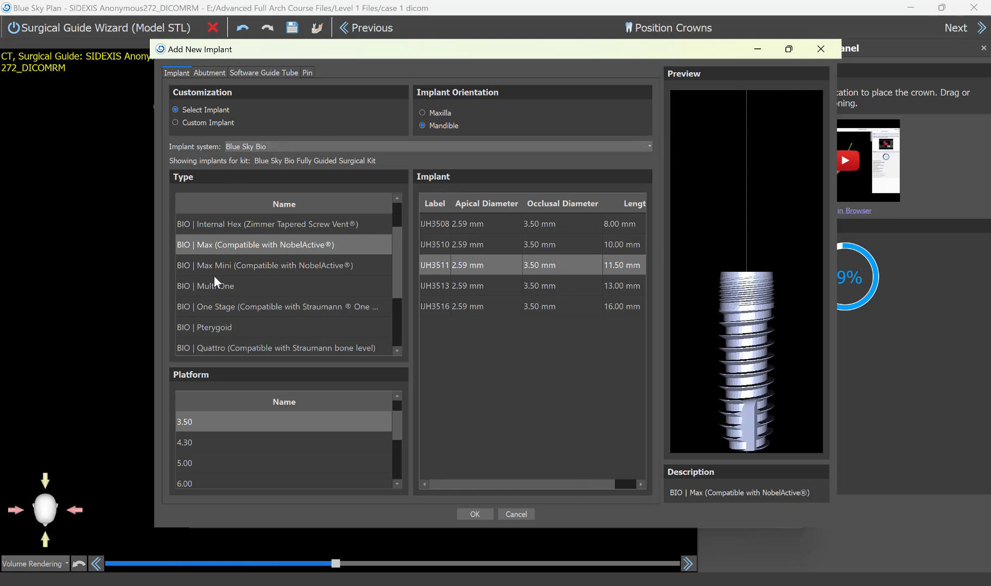
click(258, 244)
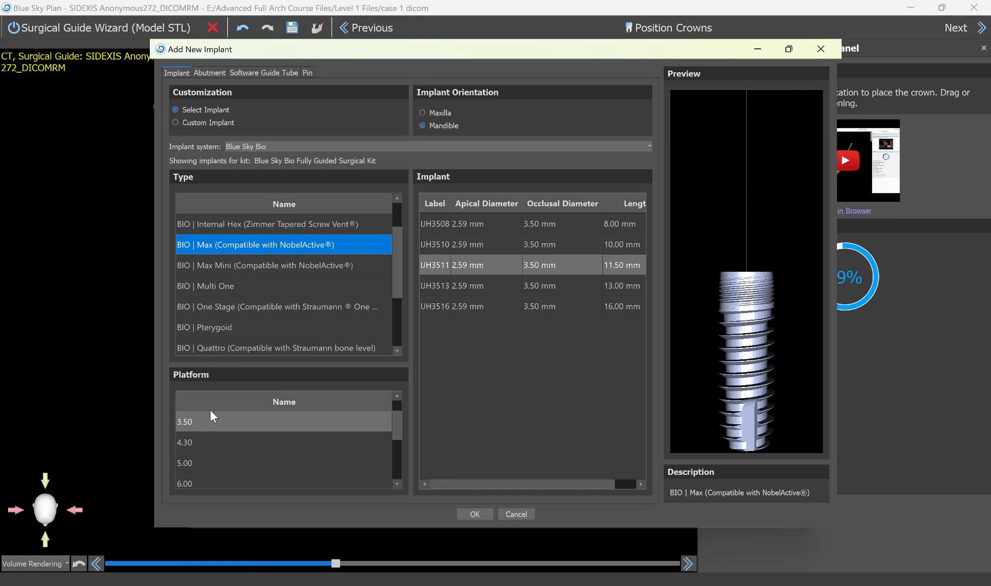
click(190, 442)
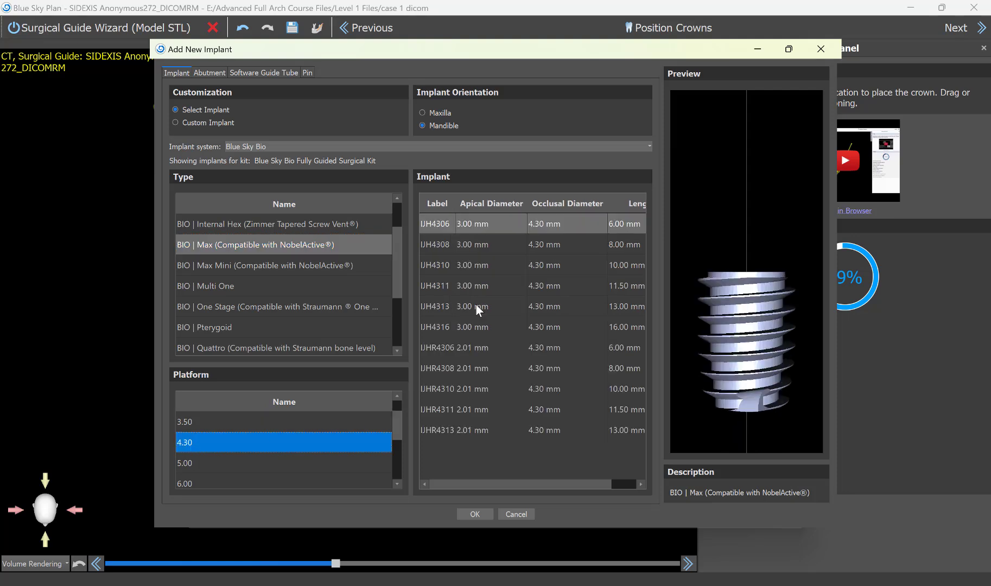
click(443, 264)
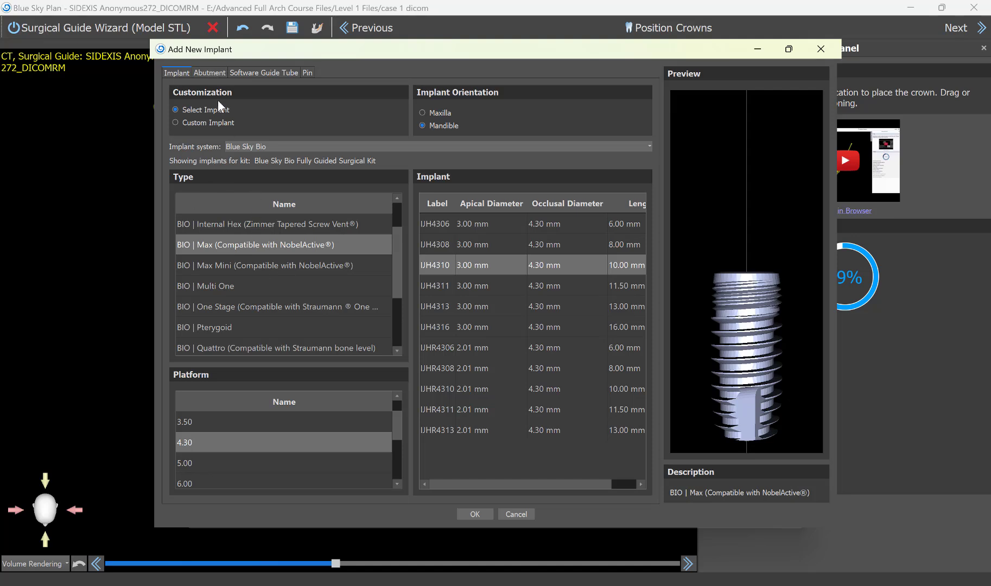
Preview several stock Blue Sky Bio abutments on the implant, ending with the 30° AAMUJH30.
click(210, 73)
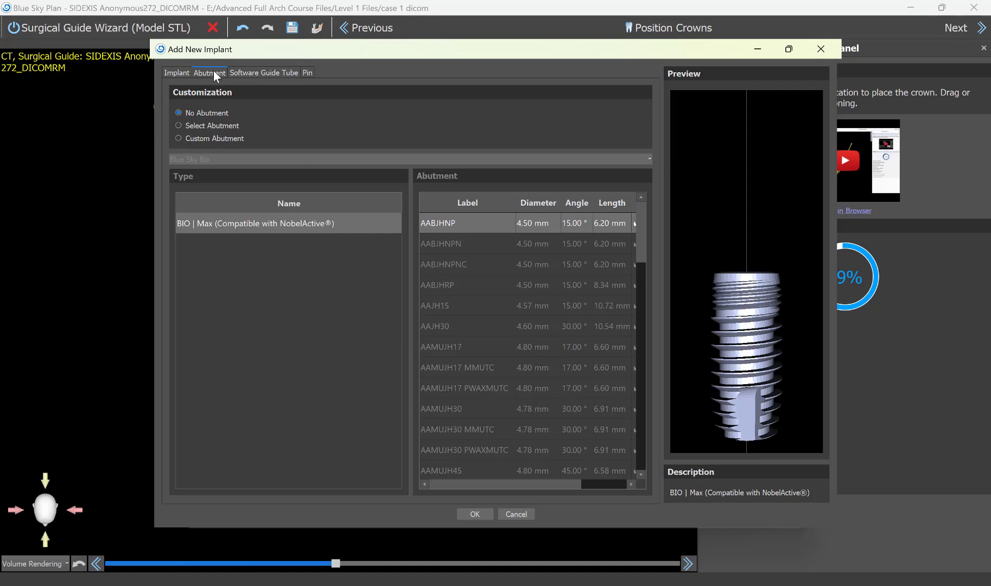
click(201, 128)
click(475, 261)
click(454, 326)
click(447, 367)
click(445, 409)
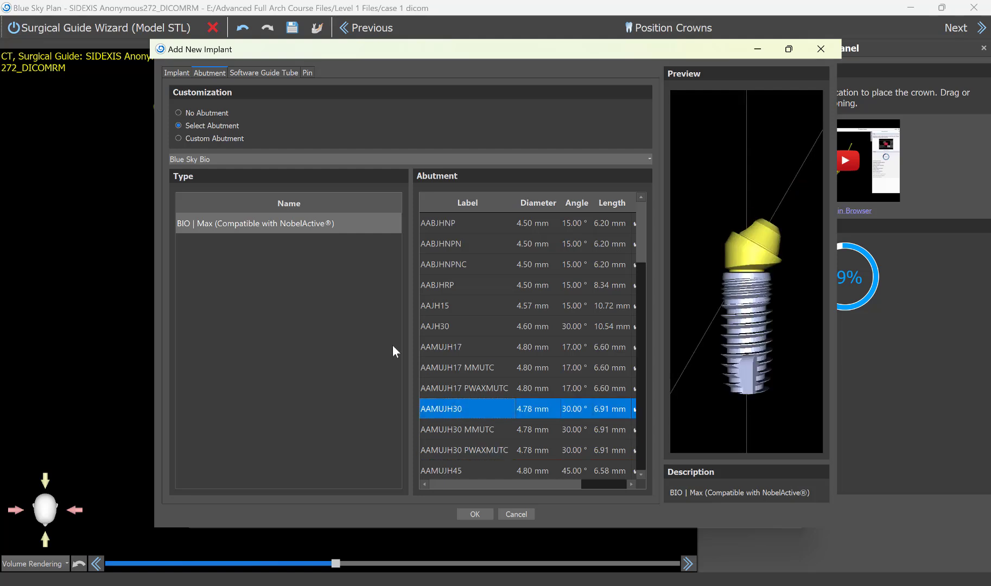
Give the implant a custom abutment 20 mm long and confirm the implant and tooth choices.
click(206, 138)
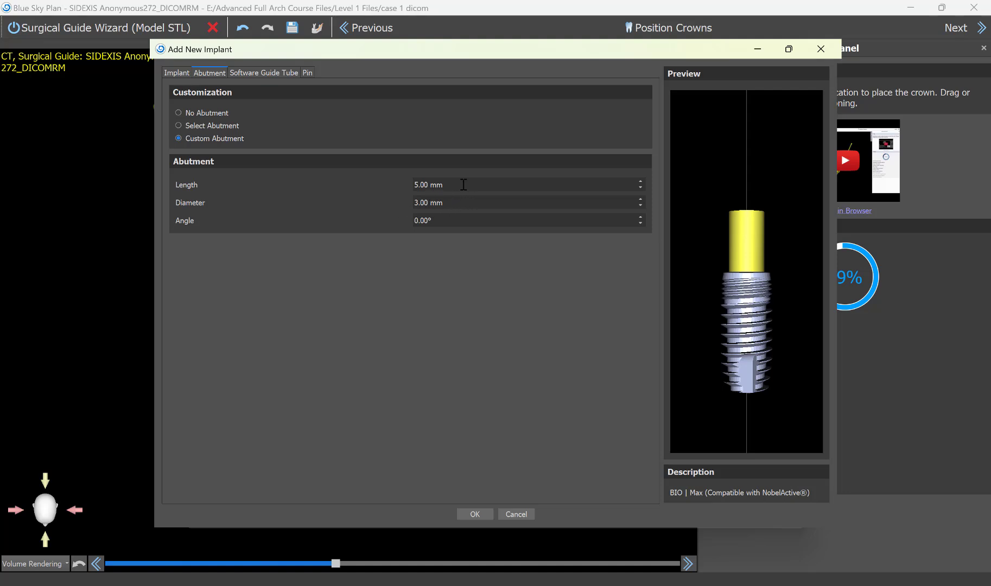
key(Tab)
text(20)
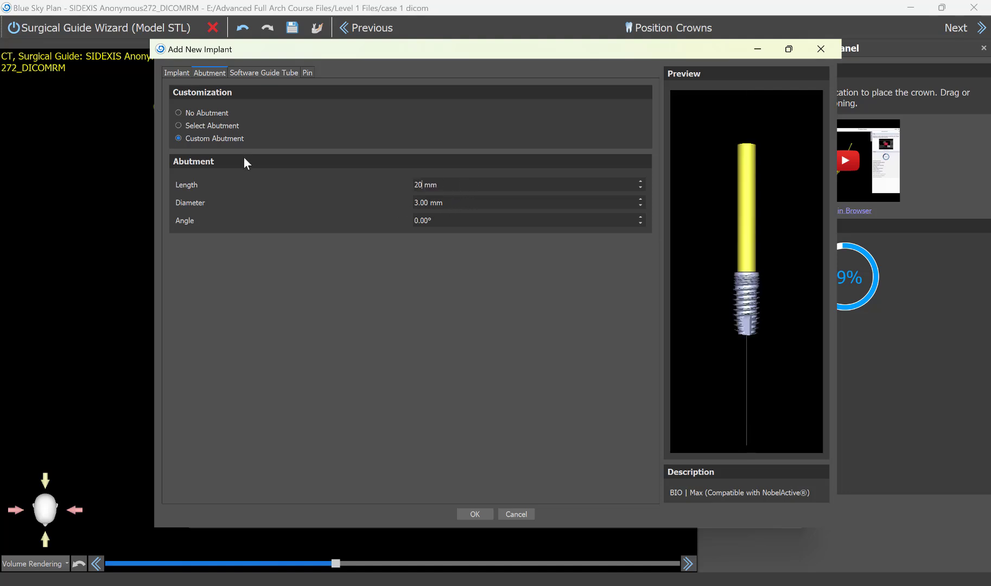
click(618, 327)
click(473, 513)
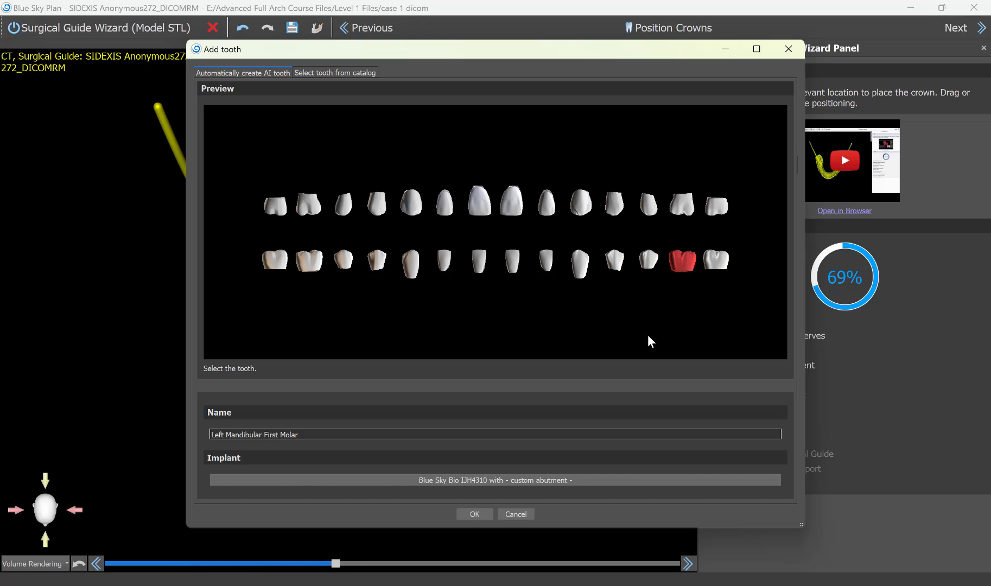
click(475, 515)
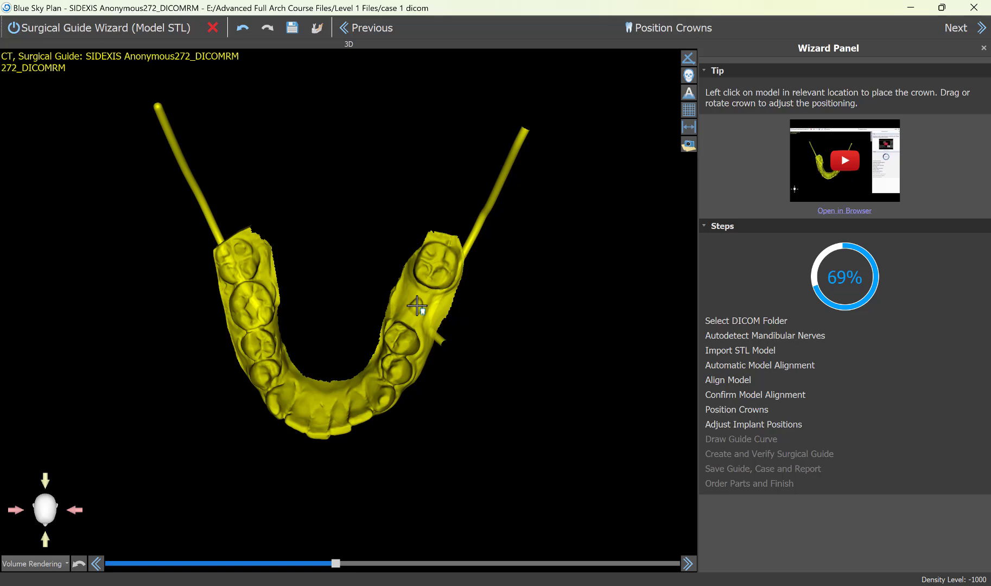
Place the molar crown in the edentulous space on the model and tilt its implant upright as seen from the side.
click(416, 306)
click(417, 308)
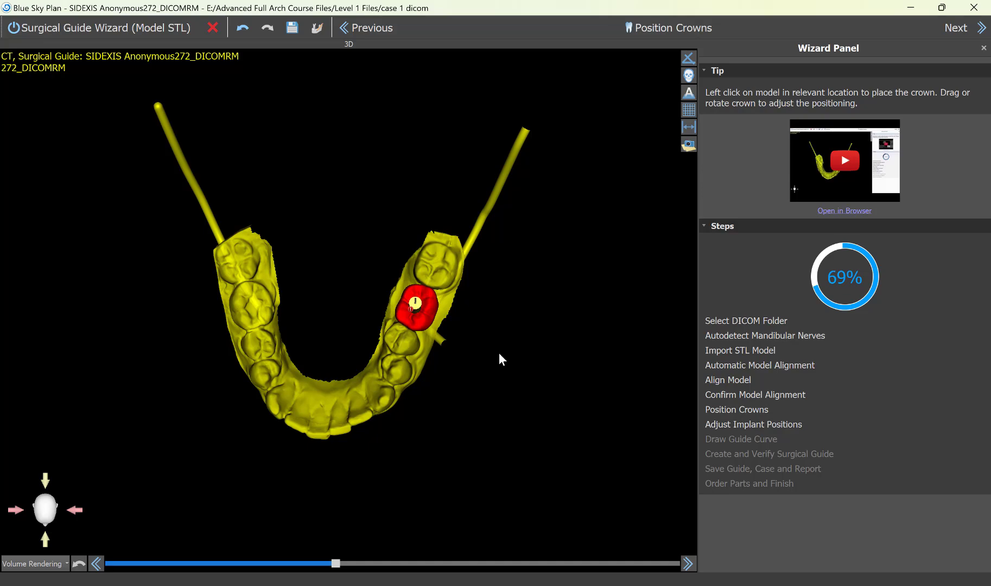
scroll(551, 347, up, 5)
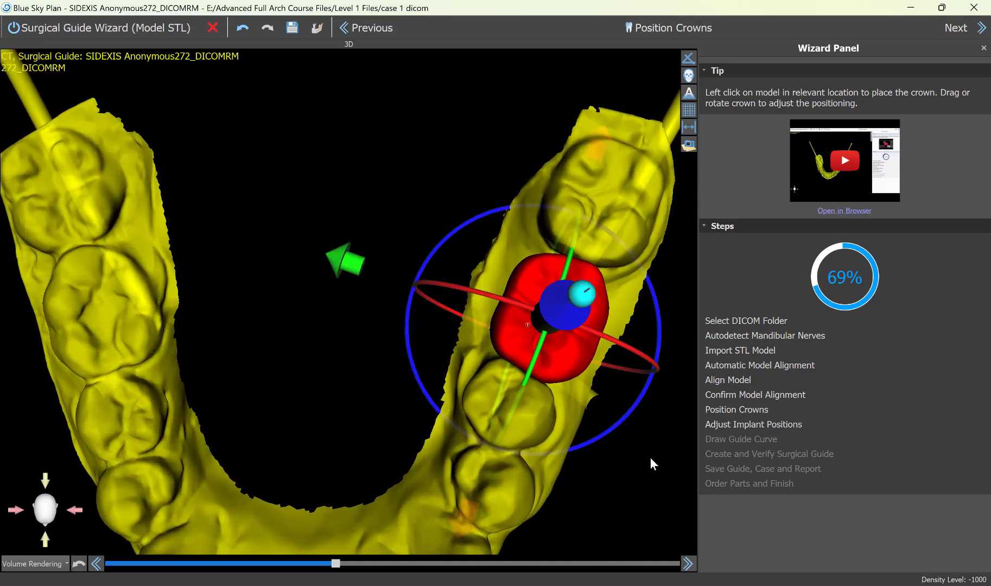
middle_drag(575, 475, 425, 448)
drag(535, 549, 336, 153)
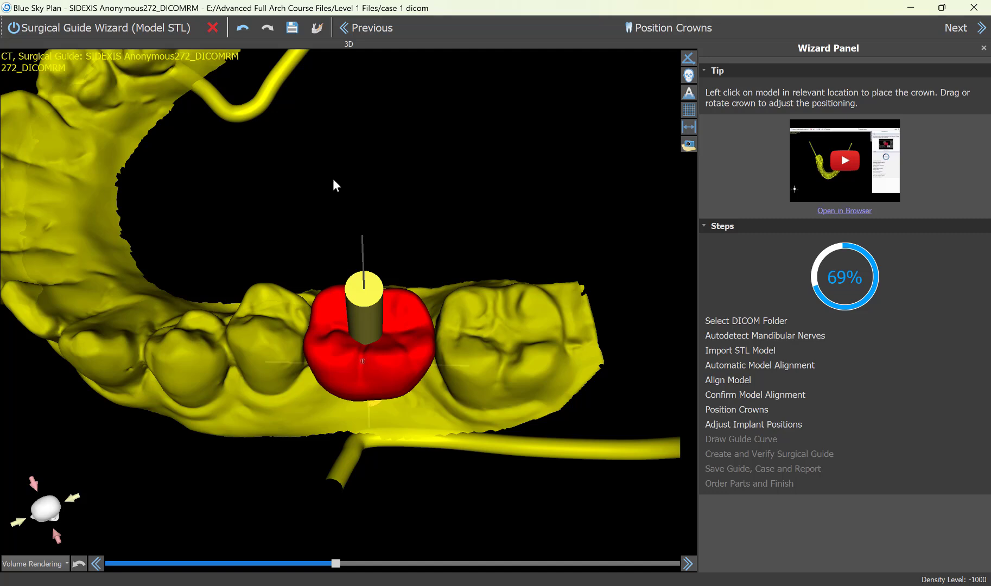
click(332, 311)
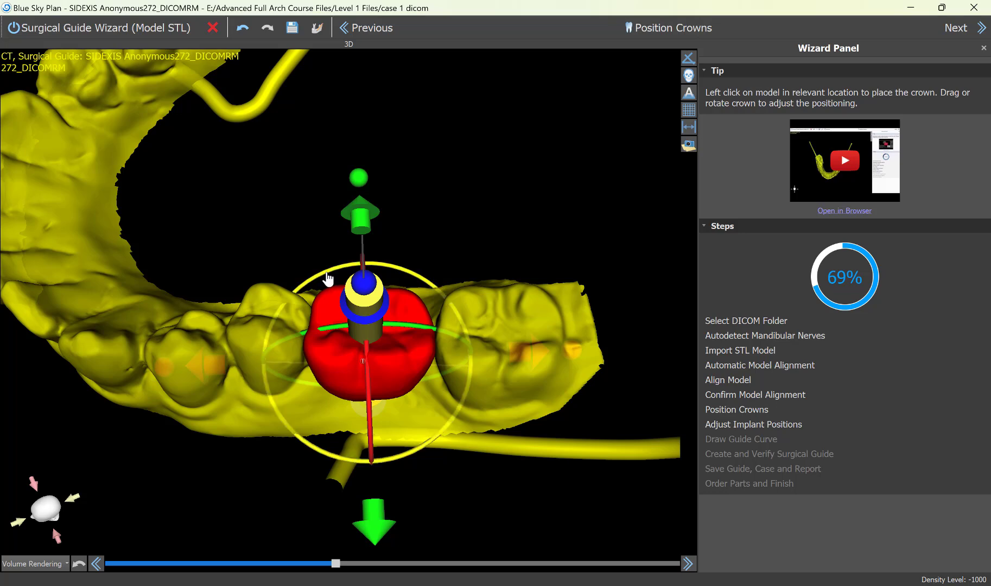
drag(281, 195, 213, 394)
drag(580, 467, 562, 469)
mouse_move(354, 395)
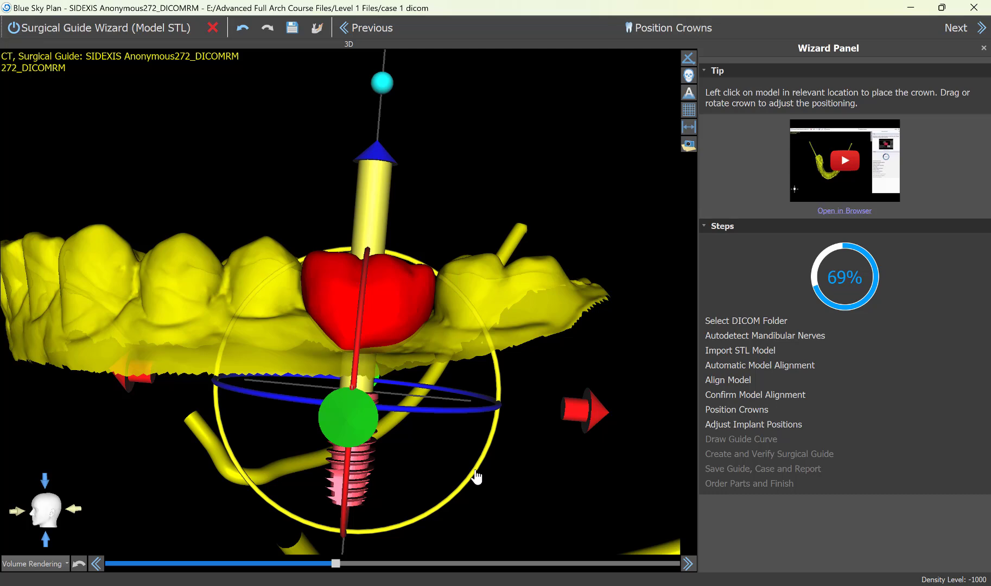
drag(475, 477, 483, 465)
Inspect the crown, abutment and implant angulation from oblique and lateral angles.
drag(524, 148, 421, 215)
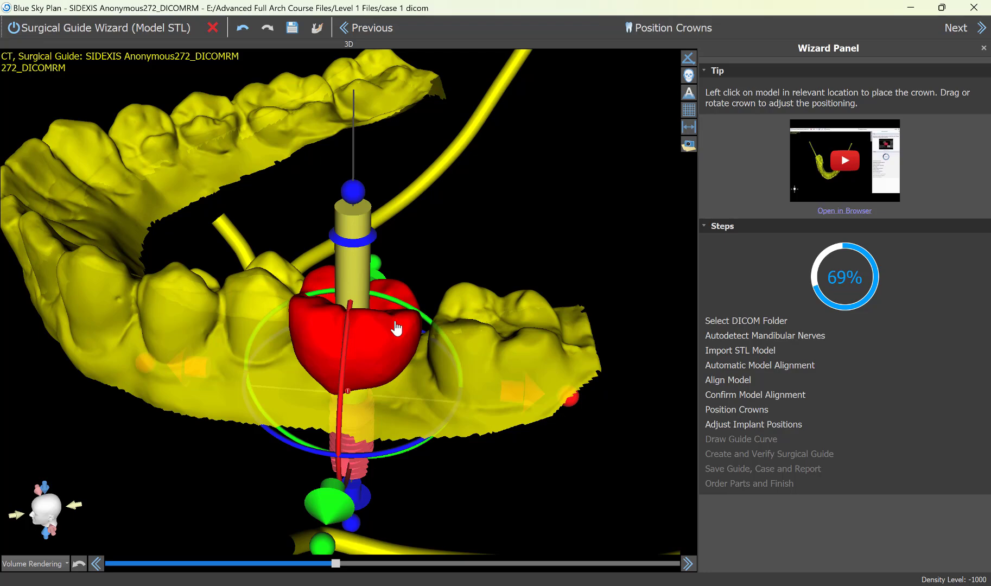
drag(479, 487, 449, 411)
drag(151, 486, 155, 434)
drag(633, 460, 590, 413)
drag(211, 145, 254, 166)
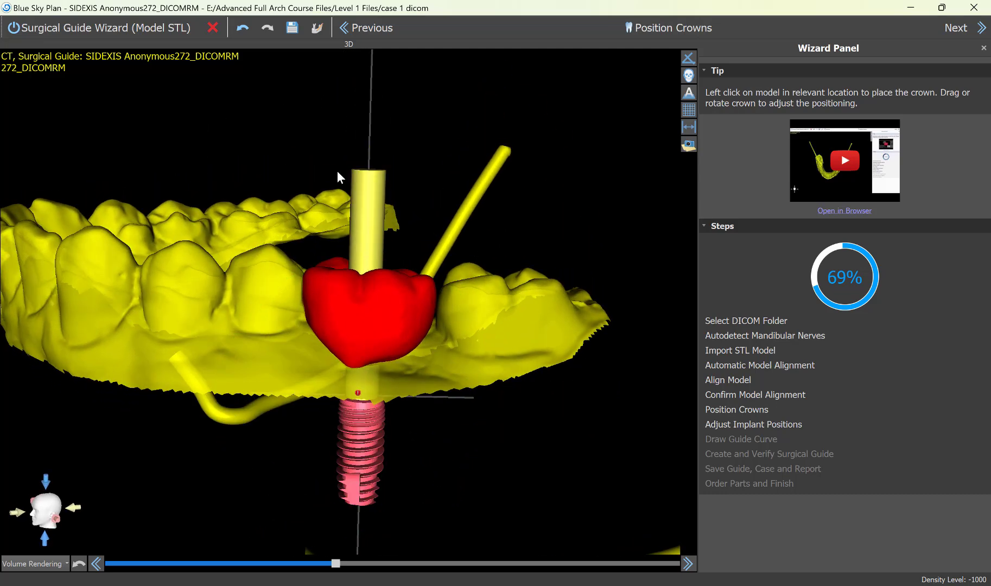
drag(589, 402, 592, 403)
Shift the implant buccally in the occlusal view so that the abutment emerges from the centre of the crown.
right_drag(574, 226, 436, 491)
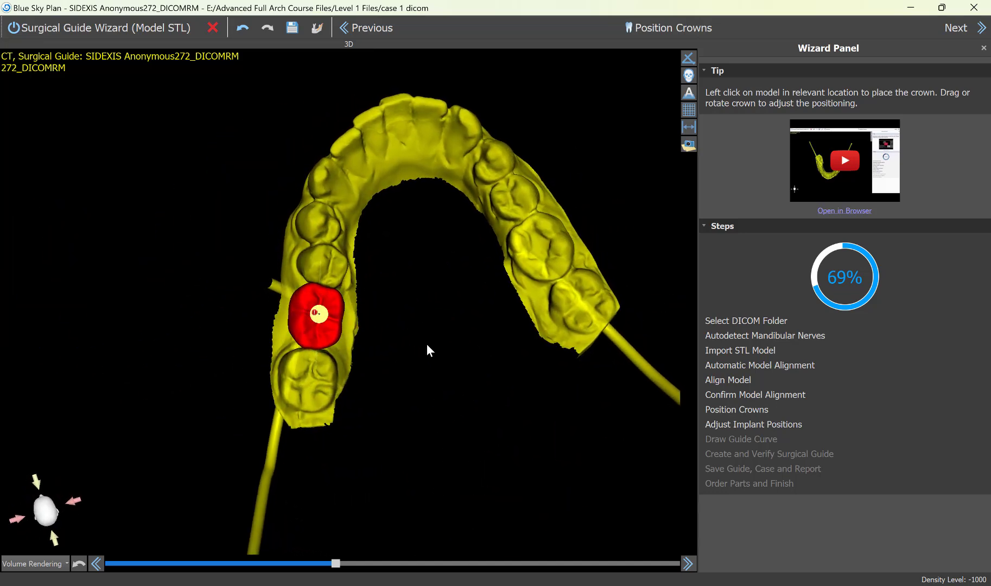
click(319, 315)
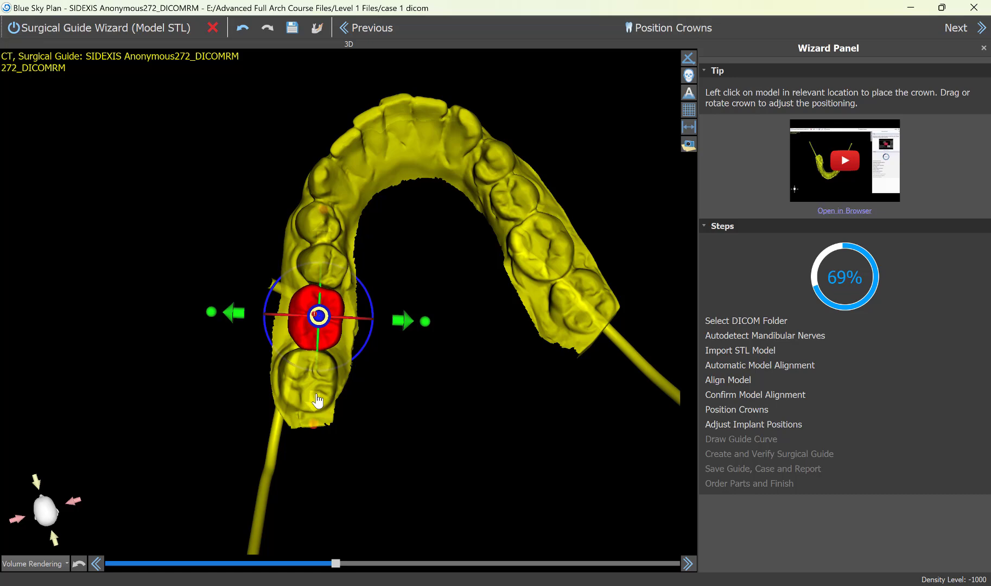
scroll(461, 363, up, 8)
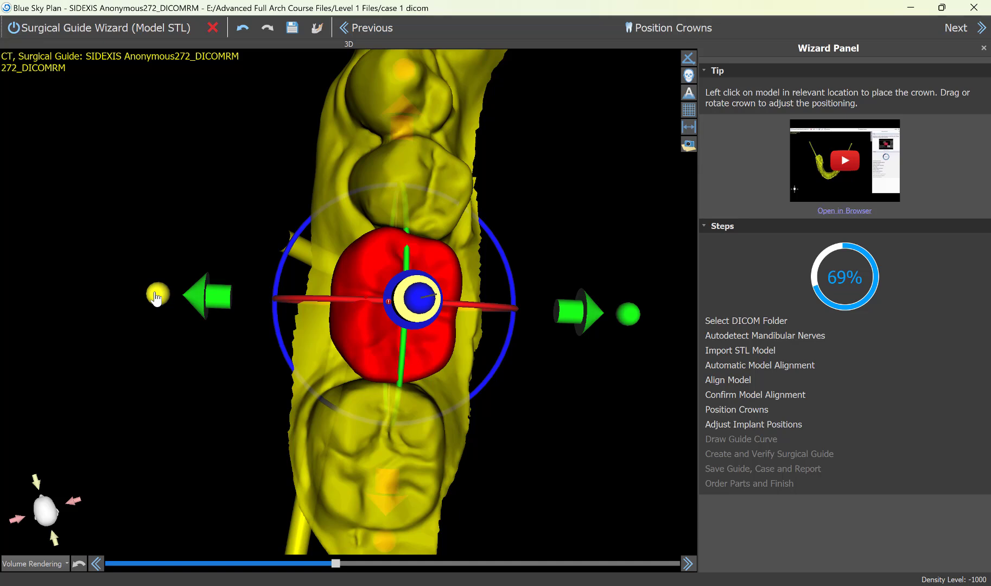
mouse_move(156, 297)
mouse_down()
mouse_move(142, 297)
mouse_move(178, 300)
mouse_move(145, 298)
mouse_up()
Rotate the molar crown slightly about its vertical axis to line it up with the neighbouring teeth.
scroll(211, 398, down, 4)
drag(326, 468, 184, 470)
click(184, 470)
drag(399, 427, 453, 425)
click(384, 335)
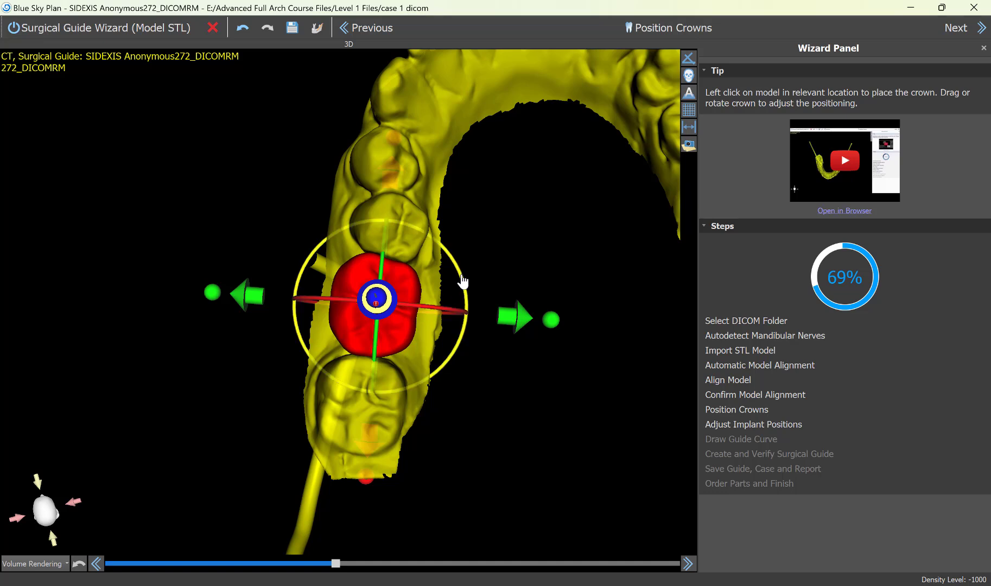
drag(462, 282, 470, 285)
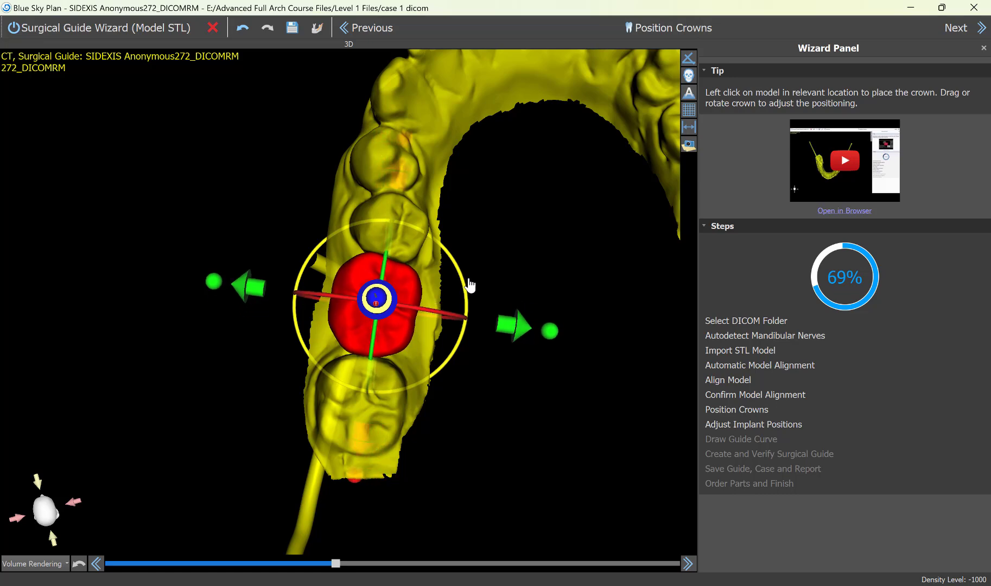
Review the placed crown and implant from the side and continue to implant position adjustment.
right_drag(500, 481, 649, 150)
right_drag(293, 515, 331, 461)
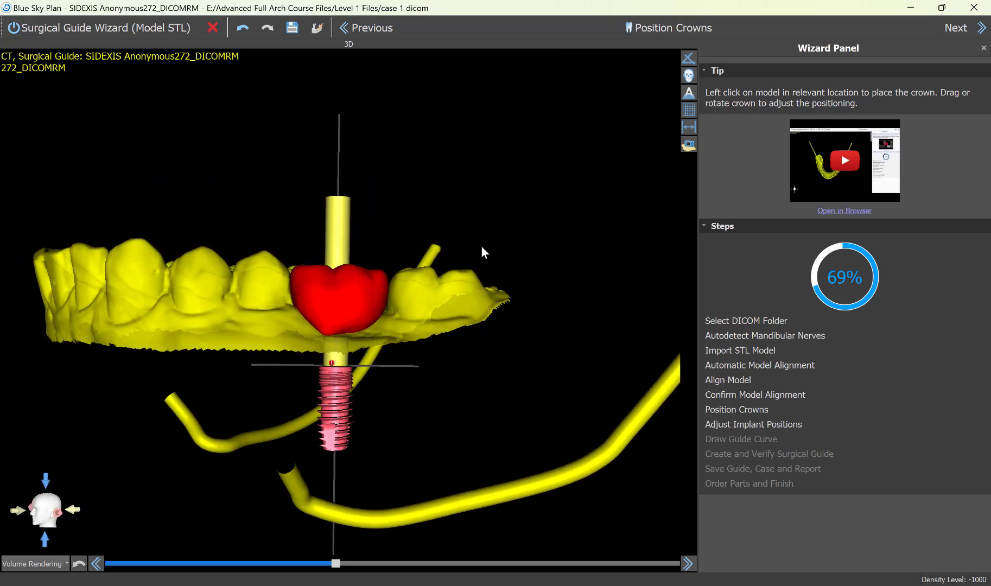
right_drag(383, 132, 413, 342)
click(980, 33)
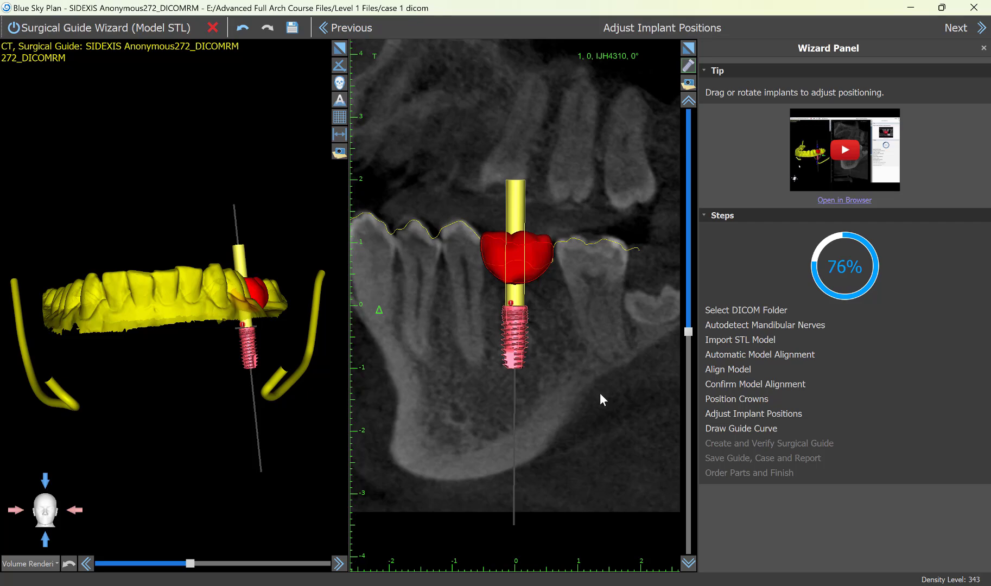
Move the IJH4310 implant about 2.5 mm coronally and slightly distally in the cross-section through the molar site.
right_drag(295, 392, 398, 516)
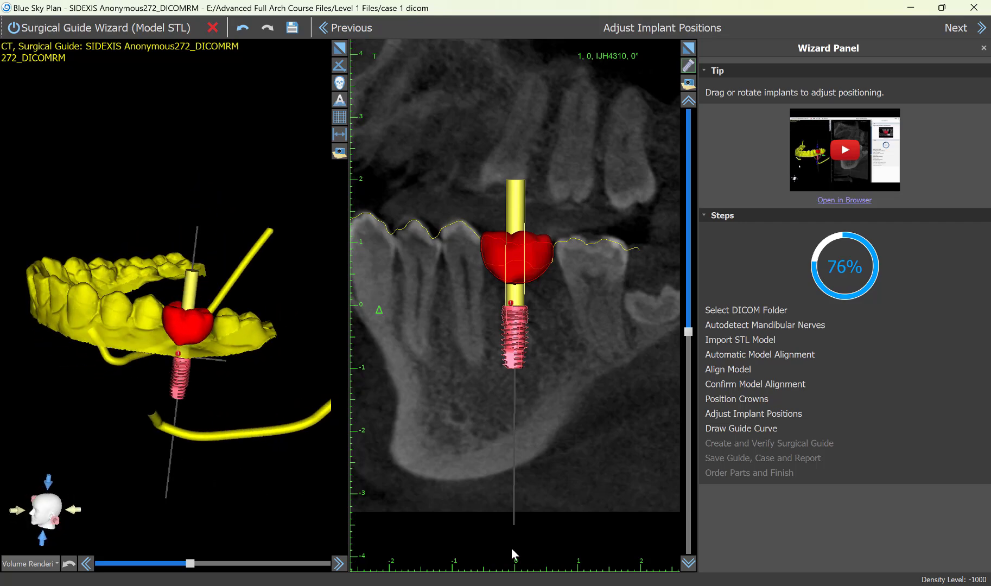
mouse_move(562, 309)
mouse_move(522, 366)
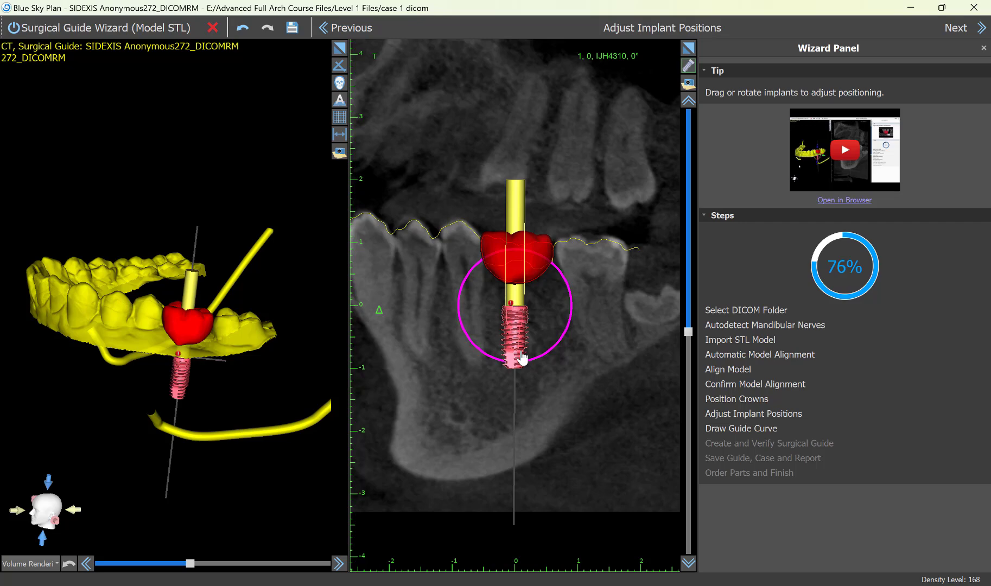
scroll(653, 336, up, 2)
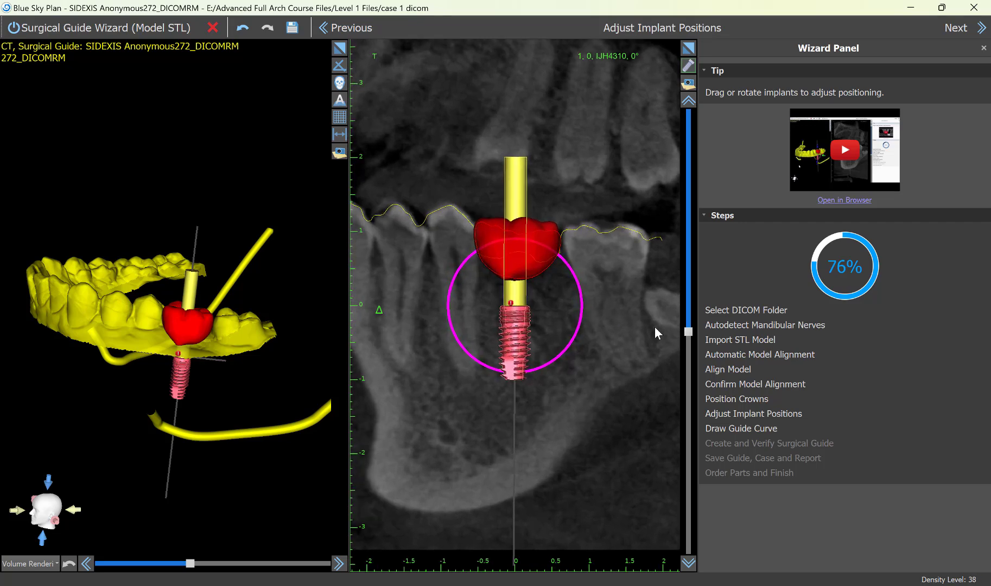
scroll(652, 320, up, 1)
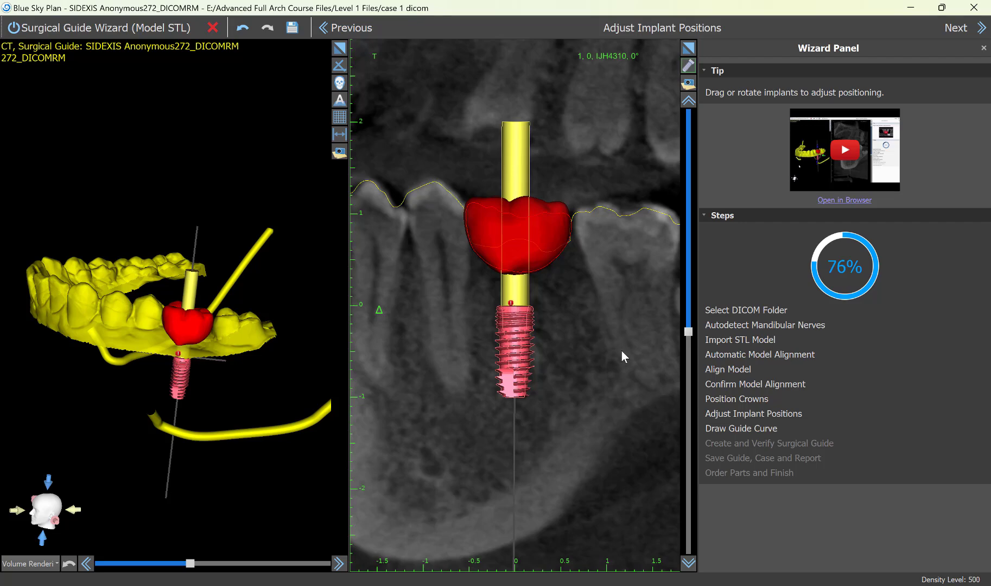
scroll(622, 353, down, 1)
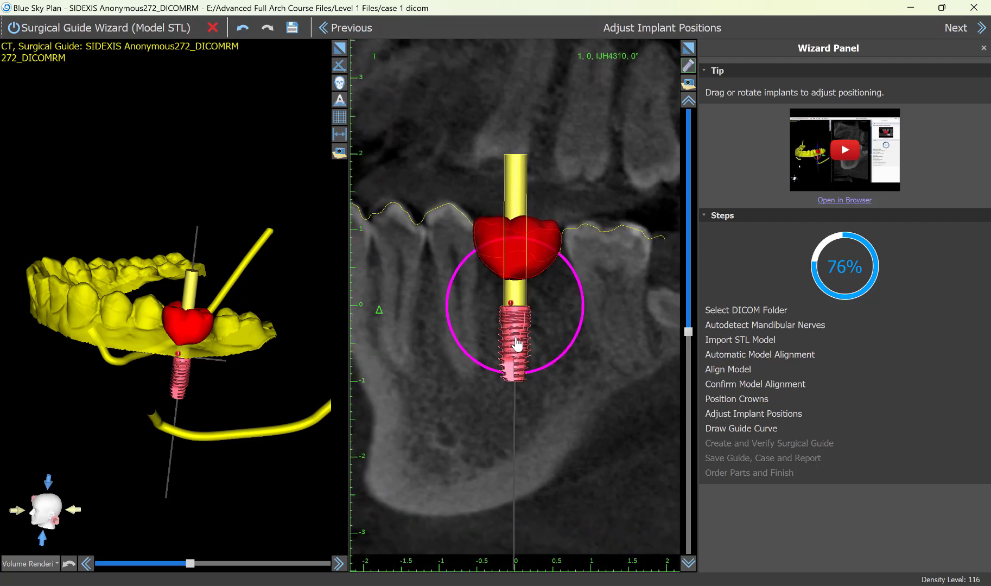
mouse_move(516, 340)
mouse_down()
mouse_move(526, 327)
mouse_move(513, 332)
mouse_move(537, 335)
mouse_move(542, 314)
mouse_move(464, 317)
mouse_move(494, 350)
mouse_move(523, 320)
mouse_up()
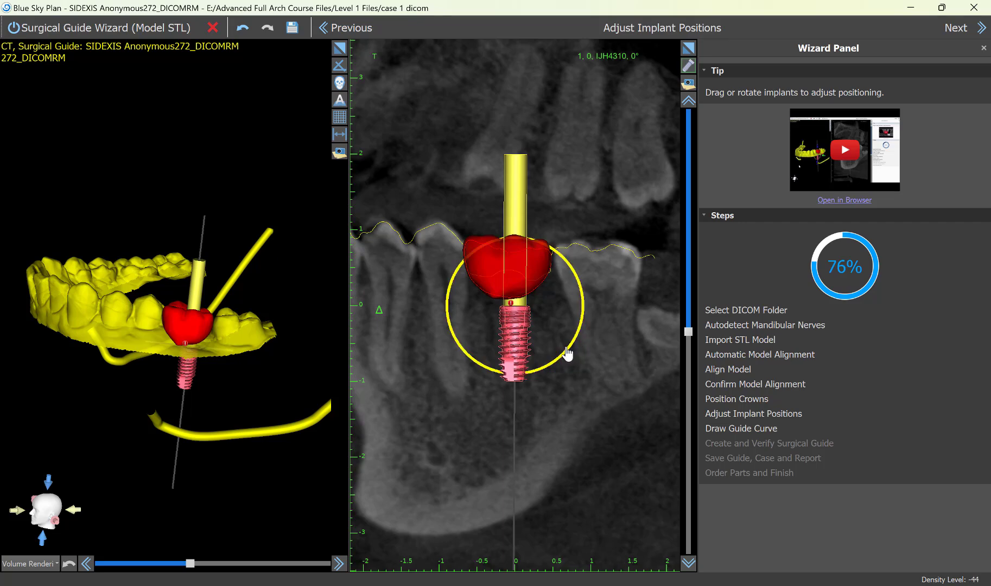
Tilt the implant so its apex leans distally in the mesiodistal cross-section and nudge it slightly distally beneath the crown.
drag(567, 352, 601, 375)
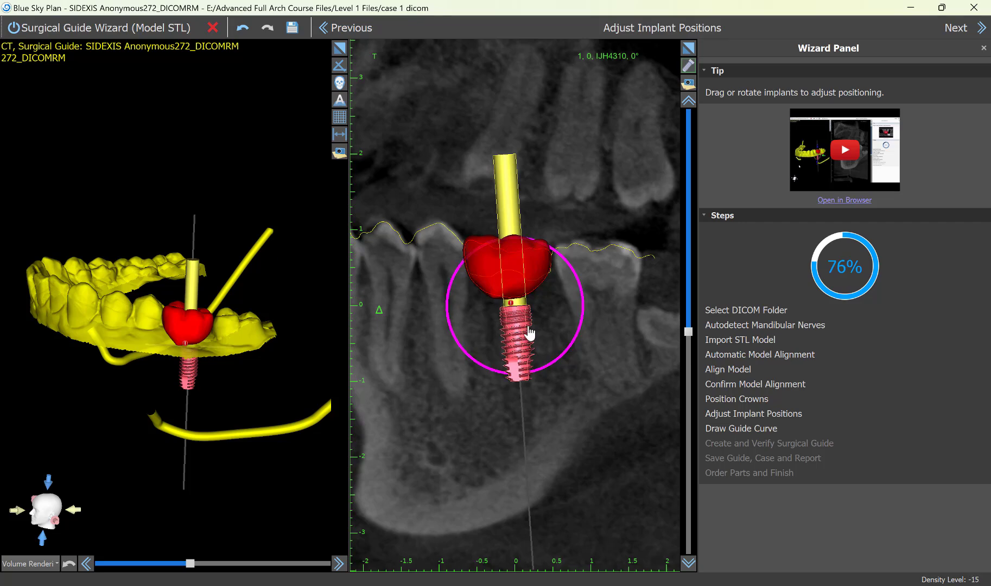
drag(519, 336, 523, 333)
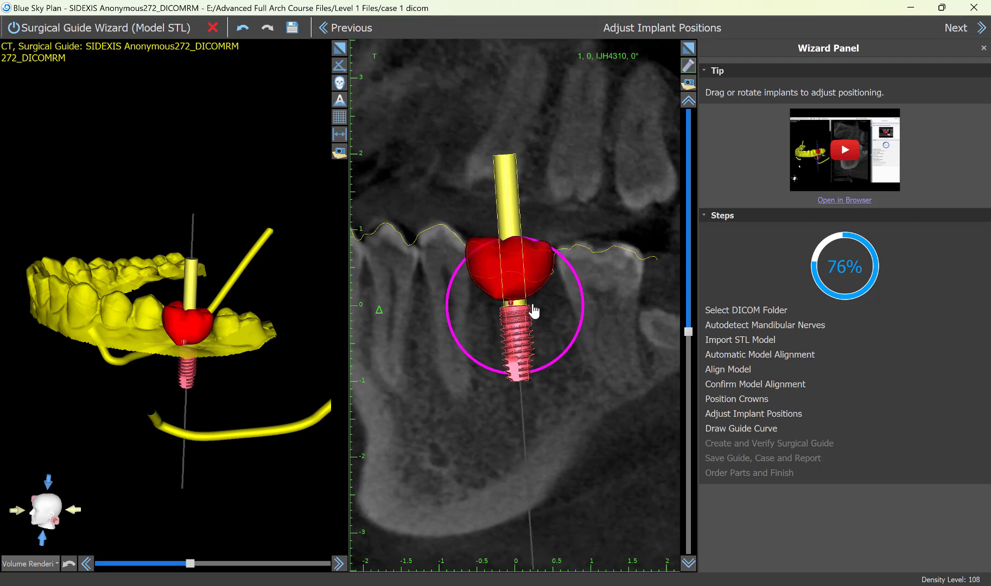
Shift the implant distally and back under the crown's centre, checking the abutment emergence from the occlusal view.
drag(282, 263, 264, 355)
scroll(271, 315, up, 4)
drag(271, 315, 371, 415)
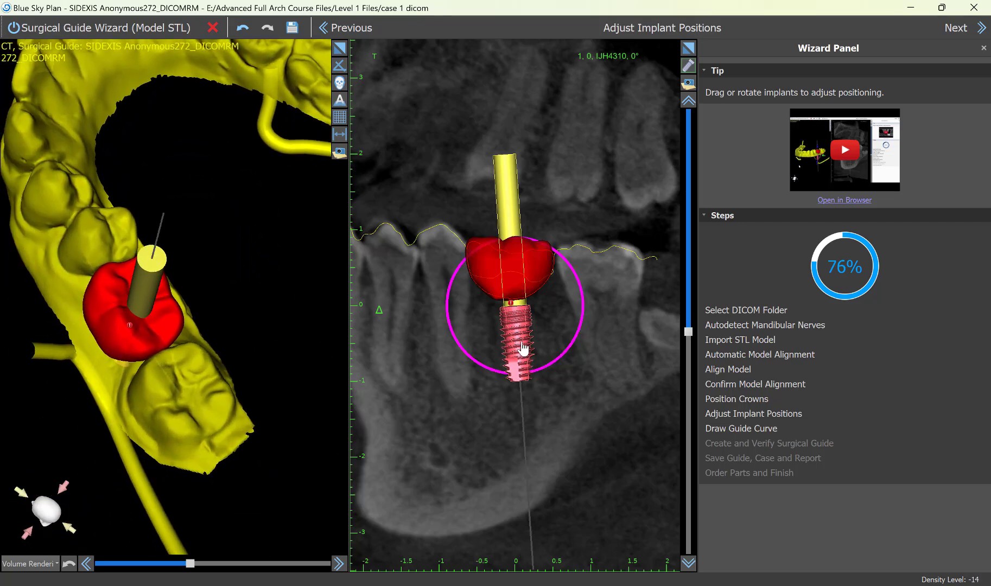
click(181, 319)
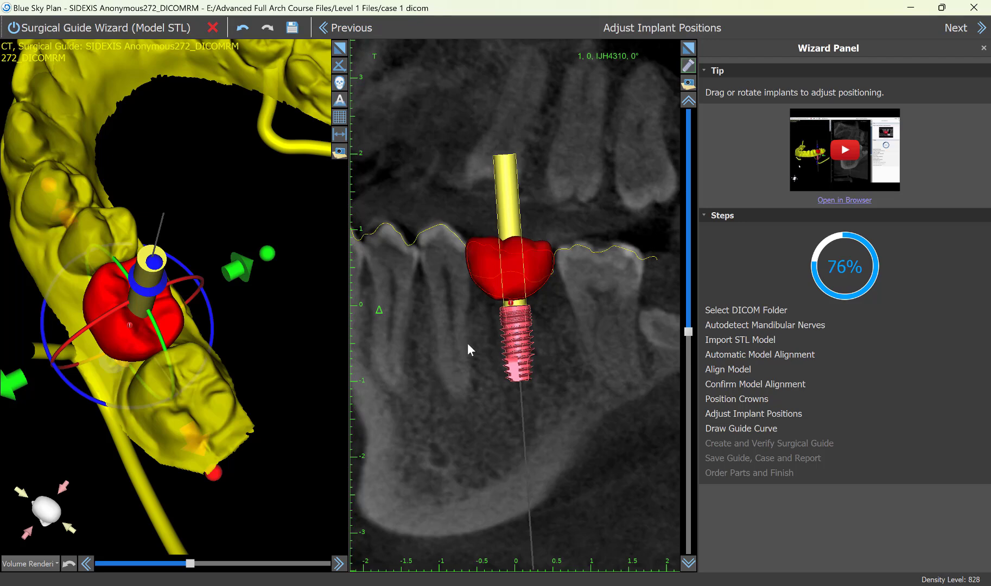
drag(520, 339, 538, 339)
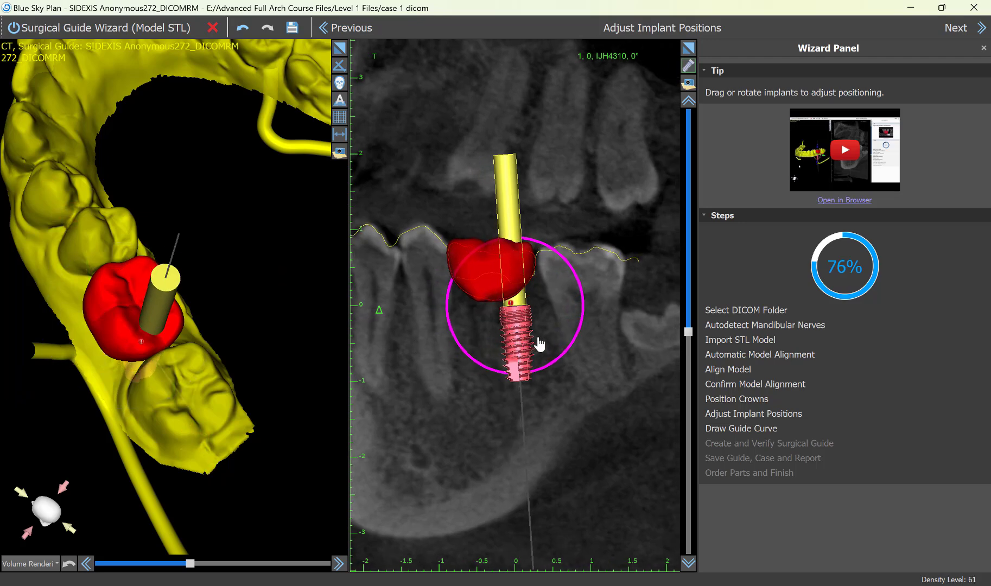
drag(538, 344, 520, 343)
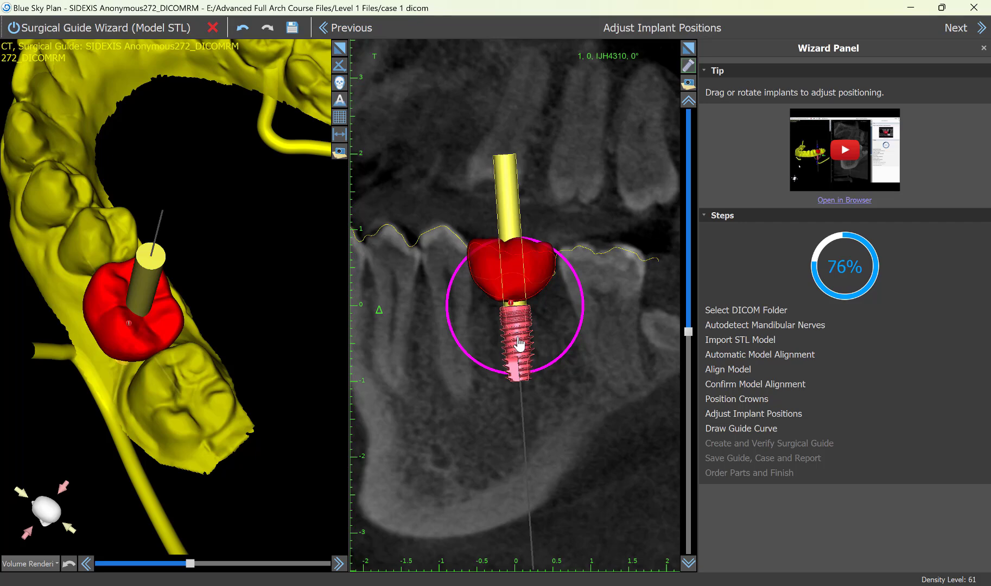
Rotate the implant upright in the 85° buccolingual cross-section so the abutment exits through the middle of the crown.
scroll(624, 217, down, 1)
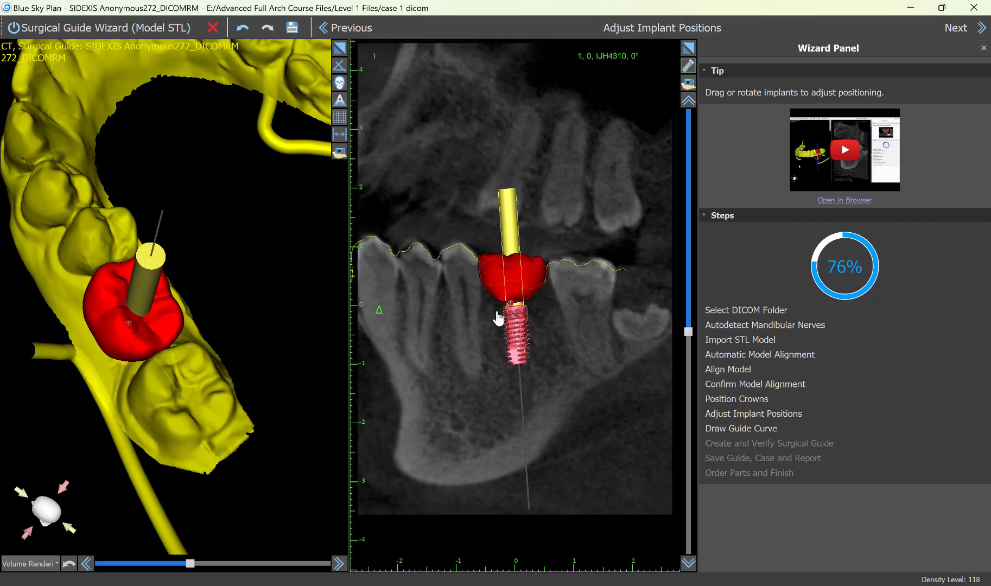
scroll(616, 310, up, 13)
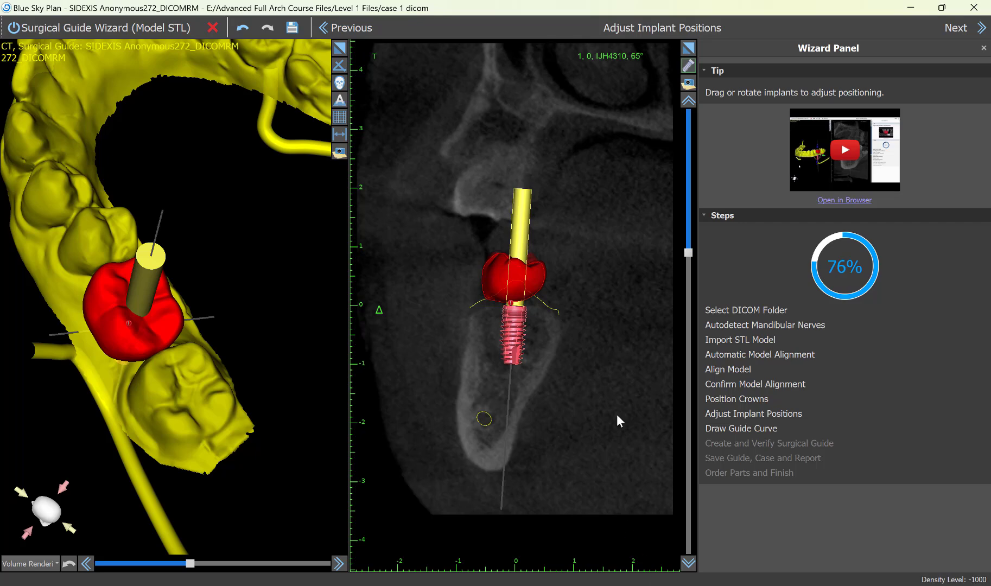
scroll(632, 286, up, 4)
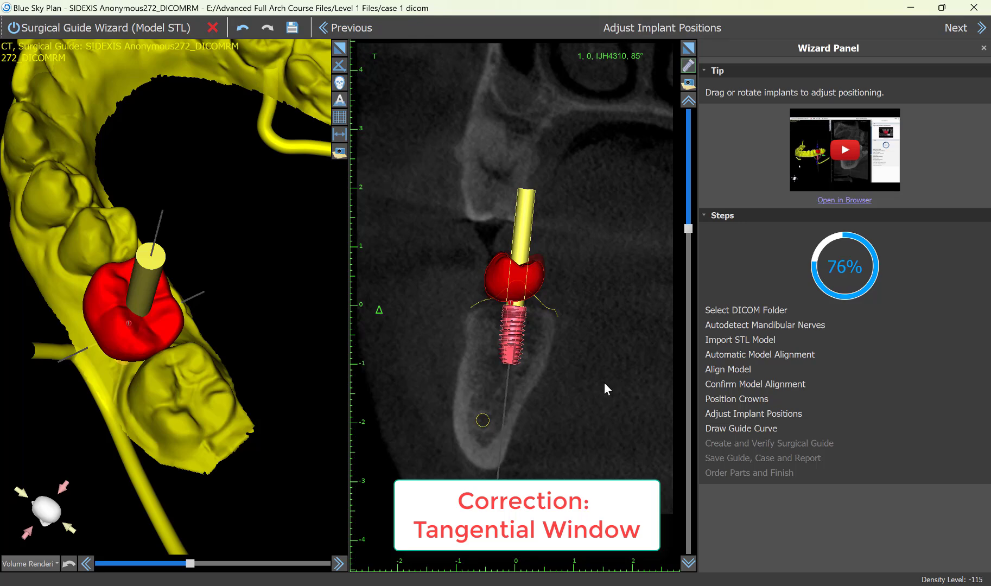
mouse_move(537, 352)
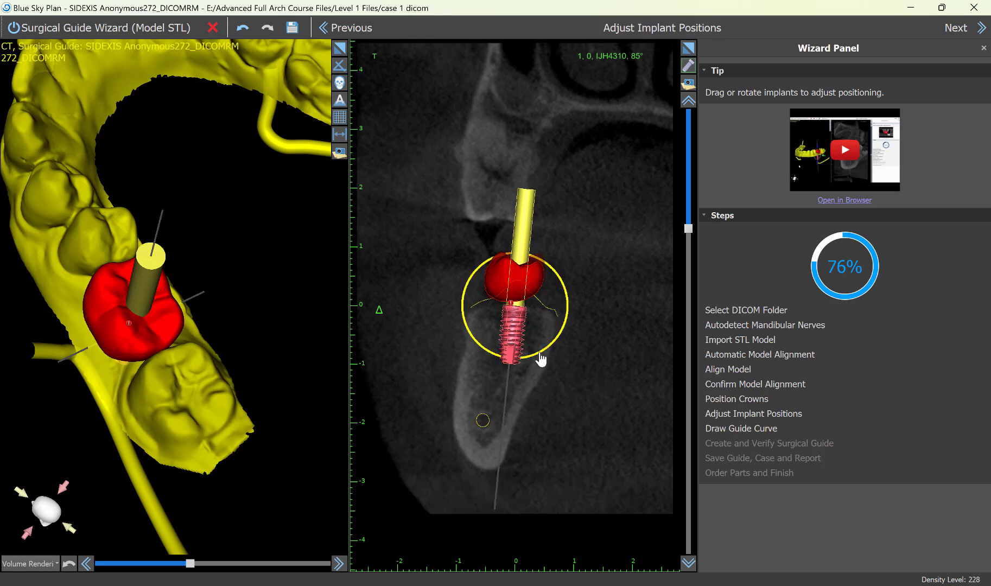
scroll(541, 359, down, 17)
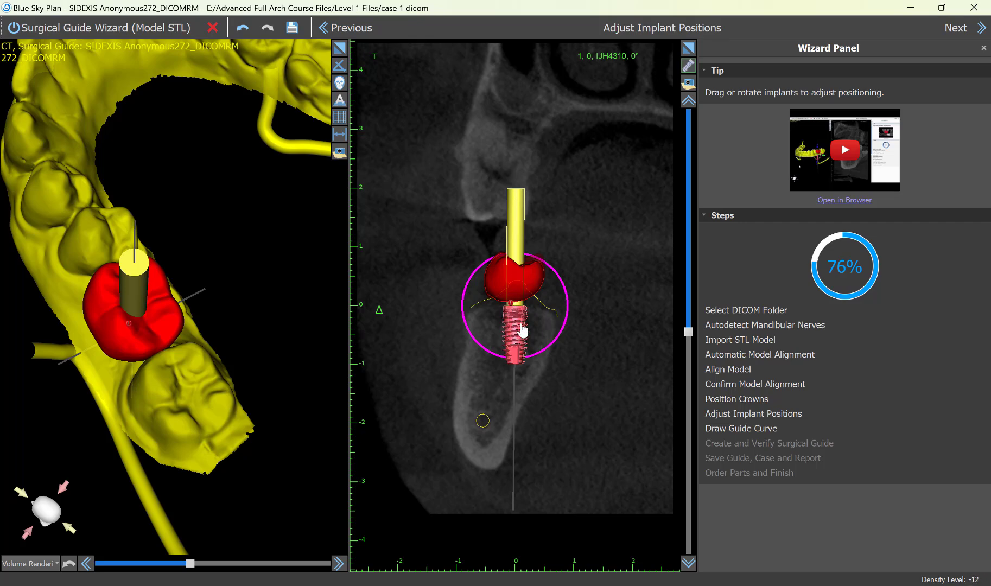
Move the implant about 0.7 mm apically and slightly lingually within the ridge in the buccolingual cross-section.
scroll(642, 284, up, 5)
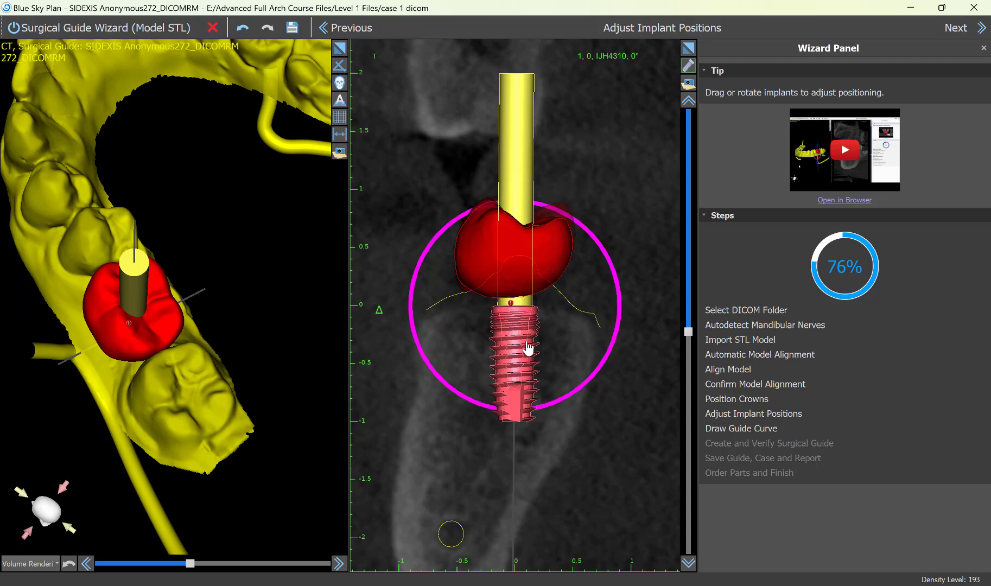
drag(519, 351, 523, 358)
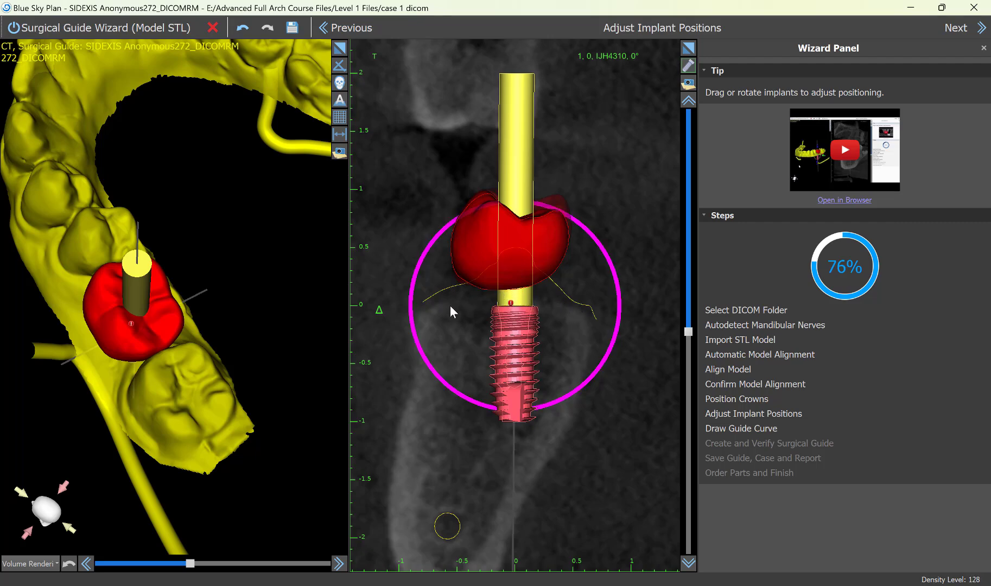
mouse_move(519, 337)
mouse_down()
mouse_move(532, 338)
mouse_move(522, 336)
mouse_up()
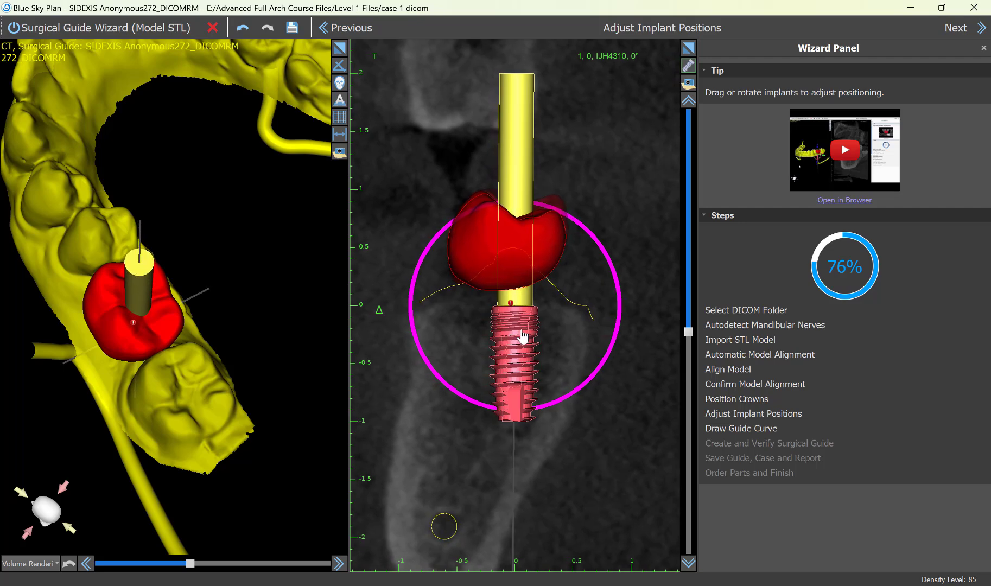
drag(525, 333, 525, 335)
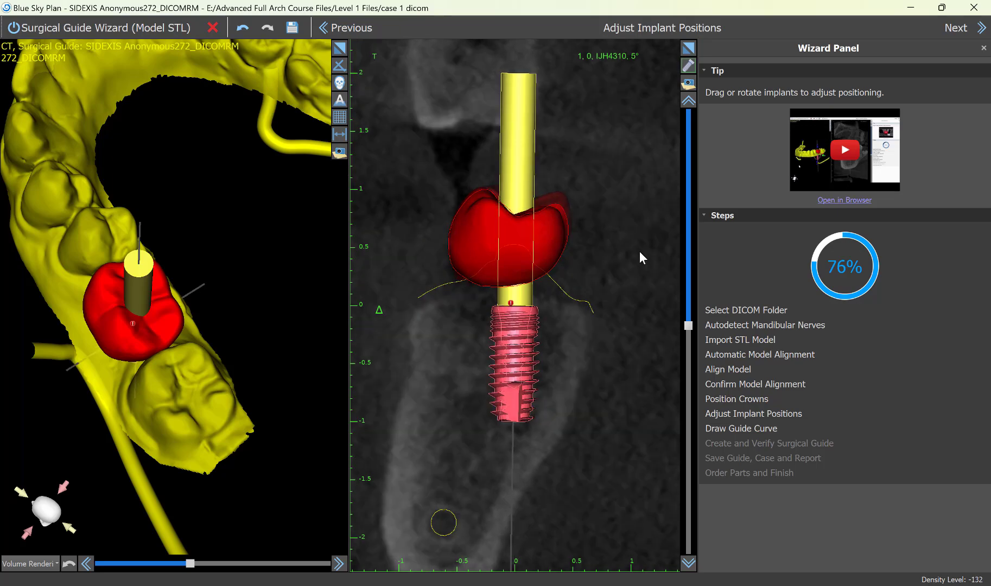
Examine the bone around the implant by turning the cross-section fully around its long axis.
scroll(639, 252, up, 5)
scroll(630, 287, up, 4)
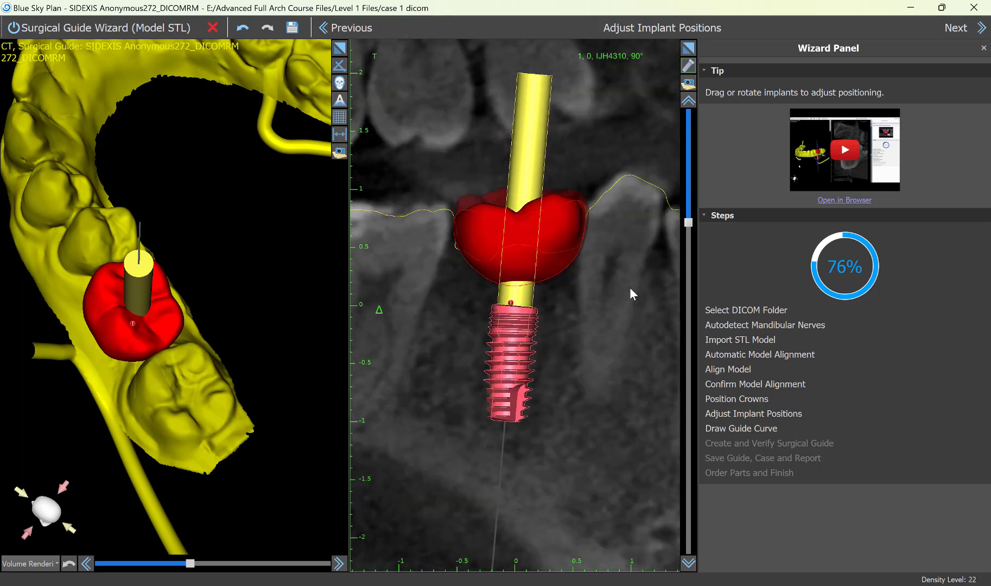
scroll(624, 285, up, 8)
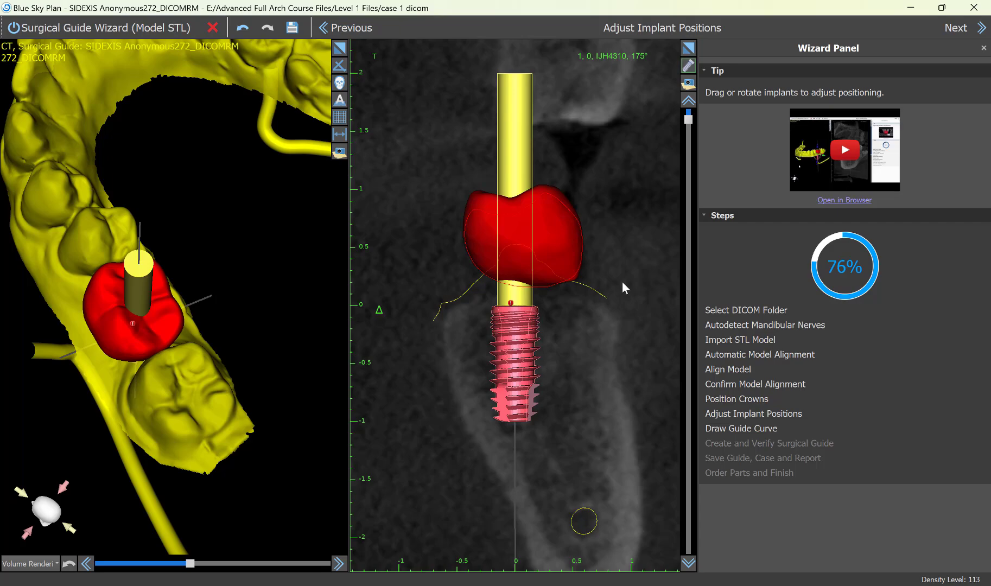
scroll(621, 281, up, 8)
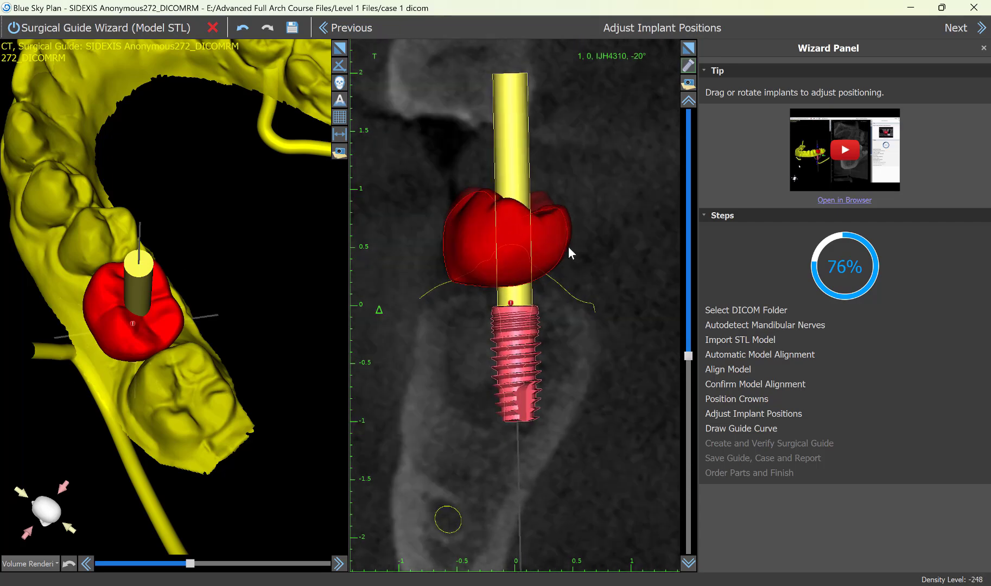
scroll(573, 254, down, 6)
scroll(573, 250, down, 6)
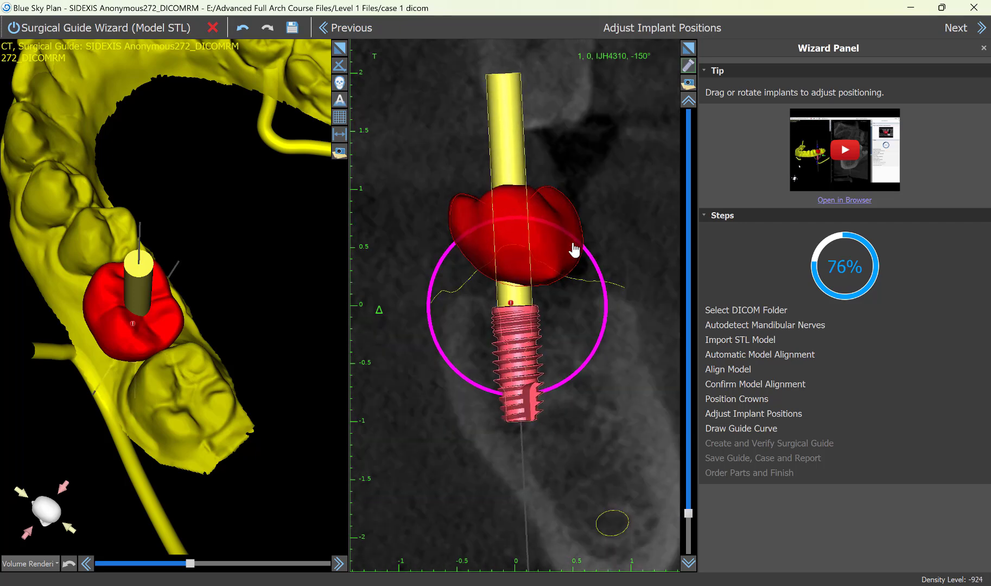
scroll(574, 249, down, 1)
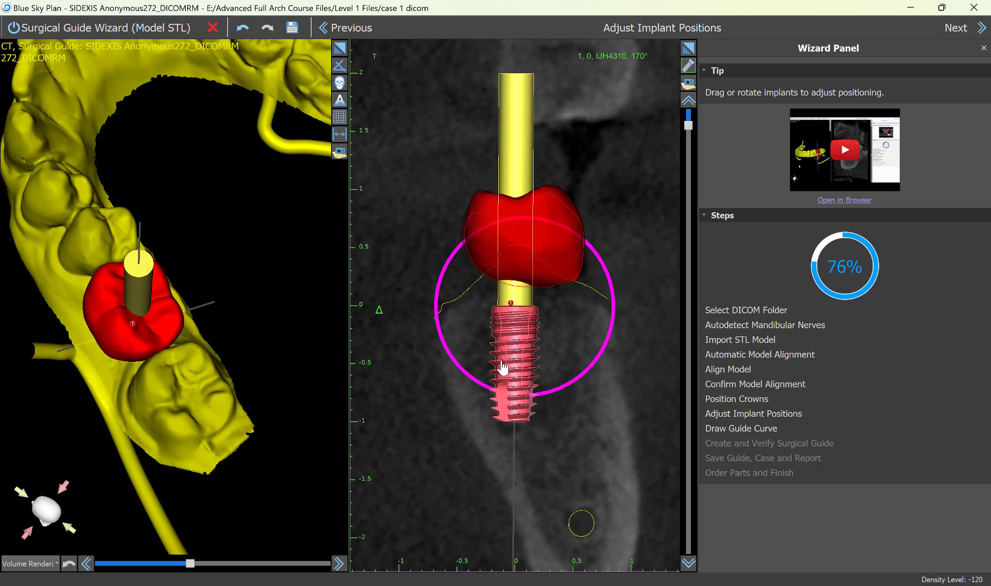
Replace the implant with the BIO | Max IJH5010, 5.00 mm platform and 10.00 mm length.
right_click(515, 339)
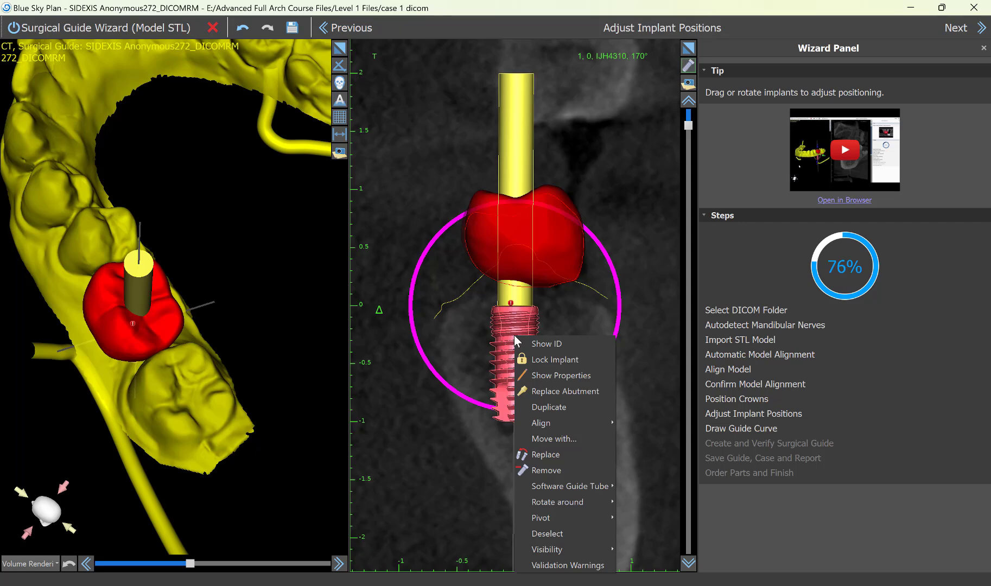
click(545, 454)
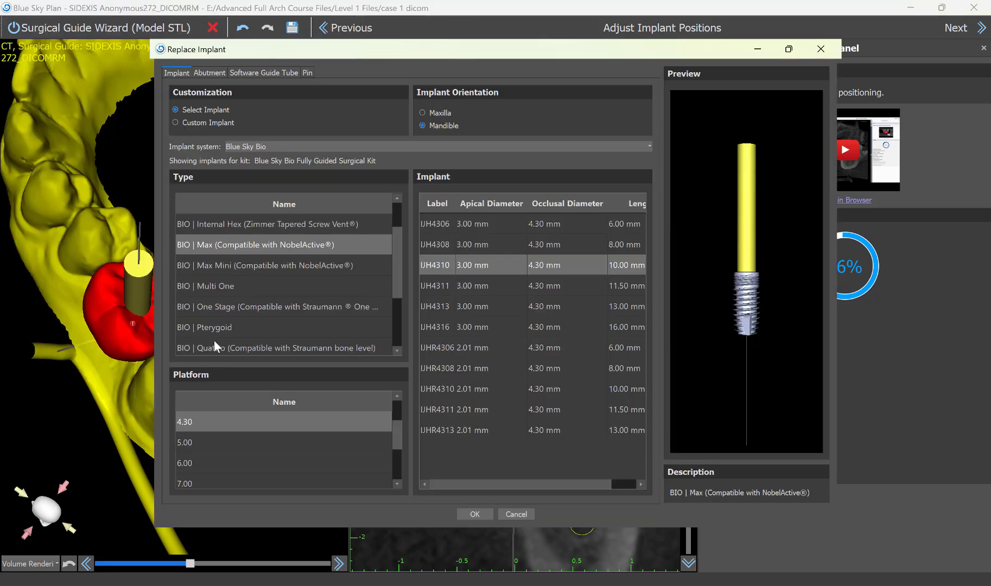
click(184, 443)
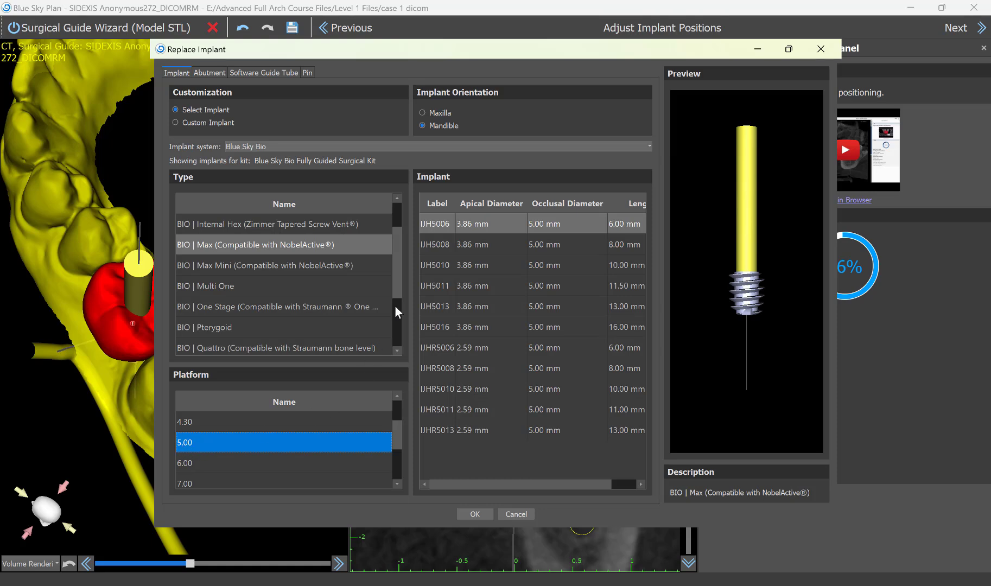
click(440, 265)
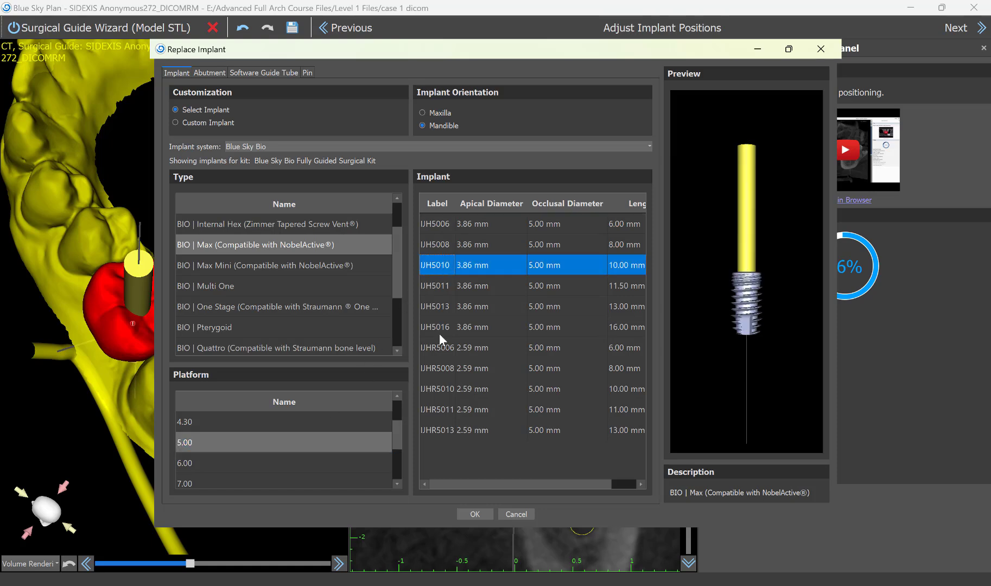
click(475, 514)
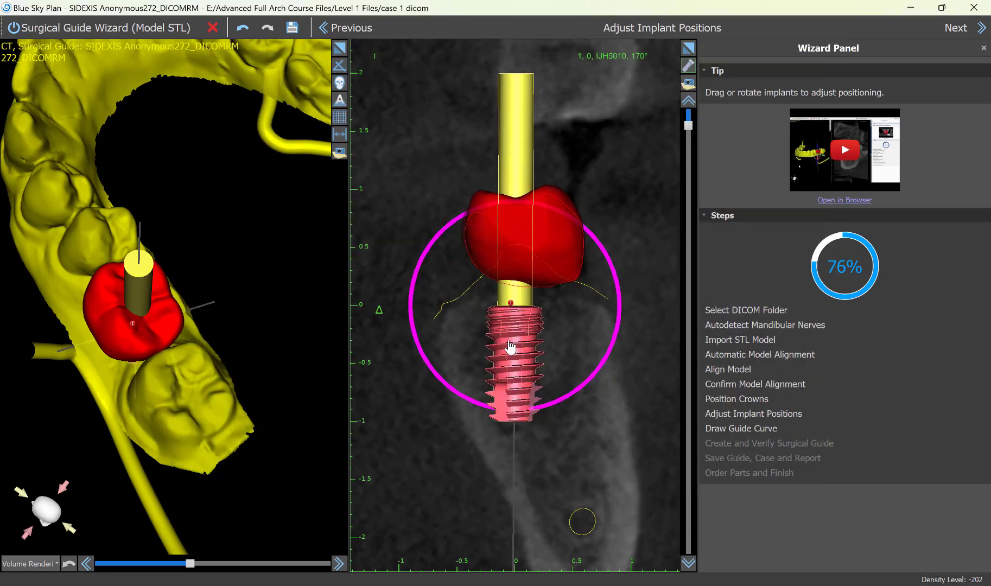
Check the IJH5010 implant in rotated cross-sections and the 3D view, and proceed to drawing the guide curve.
scroll(600, 347, up, 7)
scroll(609, 298, up, 2)
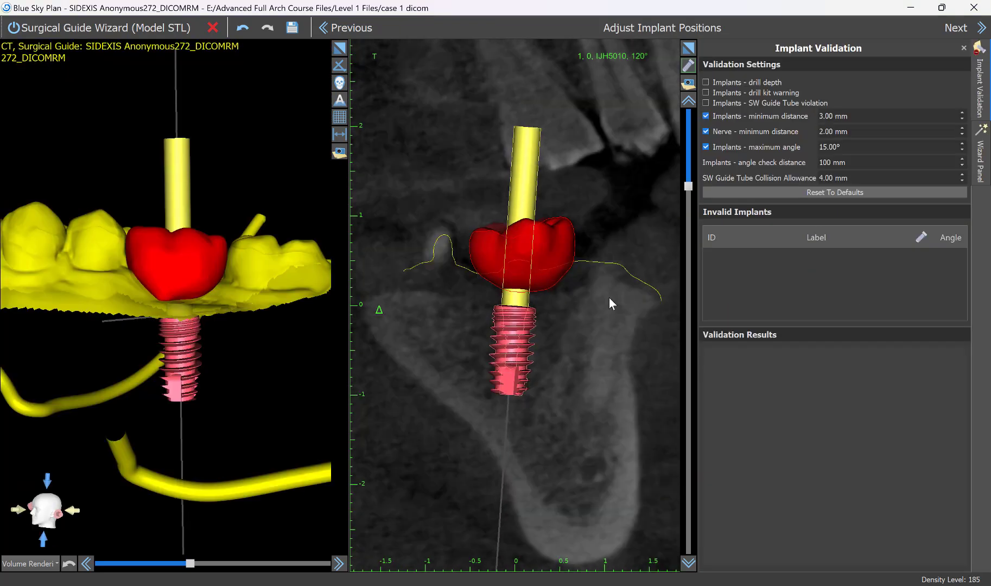
scroll(608, 296, down, 10)
drag(142, 163, 255, 239)
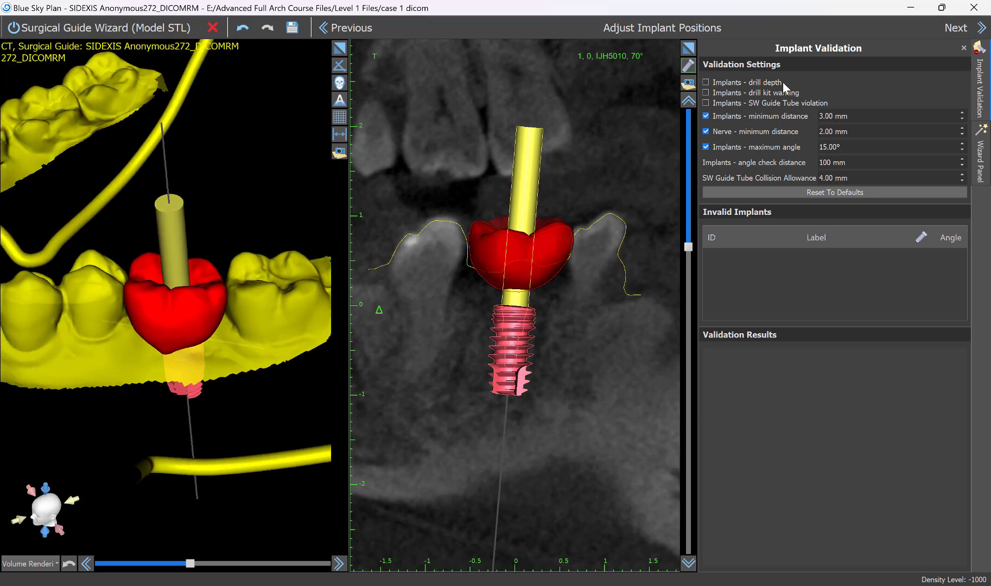
click(968, 30)
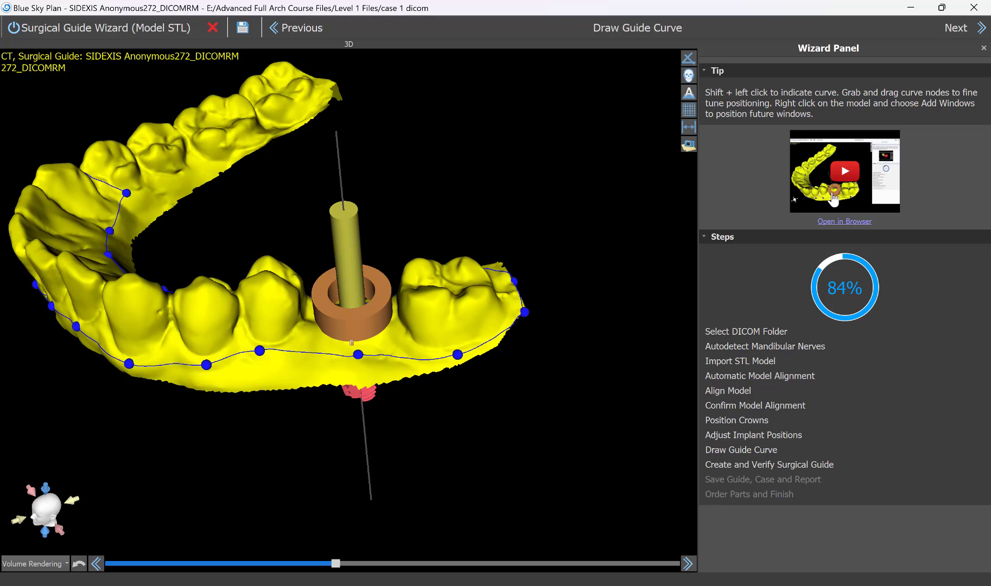
Move the guide curve nodes around the canine opposite the implant side closer to the teeth, both labially and lingually.
drag(557, 243, 476, 446)
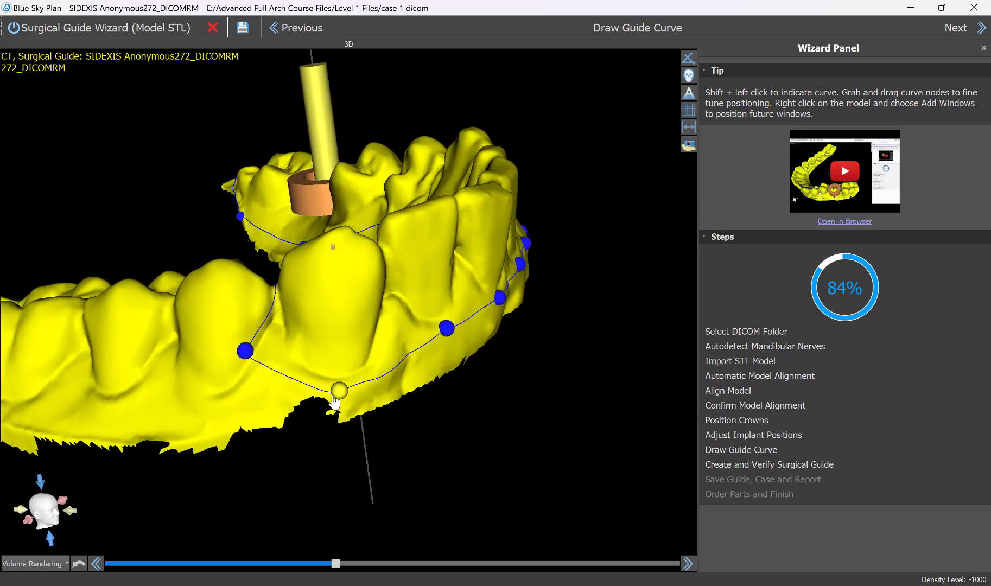
drag(338, 391, 358, 368)
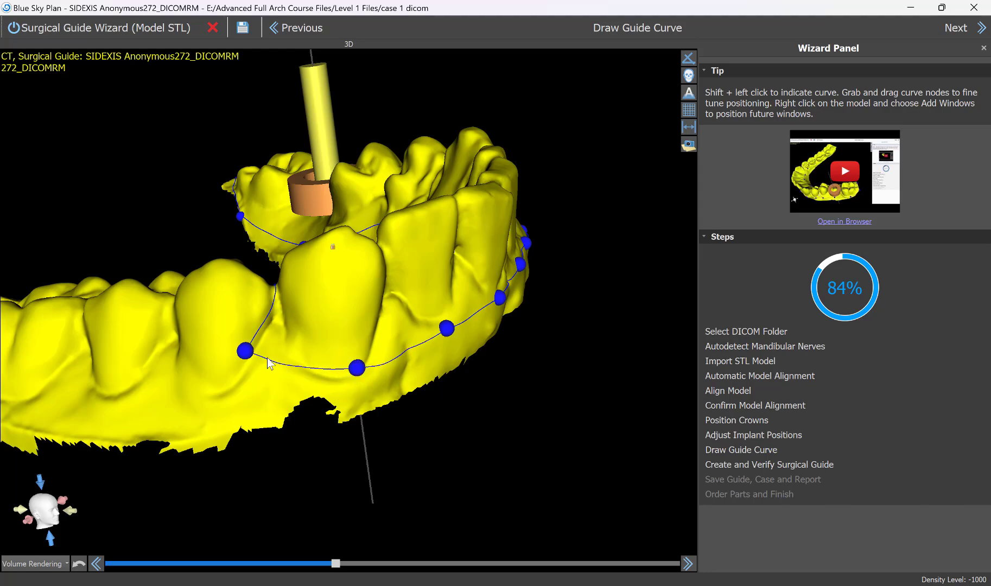
drag(246, 352, 422, 403)
drag(443, 304, 435, 279)
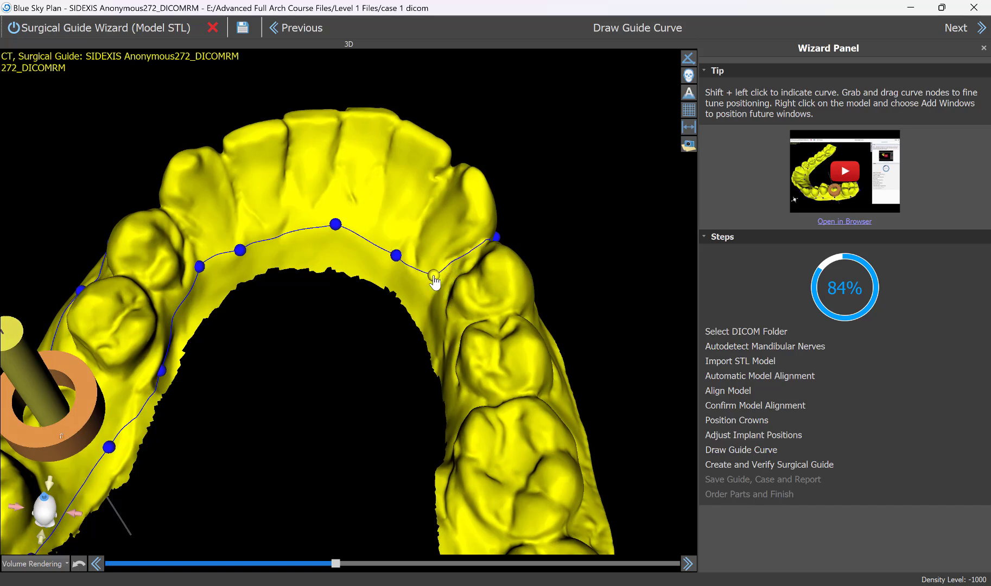
Pull the guide curve nodes on the lingual and distal sides of the last molar inward from the model's edge.
drag(315, 441, 316, 358)
drag(223, 409, 231, 386)
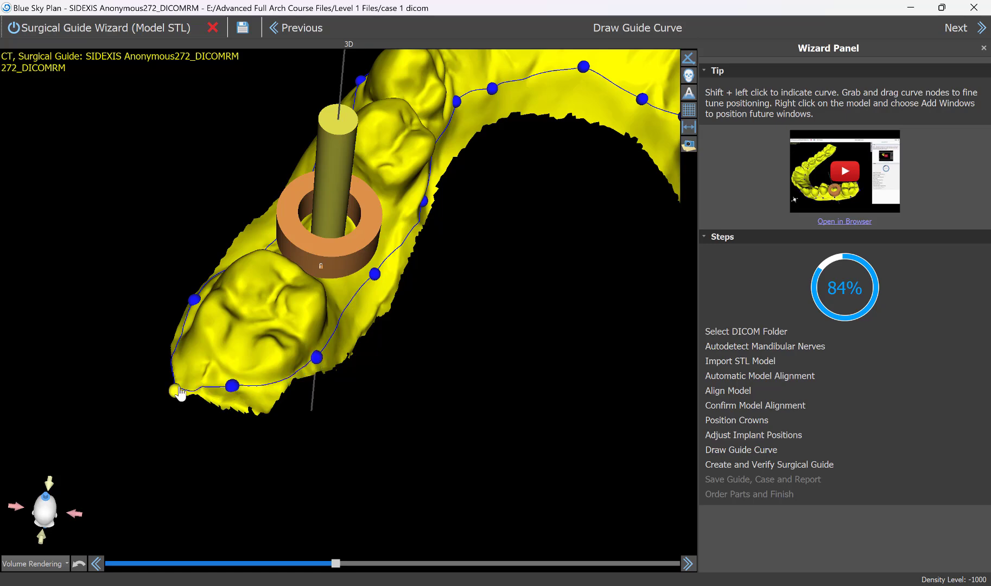
drag(333, 465, 377, 420)
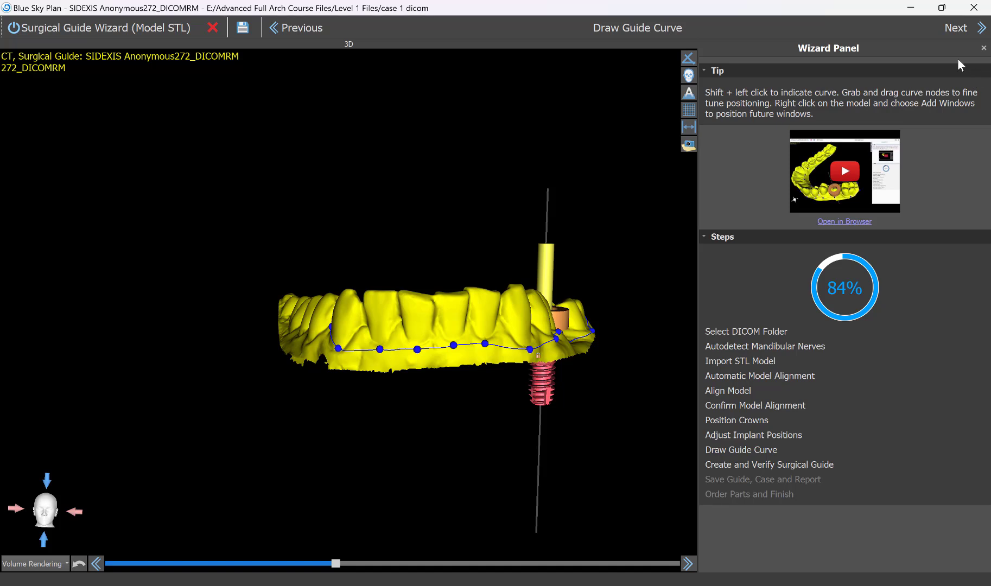
Add a window to the guide at the lateral incisor next to the canine opposite the implant side.
right_click(383, 301)
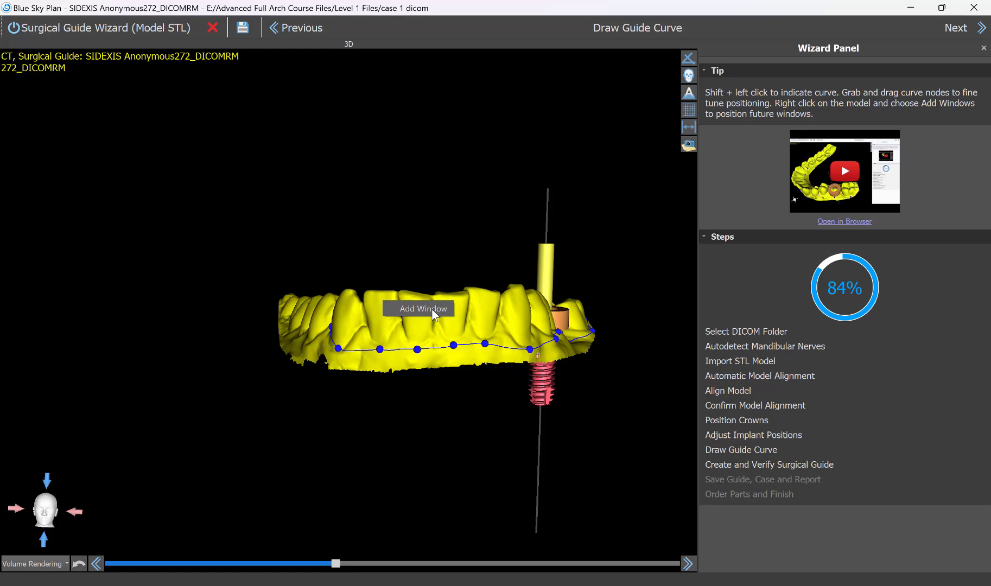
click(432, 309)
drag(335, 484, 484, 283)
click(379, 293)
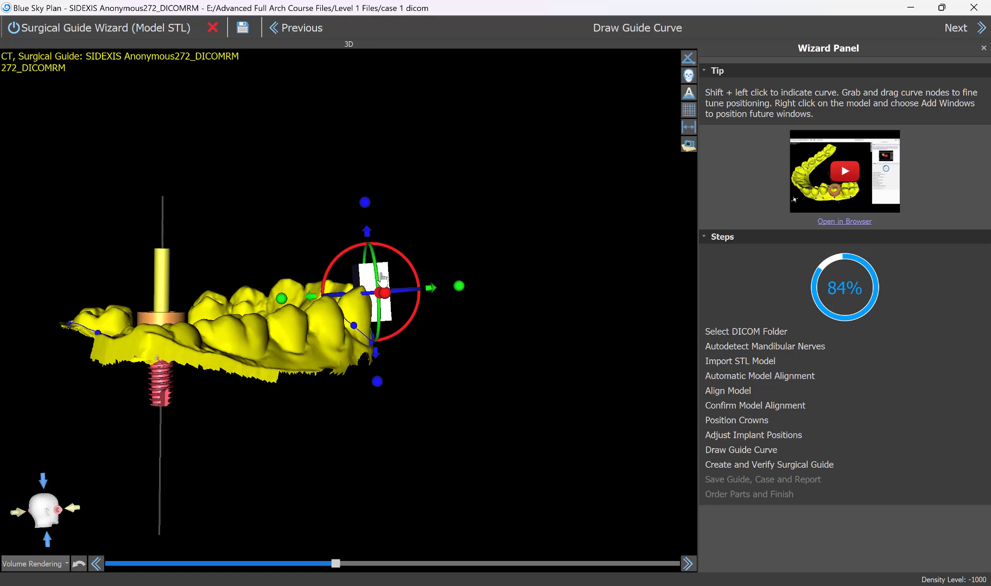
drag(418, 380, 450, 392)
scroll(450, 386, up, 5)
click(503, 429)
drag(503, 429, 433, 407)
click(384, 302)
Adjust the window's angle and height on the lateral incisor, and narrow it to roughly one tooth's width.
drag(414, 255, 439, 277)
drag(368, 220, 369, 192)
drag(558, 208, 500, 432)
mouse_move(443, 280)
drag(413, 444, 393, 537)
drag(632, 332, 595, 334)
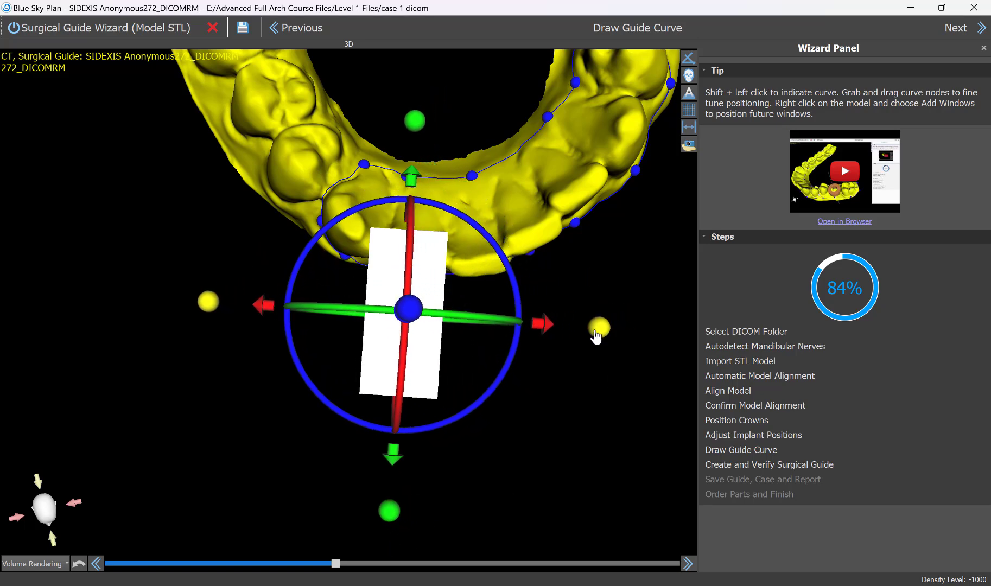
Shift the window lingually so it crosses the lateral incisor, and fine-tune its position.
drag(460, 499, 692, 109)
drag(481, 444, 411, 491)
click(401, 274)
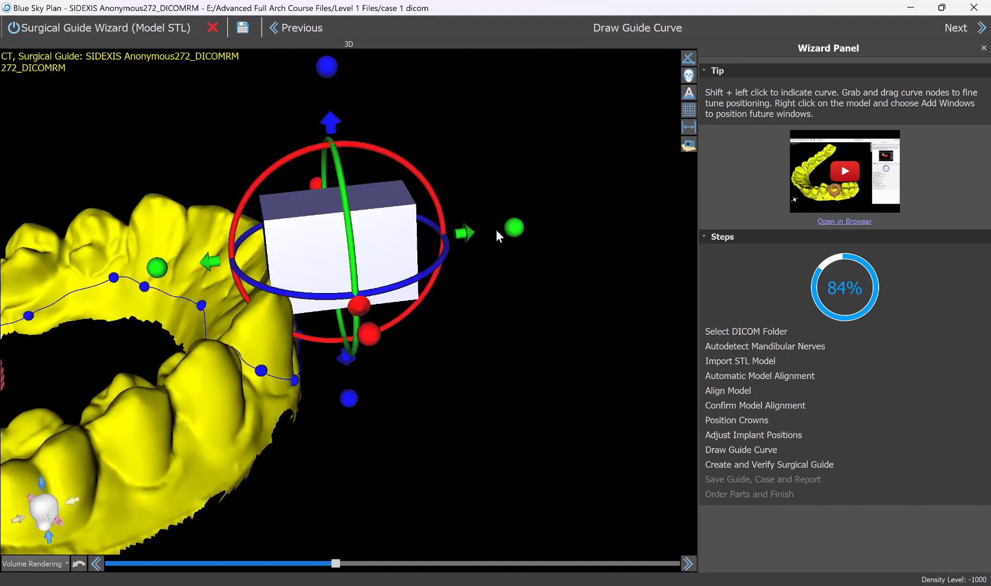
drag(465, 232, 420, 250)
drag(446, 398, 453, 308)
click(395, 234)
click(395, 234)
drag(398, 244, 398, 248)
Raise the window until only its lower end overlaps the incisal edge of the lateral incisor.
drag(485, 287, 274, 243)
drag(459, 197, 338, 455)
click(338, 455)
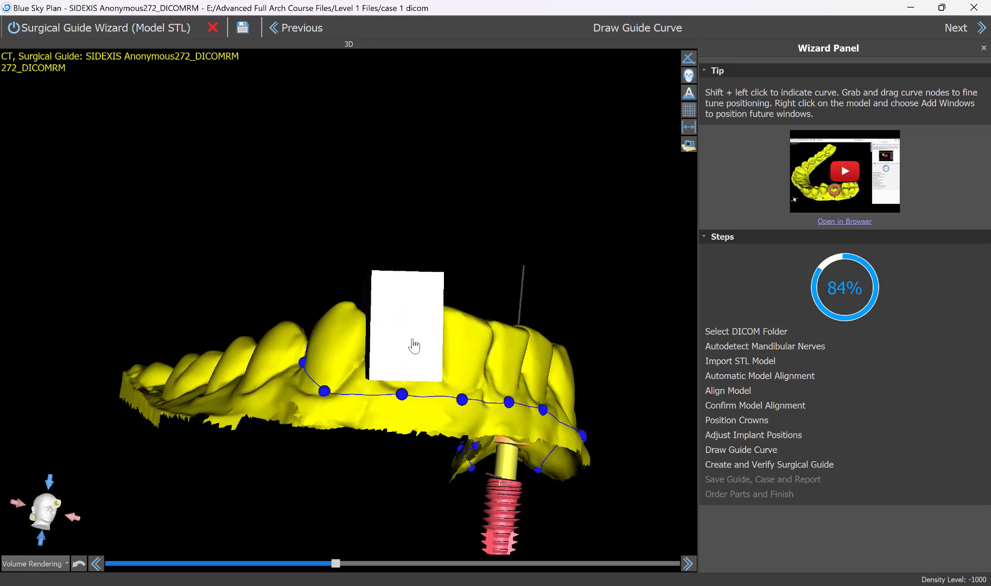
click(421, 383)
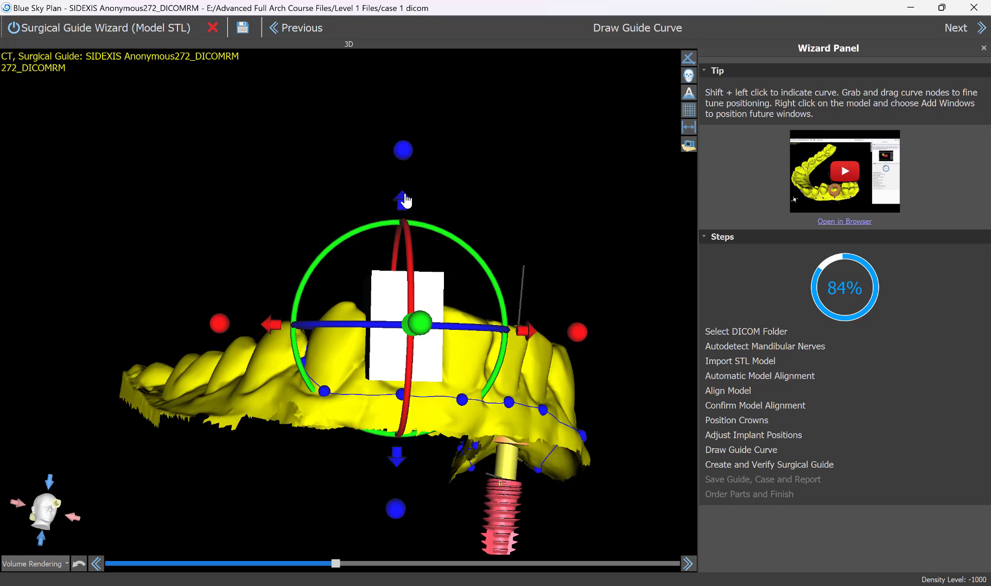
drag(403, 205, 413, 153)
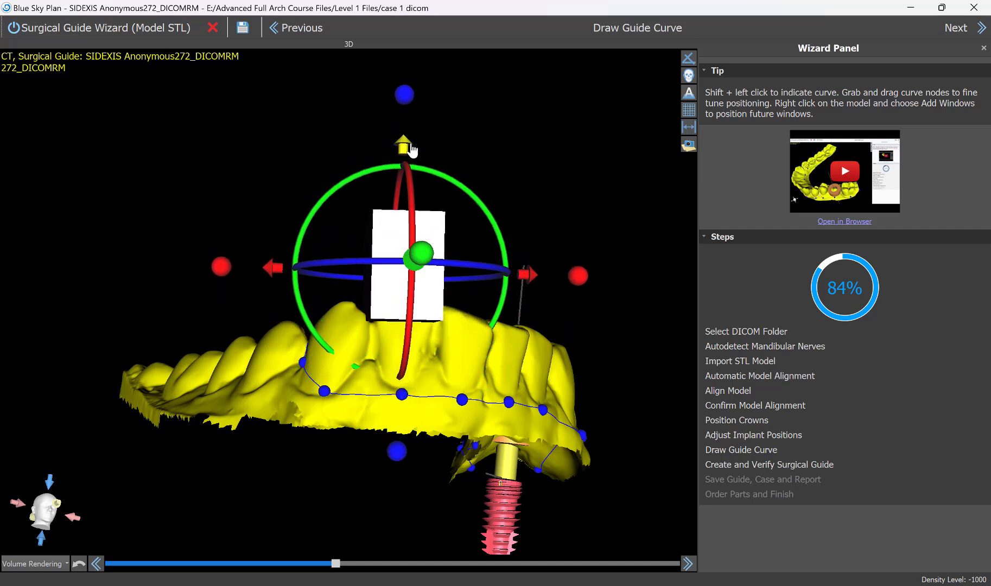
drag(178, 196, 454, 326)
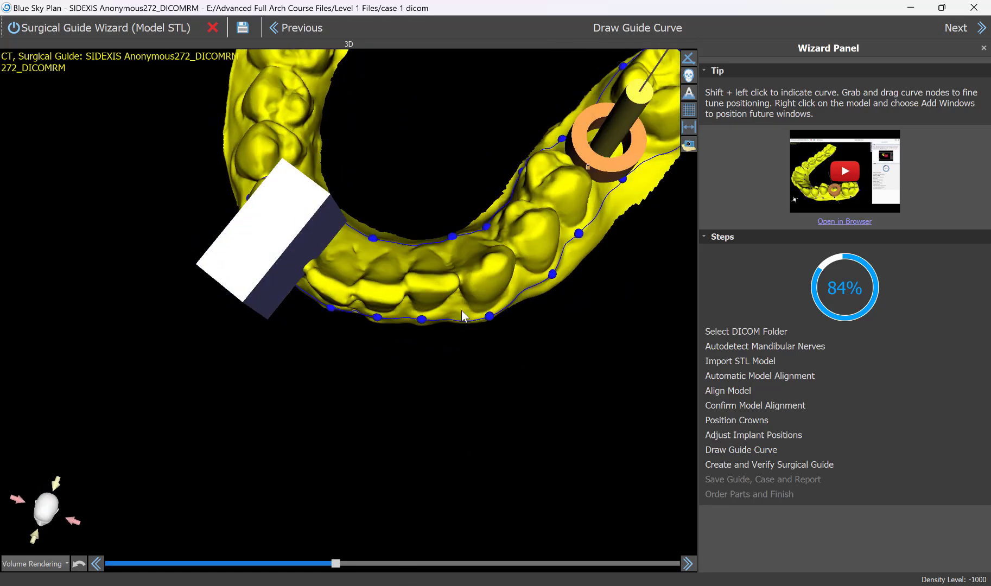
Add a second window beside the canine on the implant side and make it narrower.
right_click(445, 279)
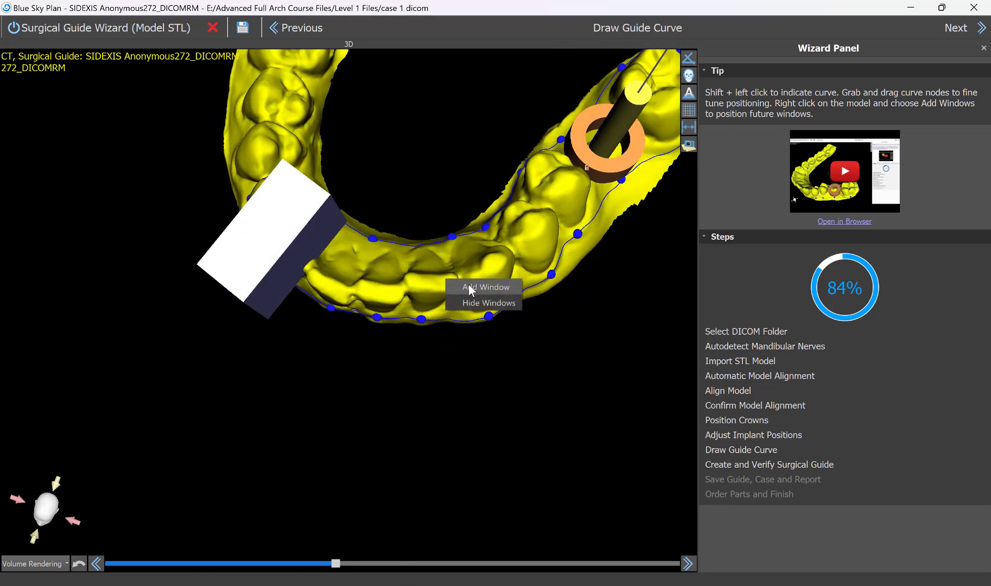
click(468, 284)
drag(462, 418, 469, 491)
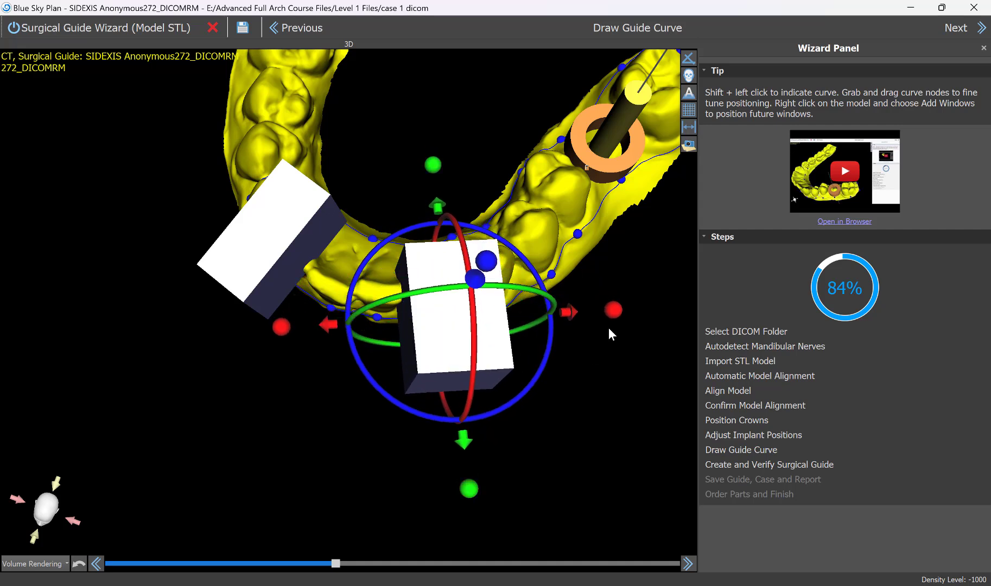
drag(614, 309, 575, 321)
drag(418, 397, 393, 225)
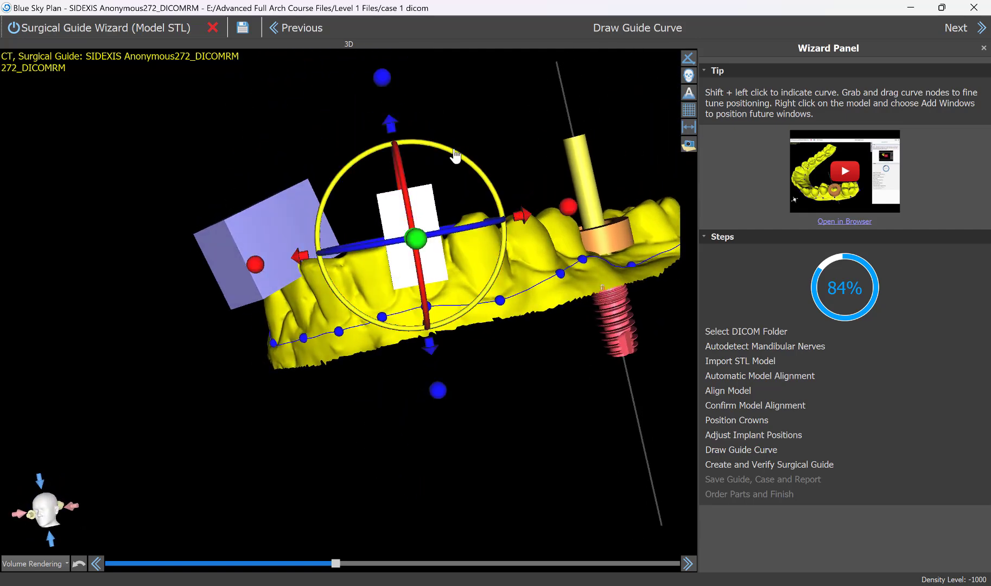
Tilt the second window to match the tooth, raise it to the incisal edge and centre it over the incisor.
drag(450, 154, 441, 146)
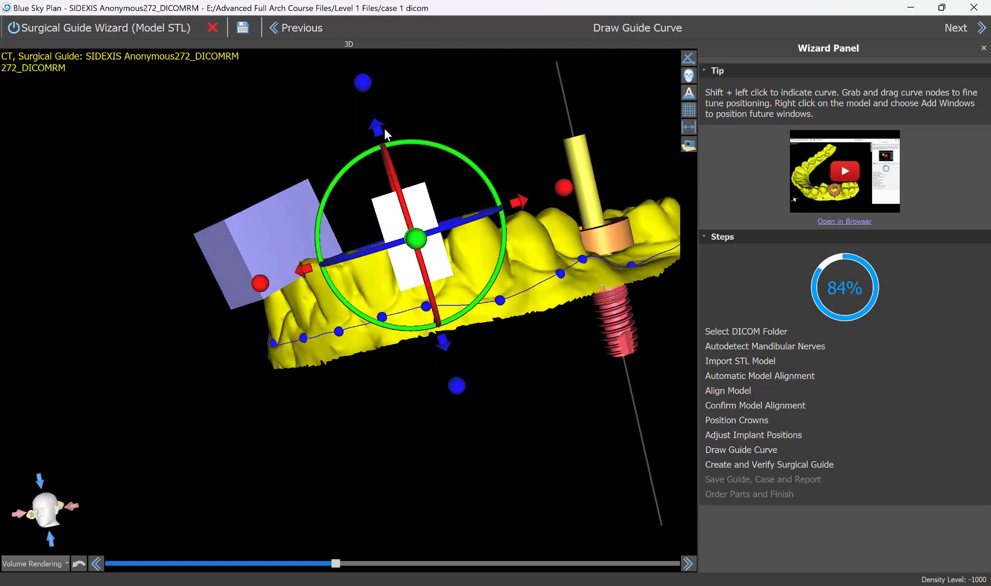
drag(378, 132, 365, 92)
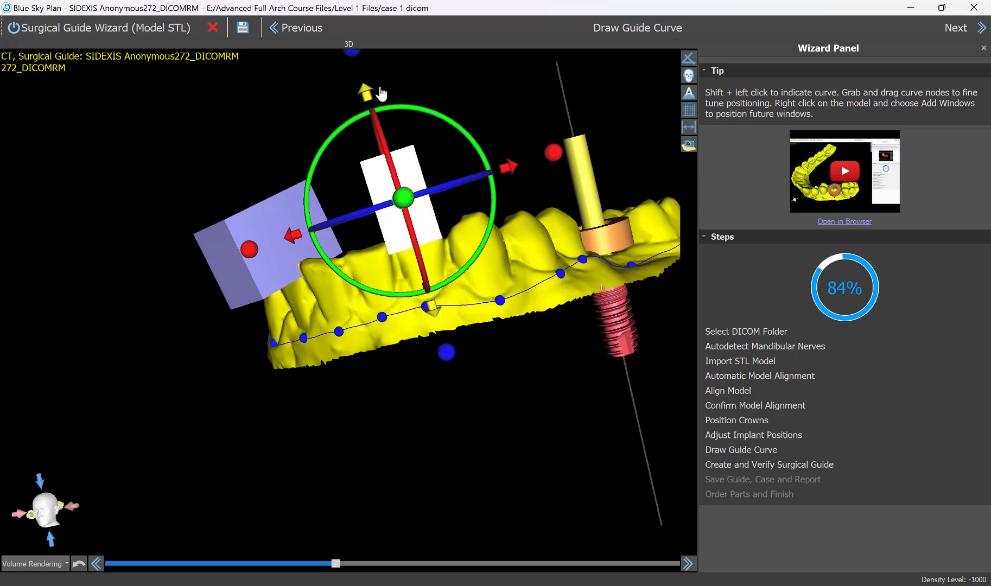
drag(513, 171, 533, 164)
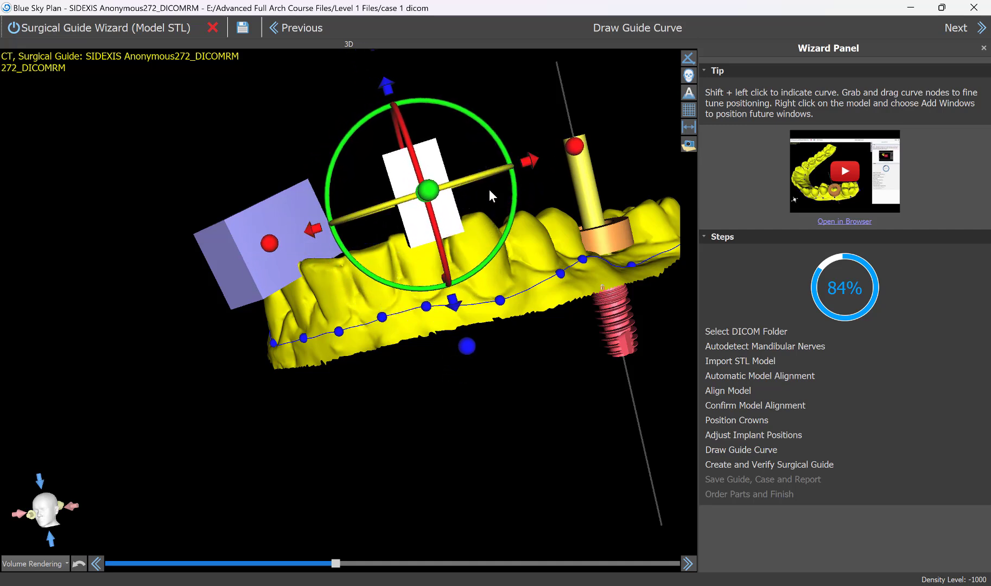
drag(457, 310, 459, 323)
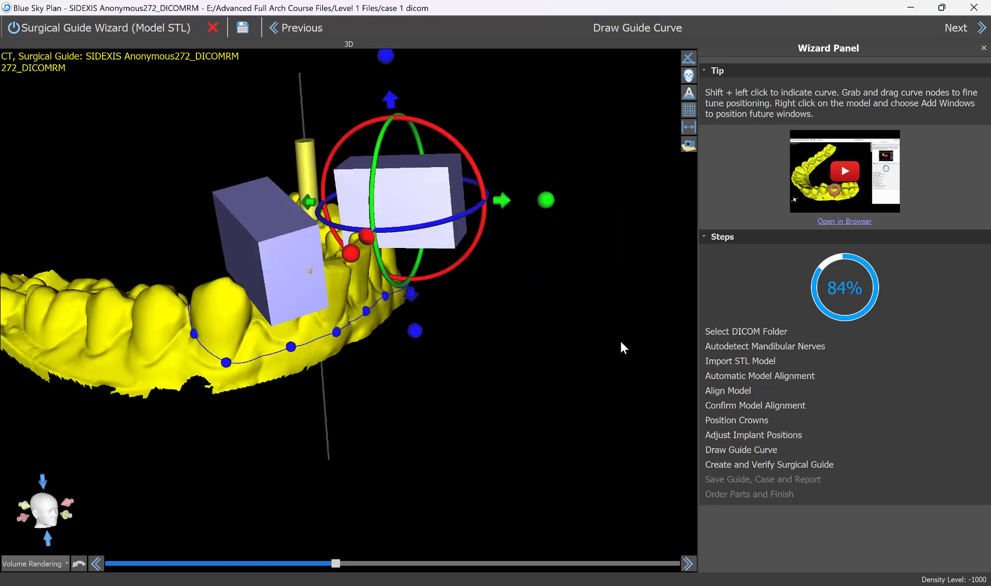
Move the second window lingually so it reaches further across the incisor on the implant side.
drag(620, 341, 432, 470)
middle_drag(432, 380, 452, 472)
drag(452, 472, 484, 426)
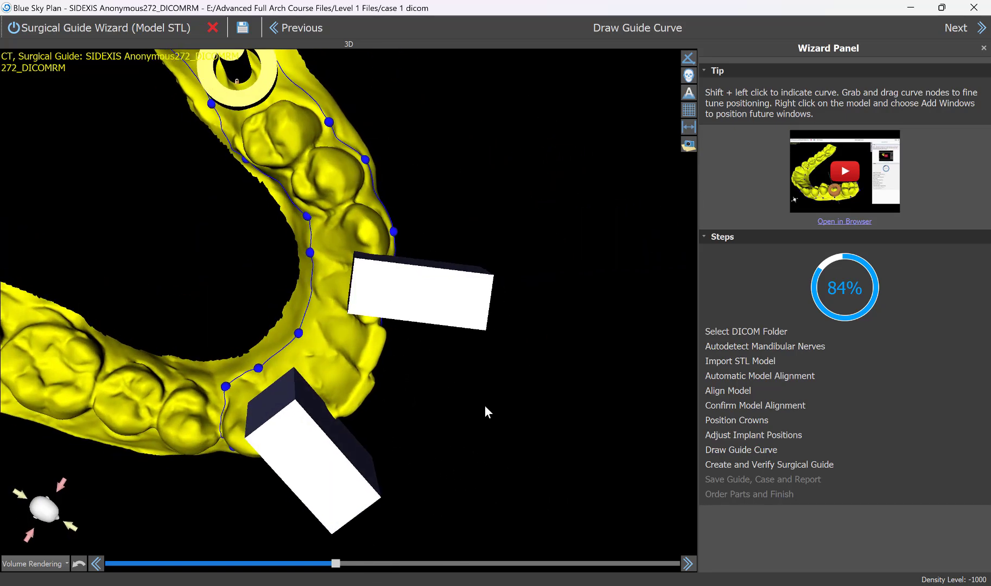
click(471, 308)
drag(522, 307, 500, 302)
Accept the guide curve and windows, and generate the surgical guide.
drag(517, 431, 679, 486)
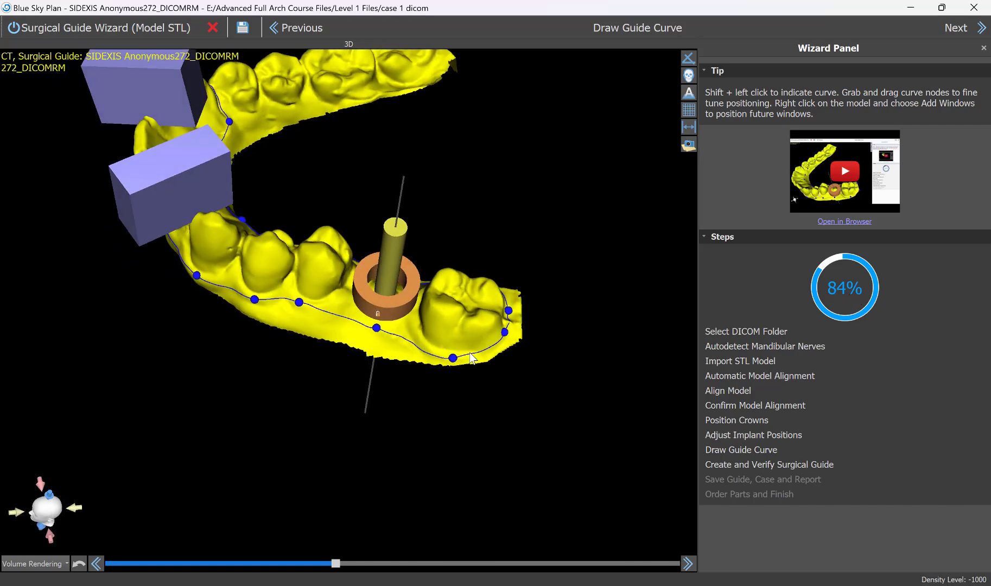
click(981, 29)
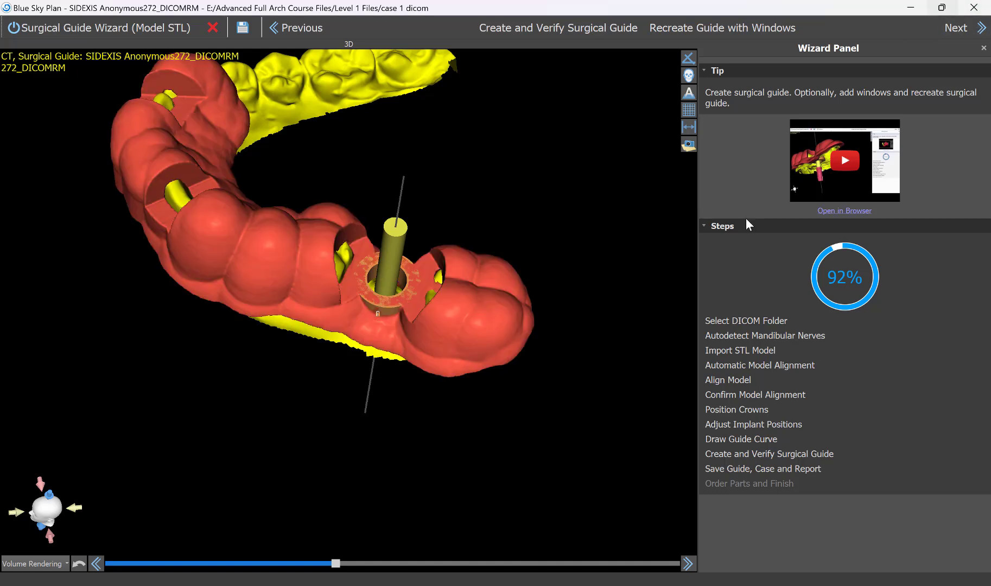
Examine the generated guide from all sides, including the anterior windows, the guide tube opening and the coverage of the last molar.
drag(586, 360, 526, 461)
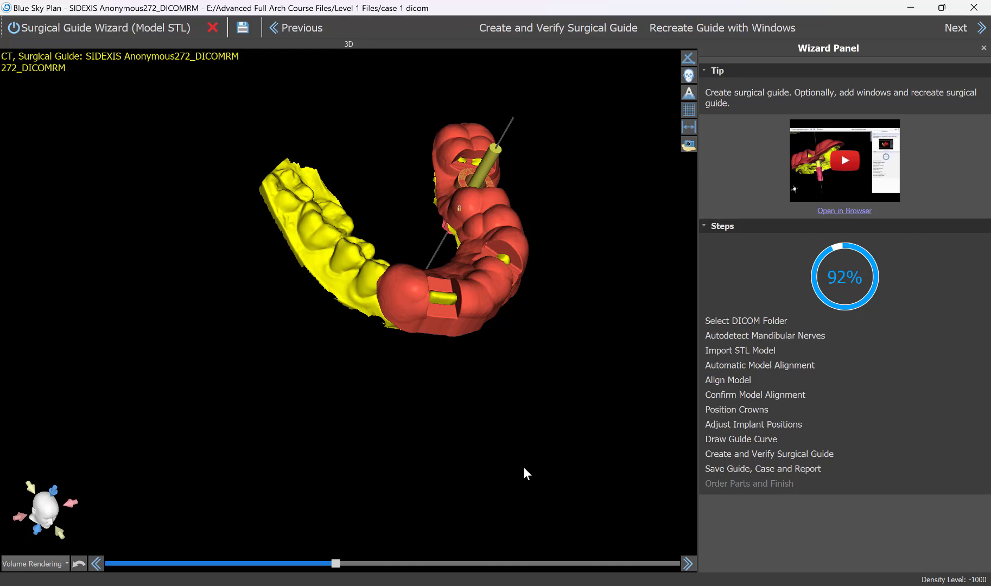
drag(524, 470, 401, 390)
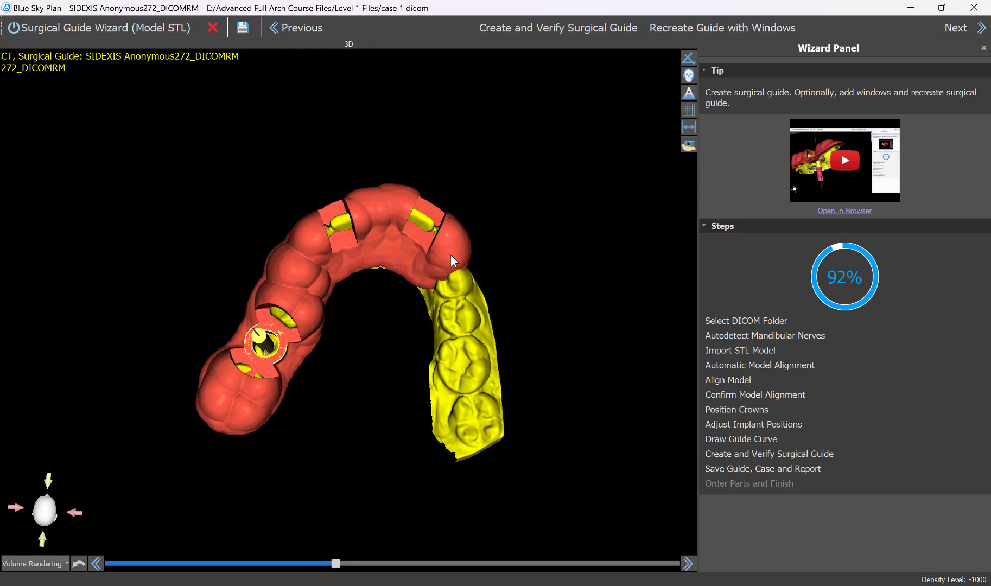
drag(365, 485, 596, 387)
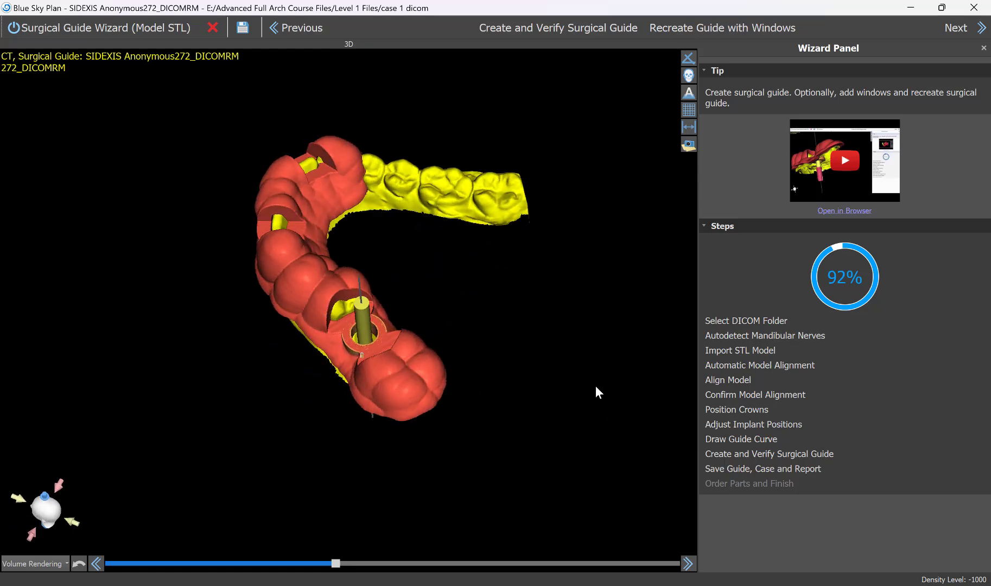
drag(358, 495, 437, 411)
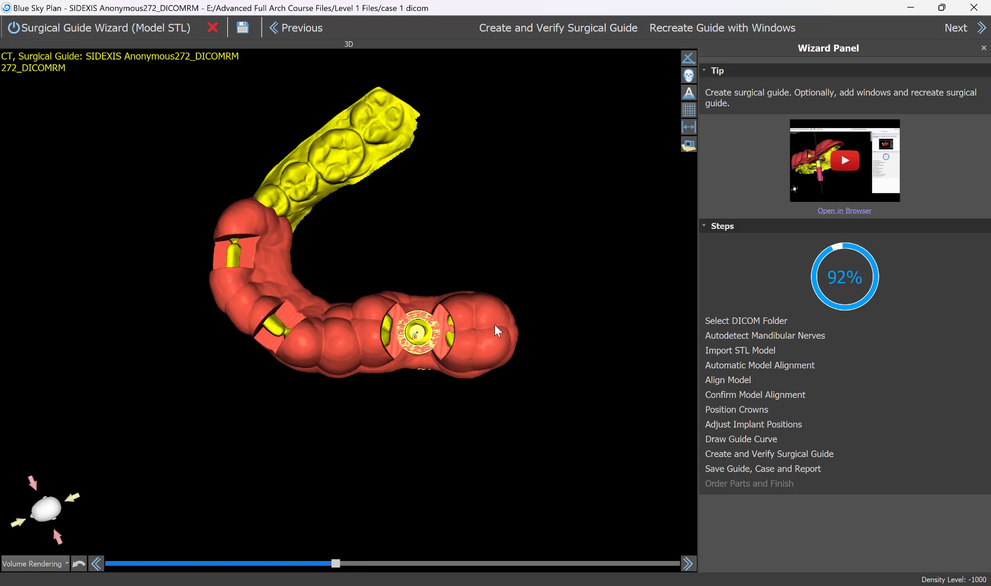
drag(476, 469, 353, 318)
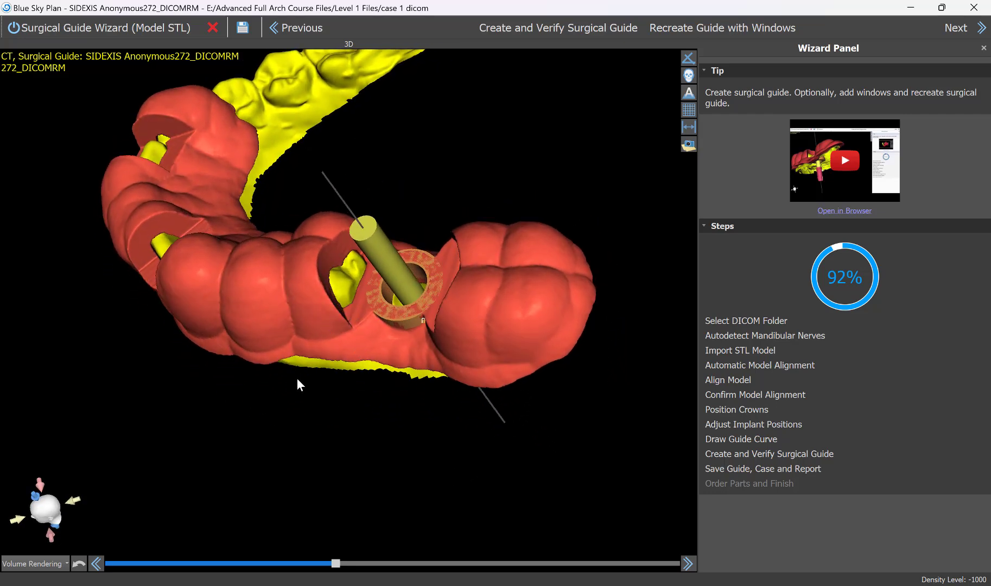
drag(332, 423, 548, 261)
drag(581, 436, 507, 431)
middle_drag(507, 431, 418, 409)
scroll(407, 388, up, 5)
drag(404, 384, 405, 464)
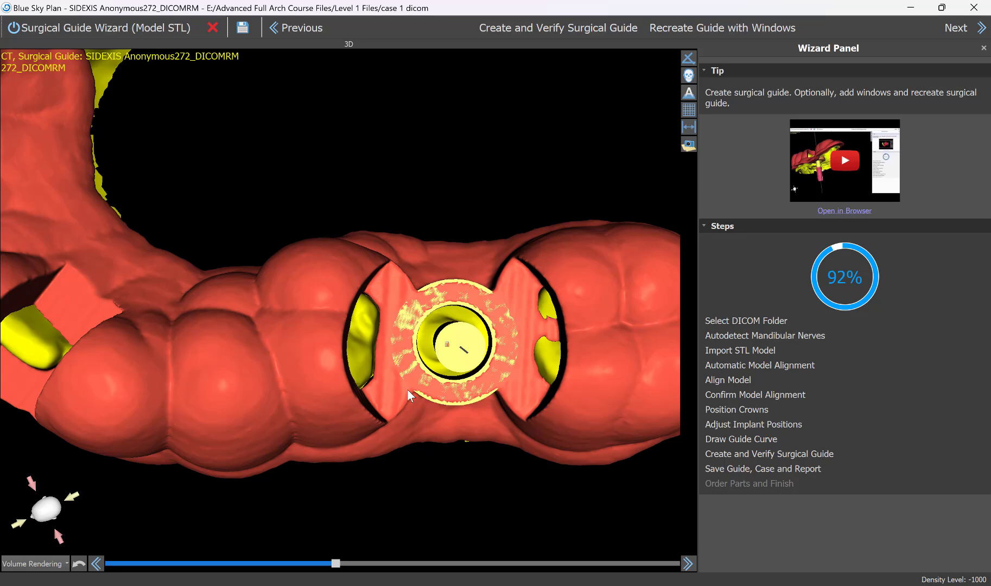
drag(553, 393, 353, 420)
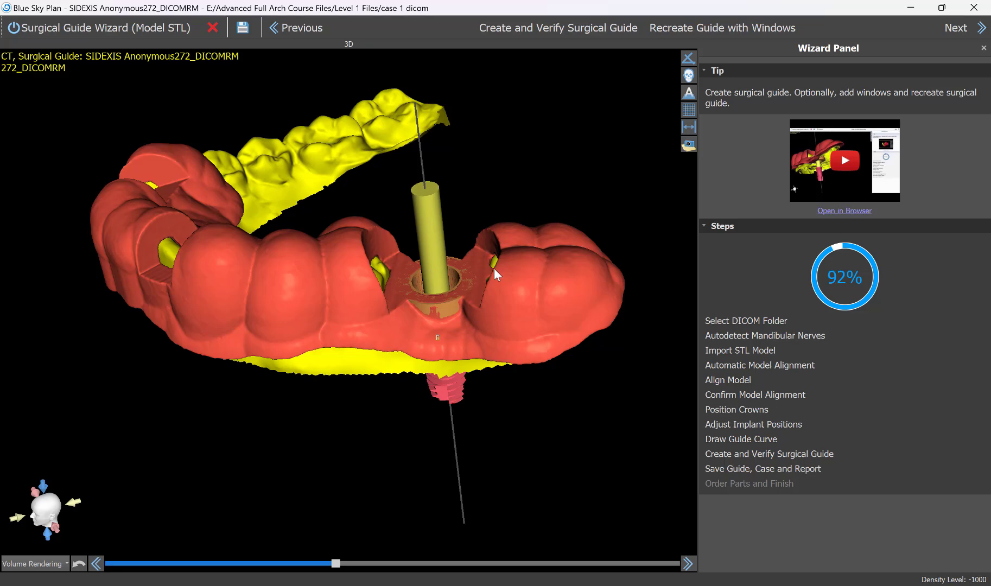
drag(369, 359, 302, 435)
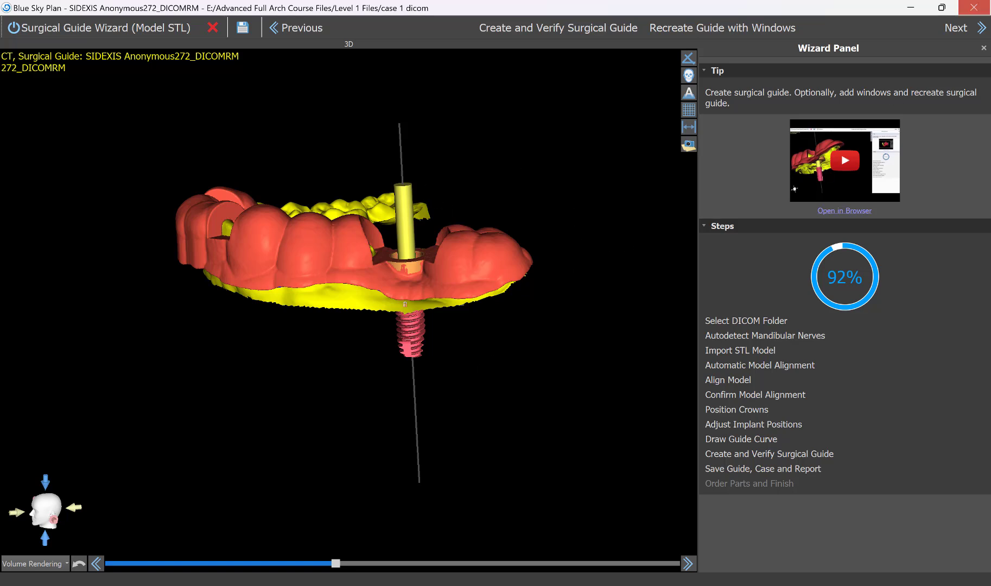
Save the guide and case to the Downloads folder, and decline completing the Case Approval form.
click(975, 29)
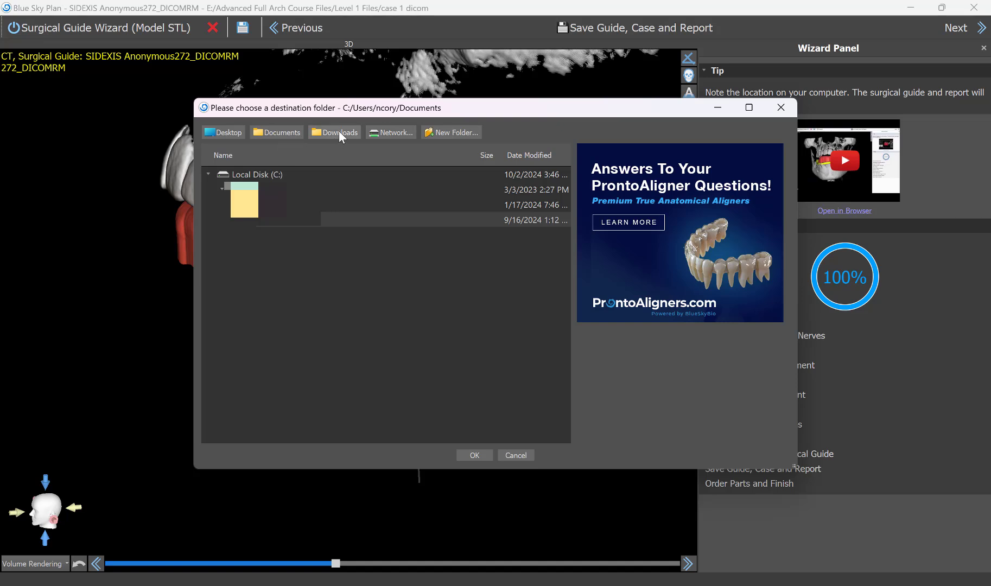
click(340, 133)
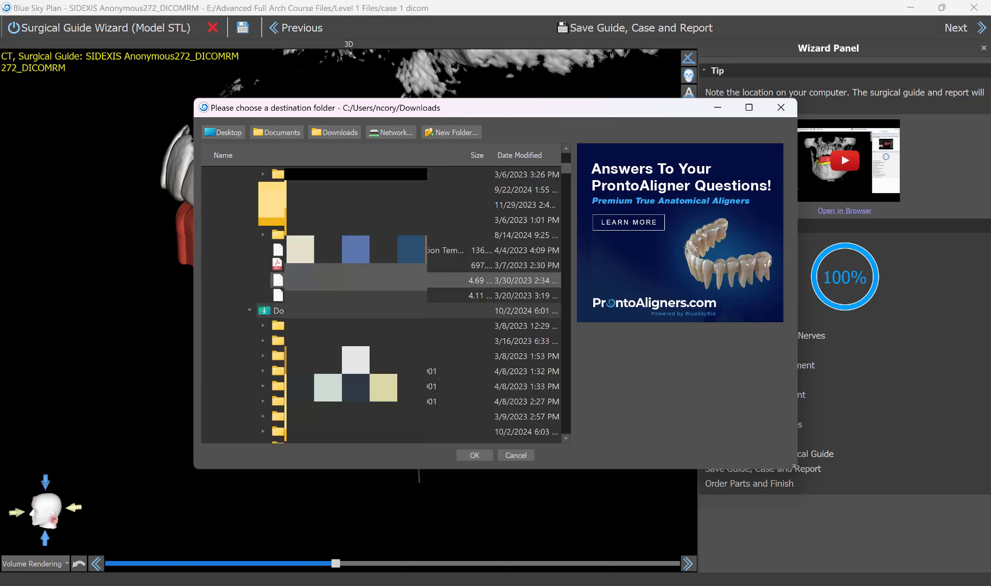
click(476, 455)
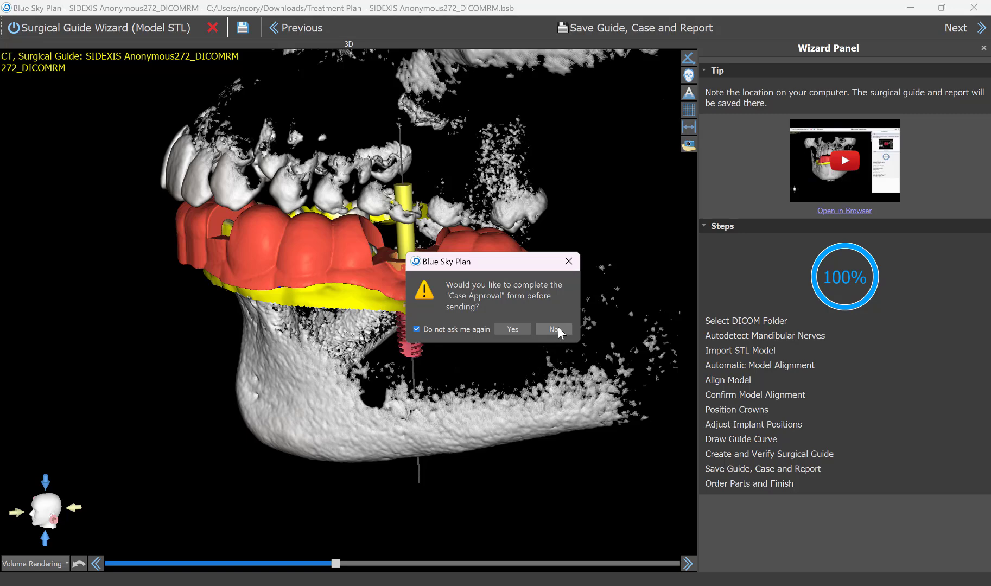
click(559, 327)
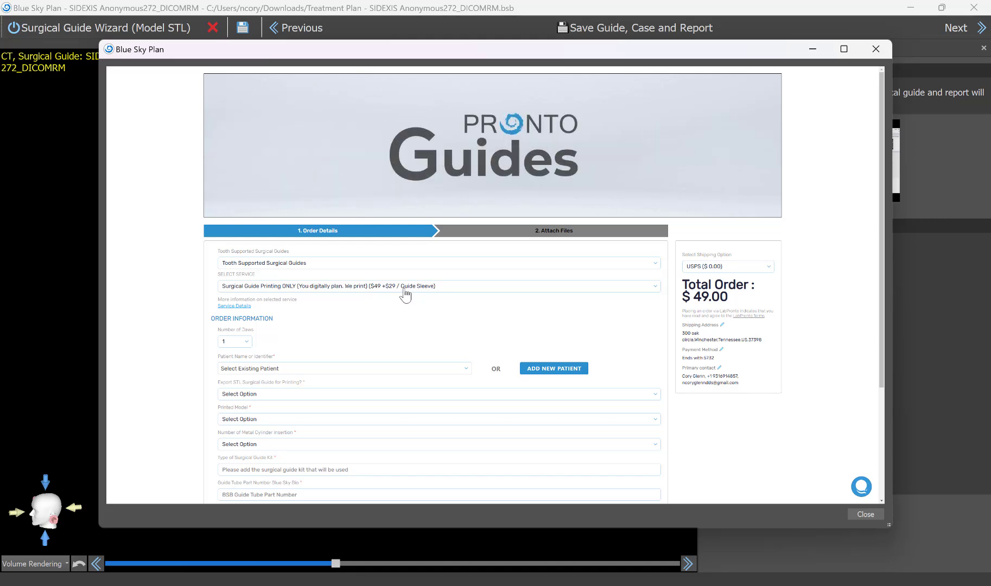
Close the LabPronto guide order form and agree to delete the order.
drag(506, 50, 520, 75)
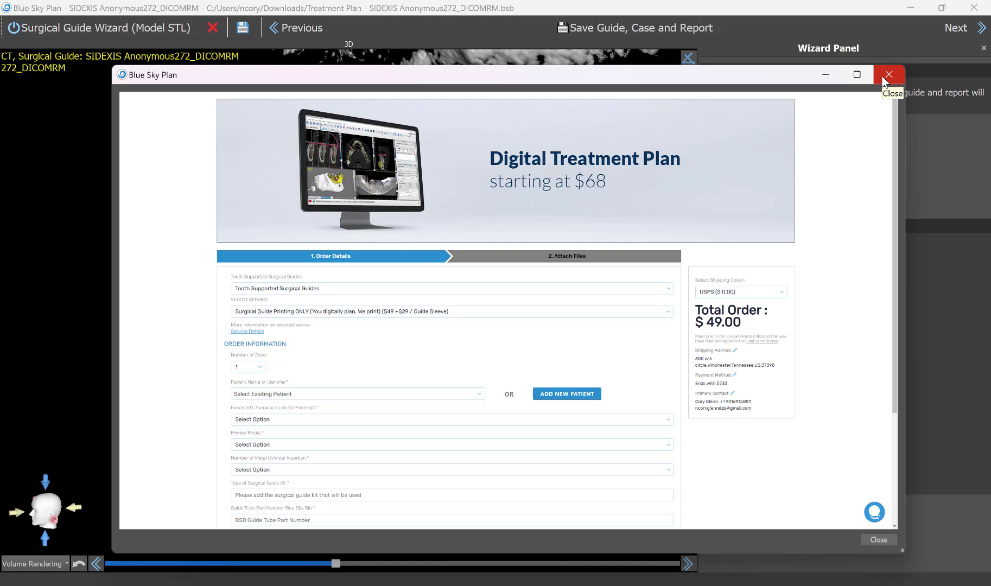
click(886, 541)
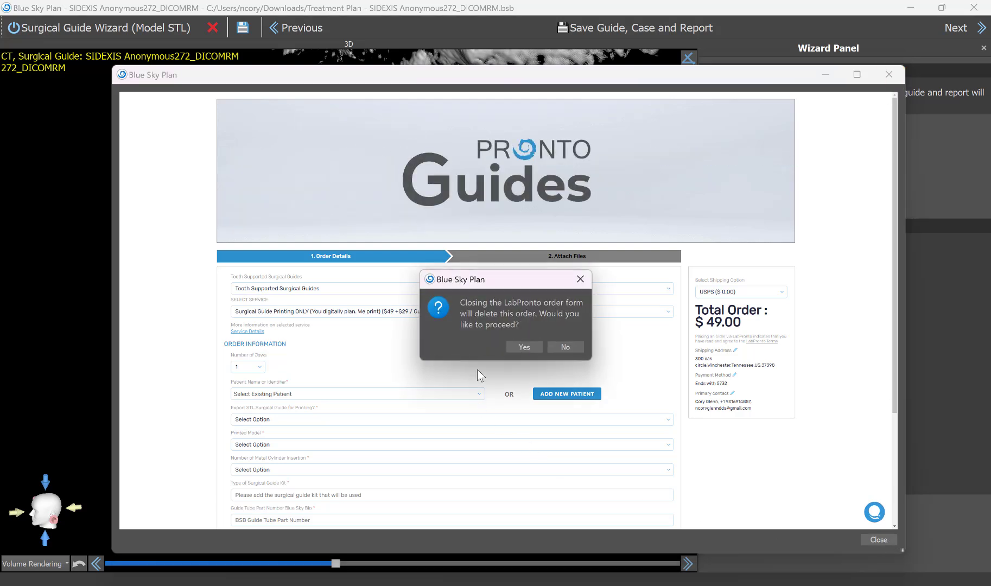
click(527, 345)
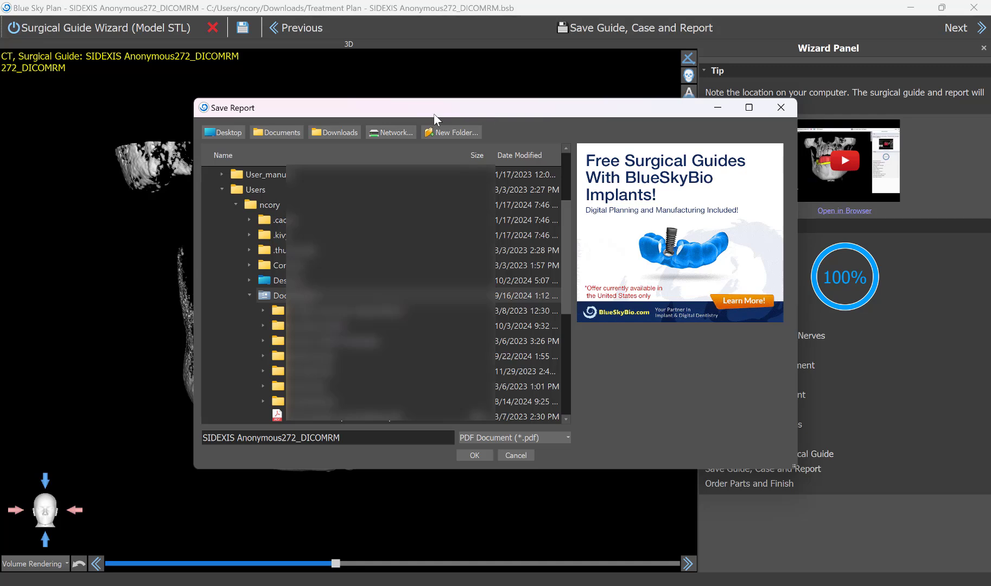
Save the report as the PDF SIDEXIS Anonymous272_DICOMRM in the Downloads folder.
click(340, 131)
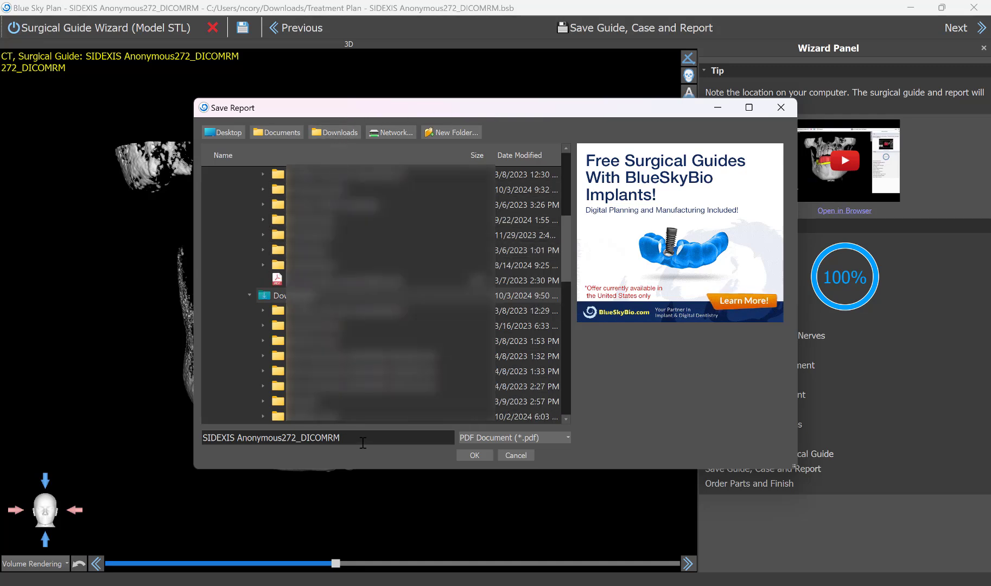
click(480, 454)
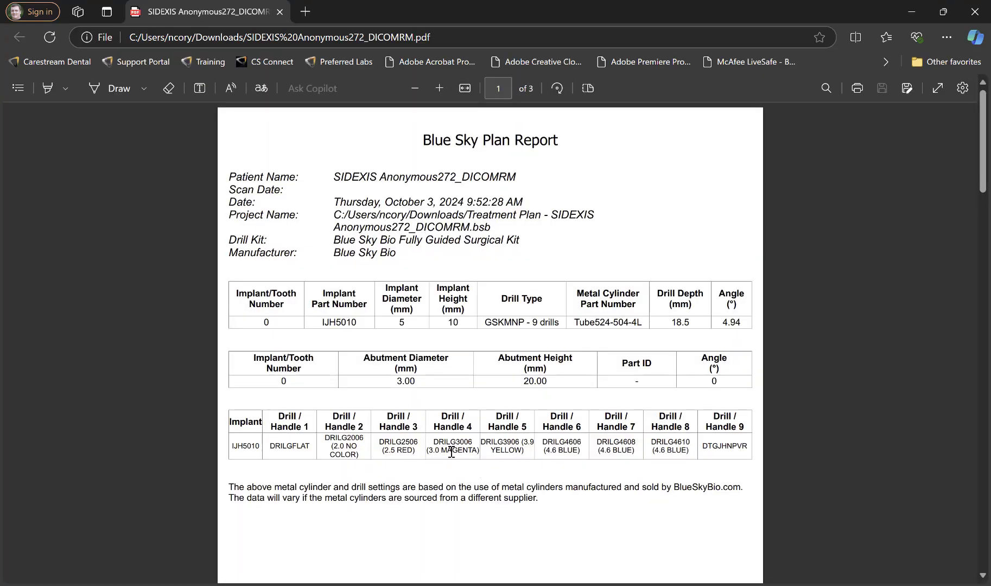
Review the planning report's implant, drill and image pages, and close the report.
scroll(463, 365, down, 1)
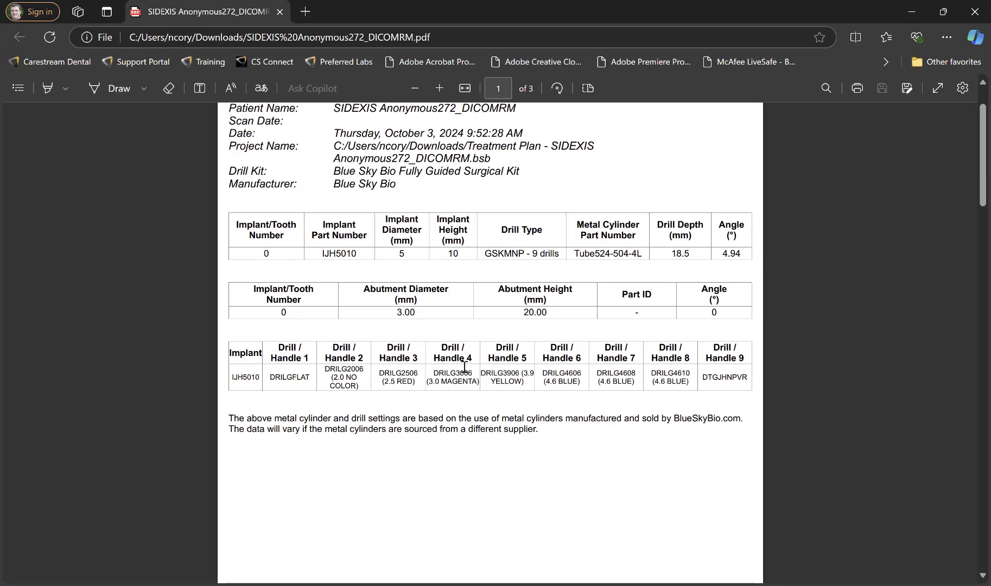
scroll(512, 334, down, 9)
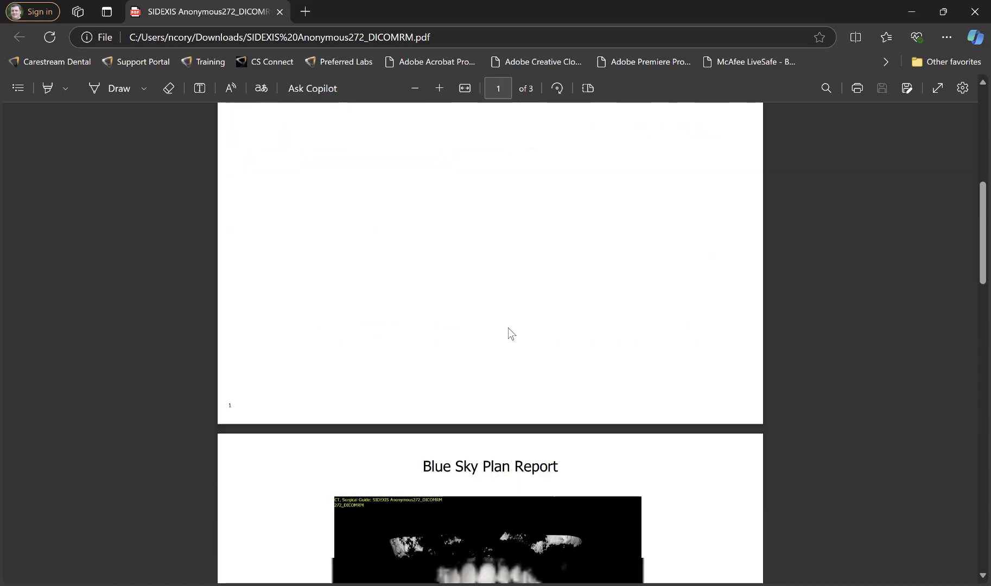
scroll(510, 329, up, 7)
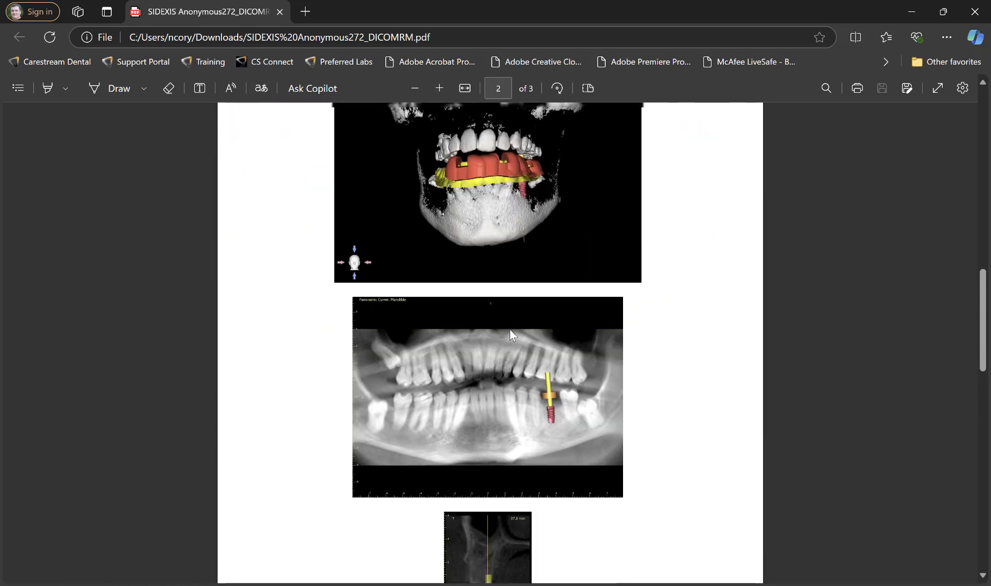
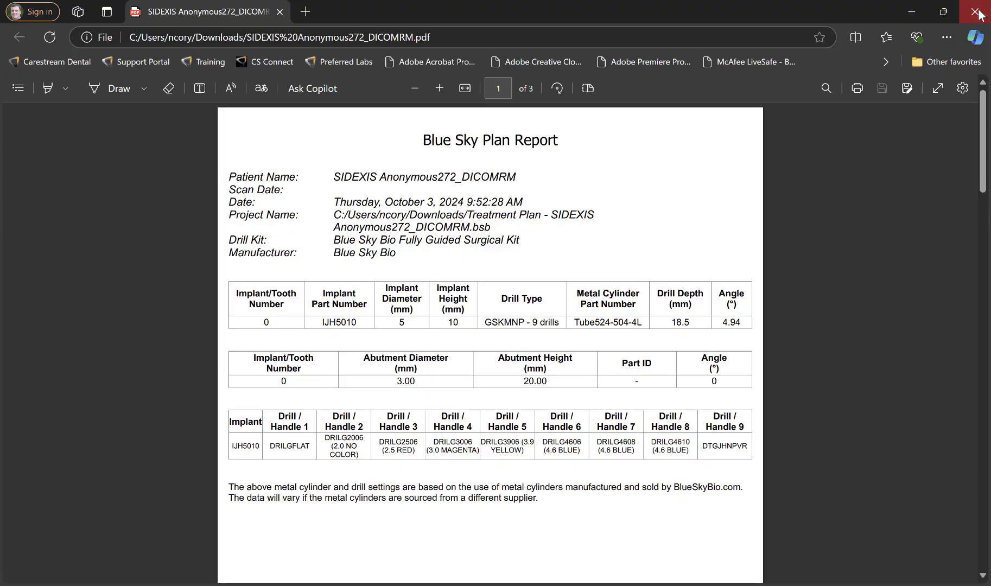
click(978, 11)
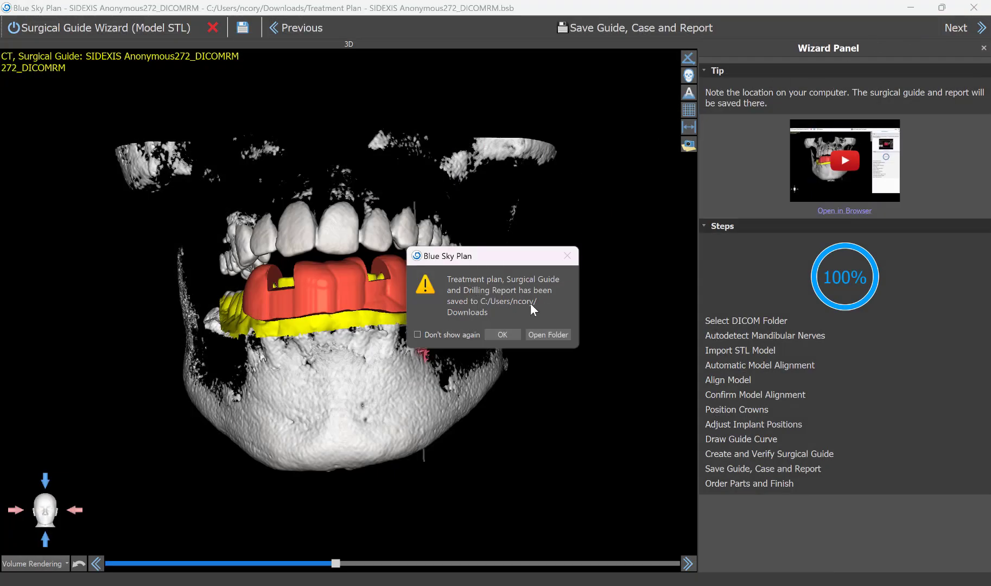
Dismiss the save notice, advance to Order Parts and Finish, and close the surgical guide wizard.
click(507, 335)
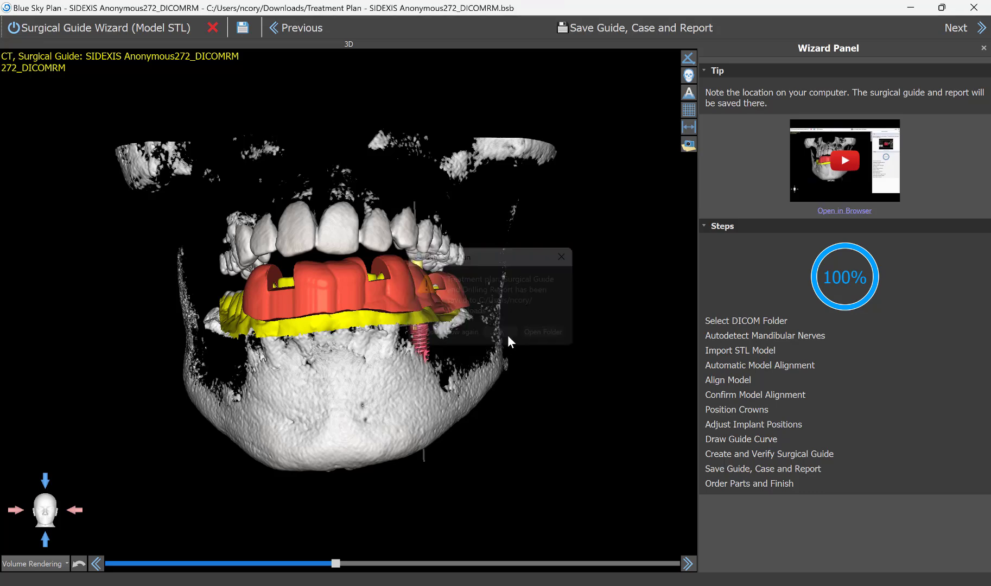
click(981, 30)
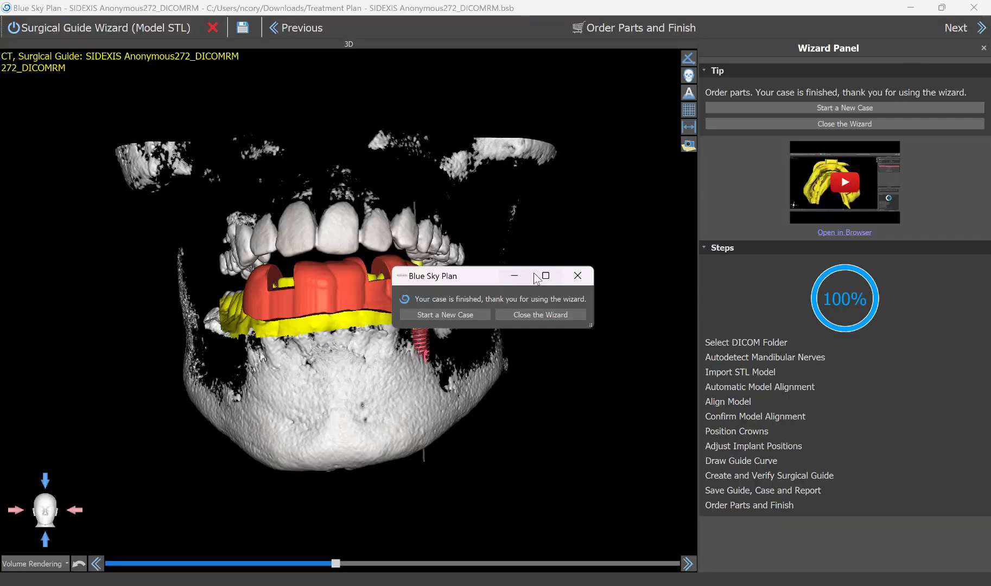
click(548, 315)
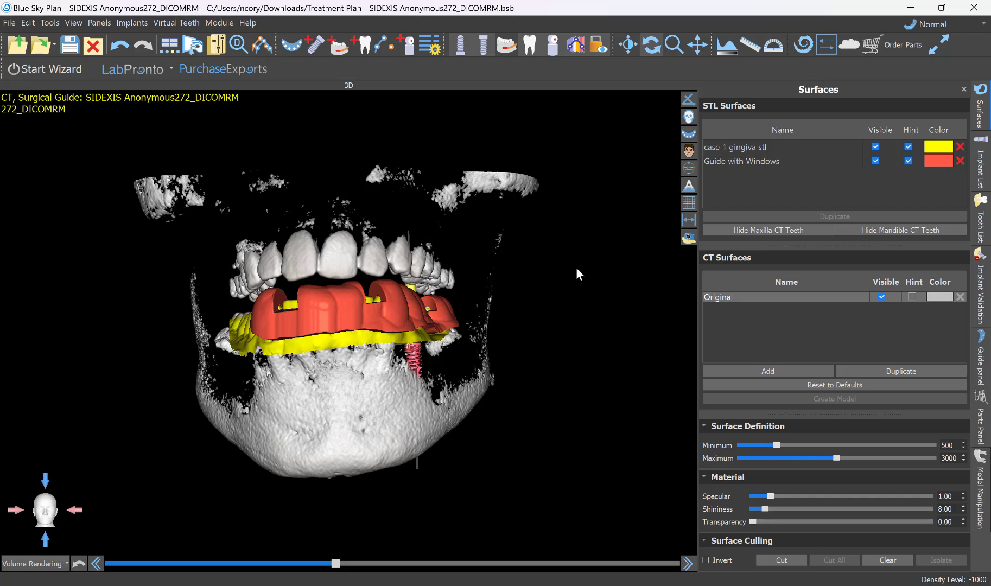
drag(542, 294, 505, 295)
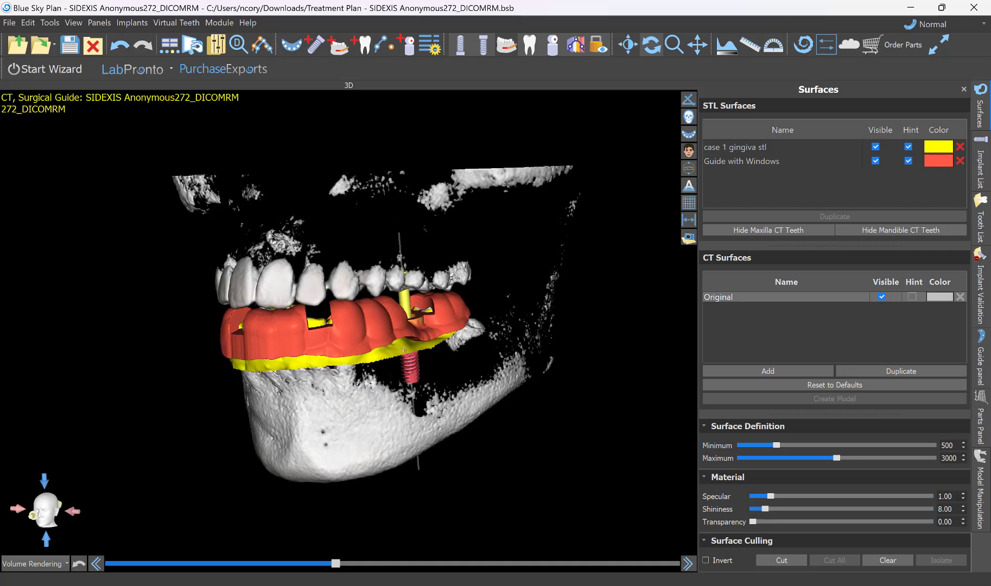
Open the Surgical Guide STL from the Downloads folder in Meshmixer and inspect its windows and tube opening.
key(super+e)
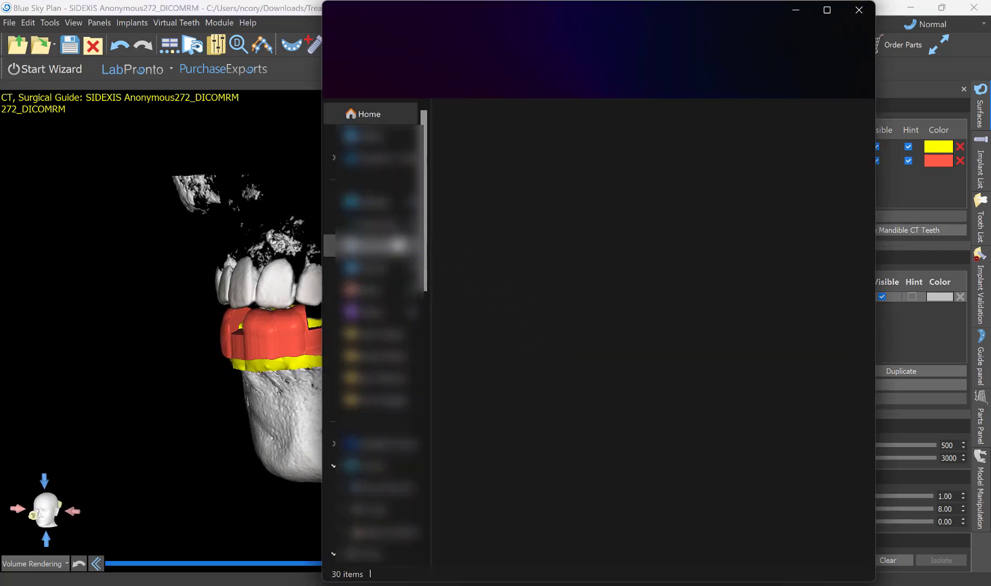
click(395, 226)
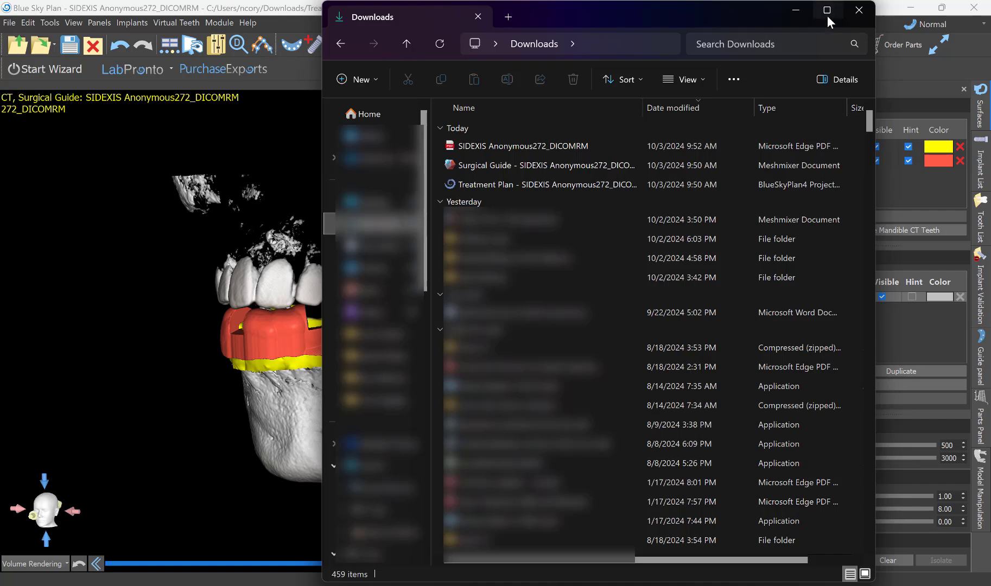
click(827, 10)
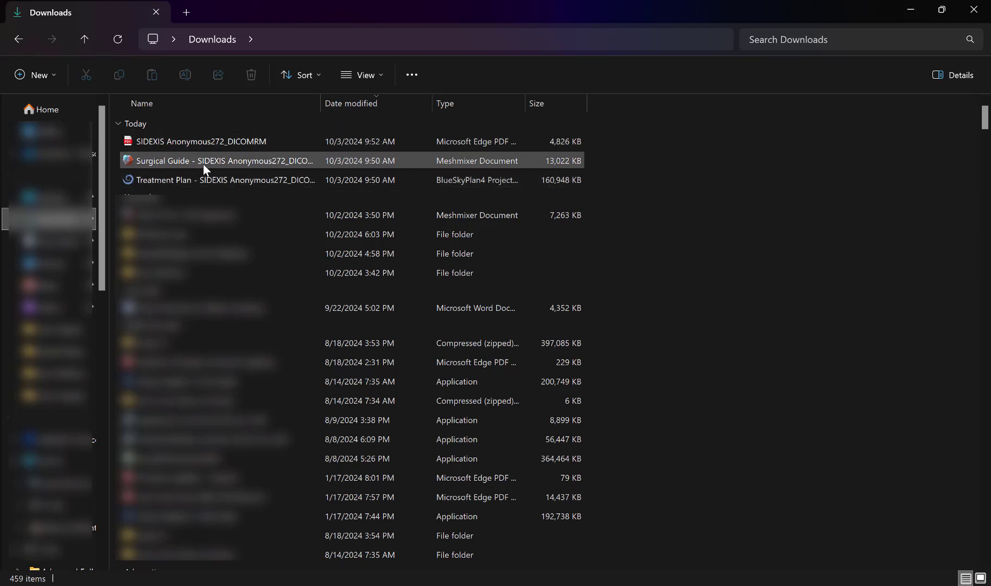
double_click(214, 164)
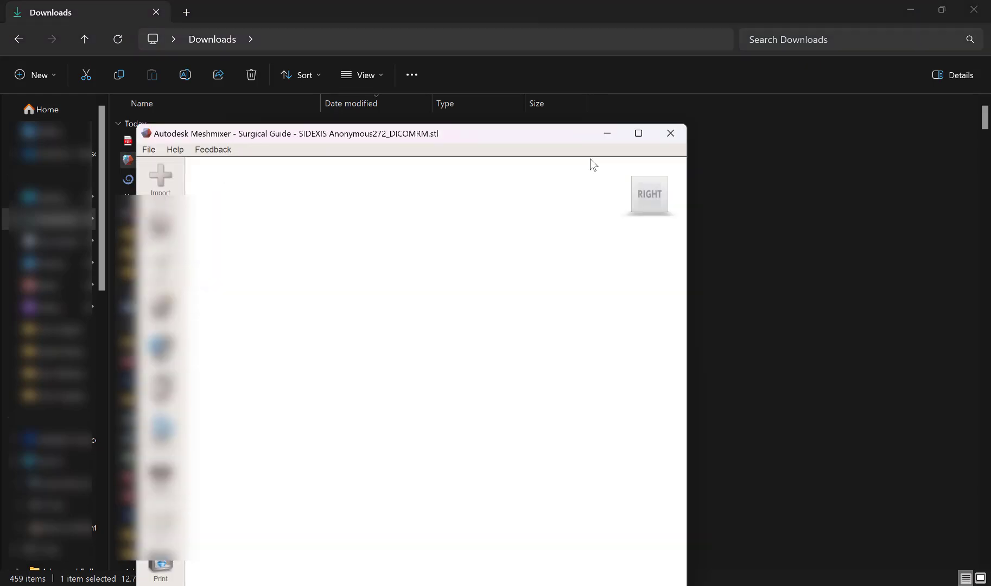
click(639, 136)
right_drag(712, 281, 516, 283)
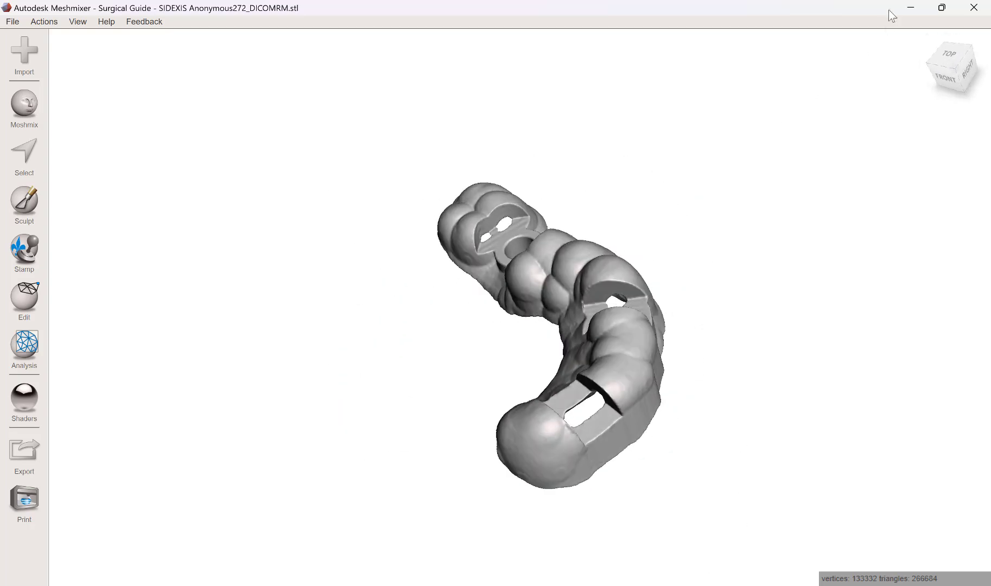
Switch to RayWare and set the print job's material to SprintRay Surgical Guide 3.
click(358, 585)
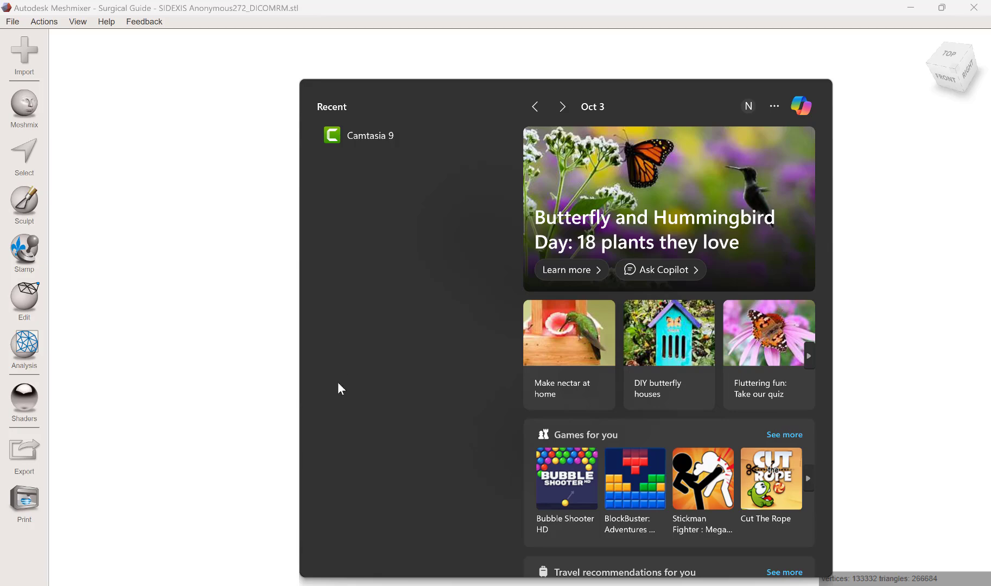
text(r)
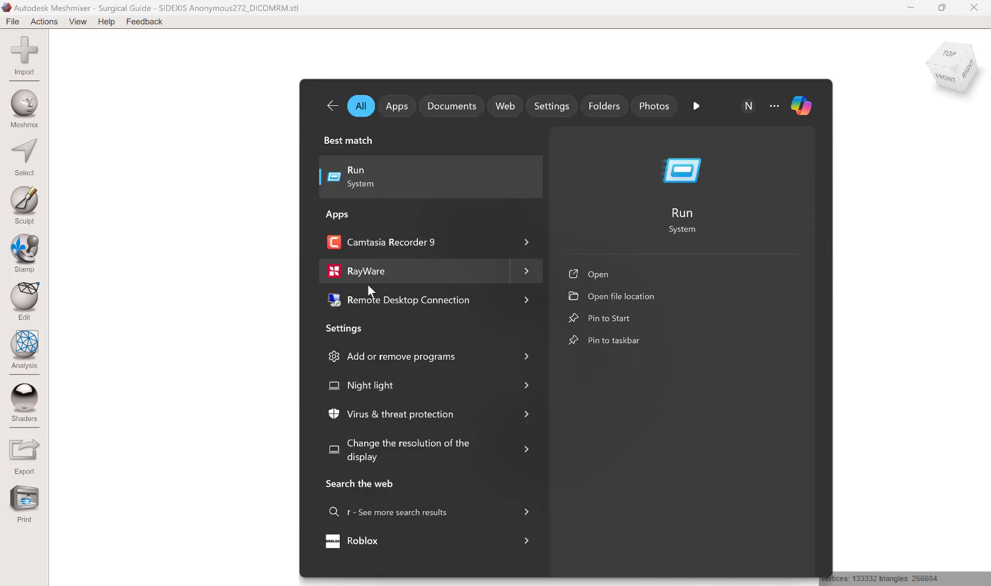
click(376, 272)
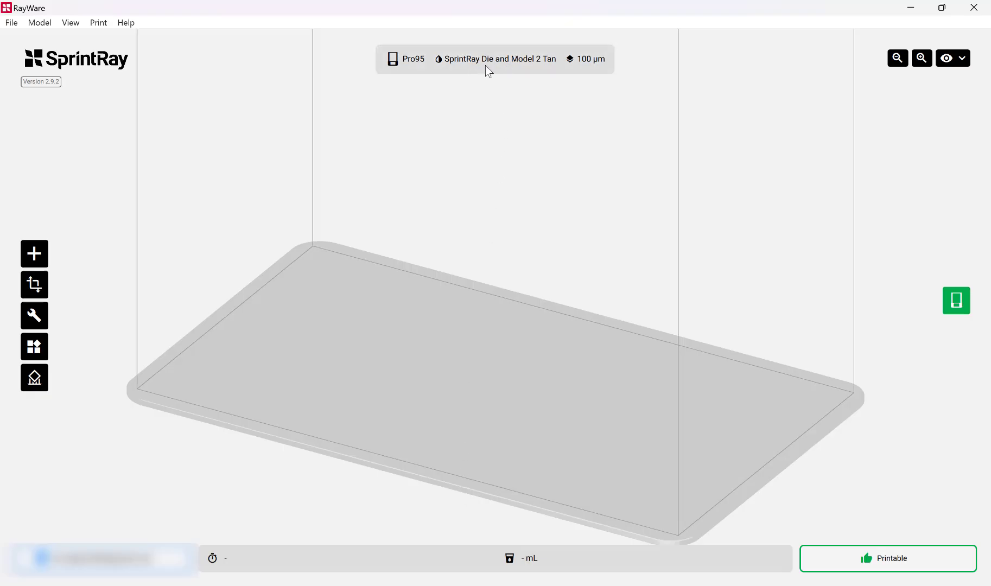
click(497, 59)
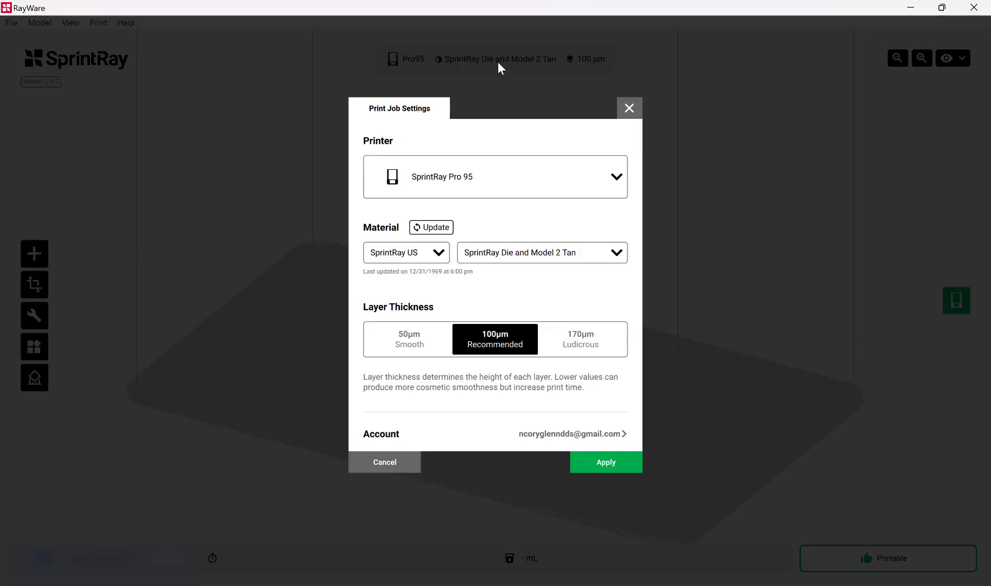
click(616, 253)
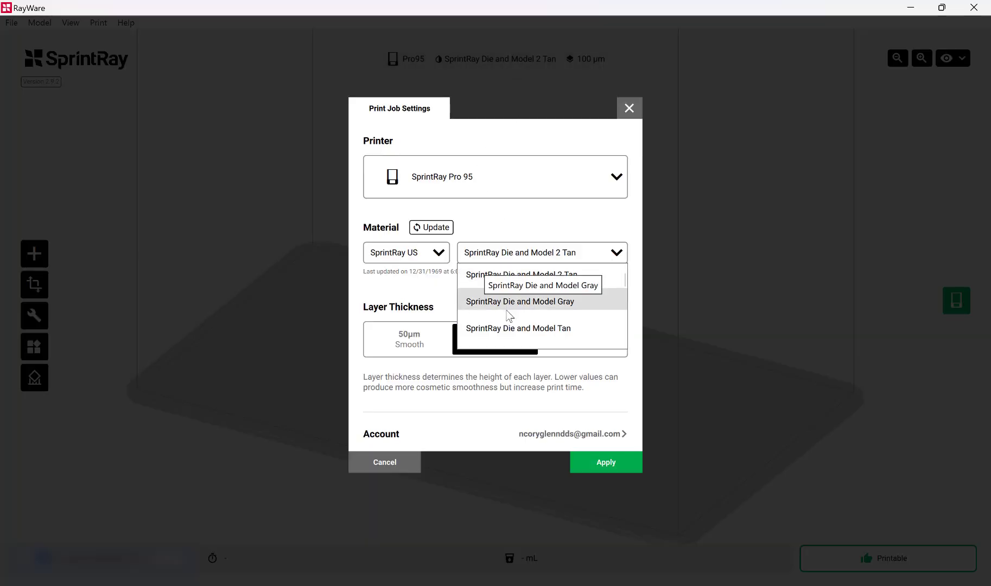
scroll(509, 315, down, 2)
scroll(508, 314, down, 5)
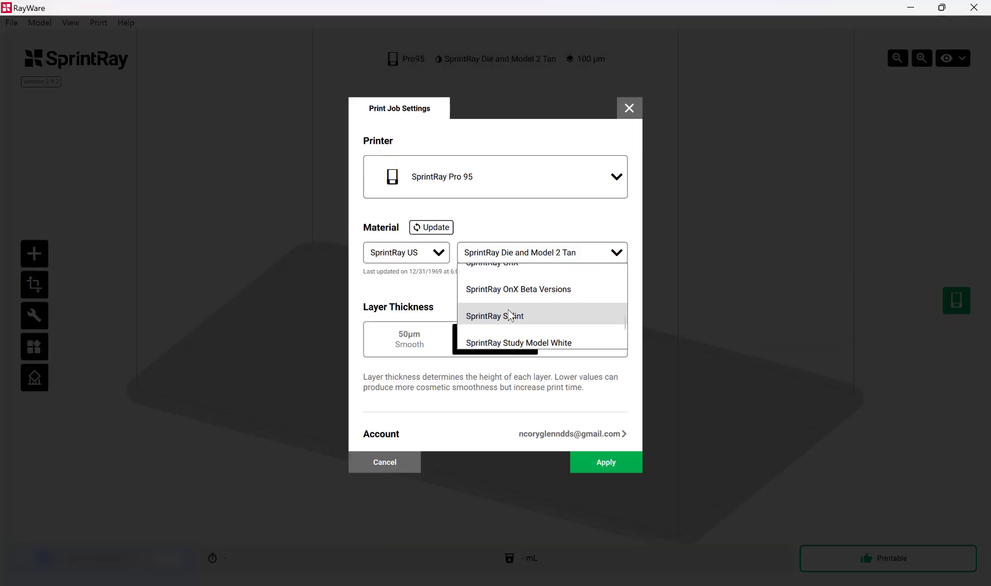
click(521, 308)
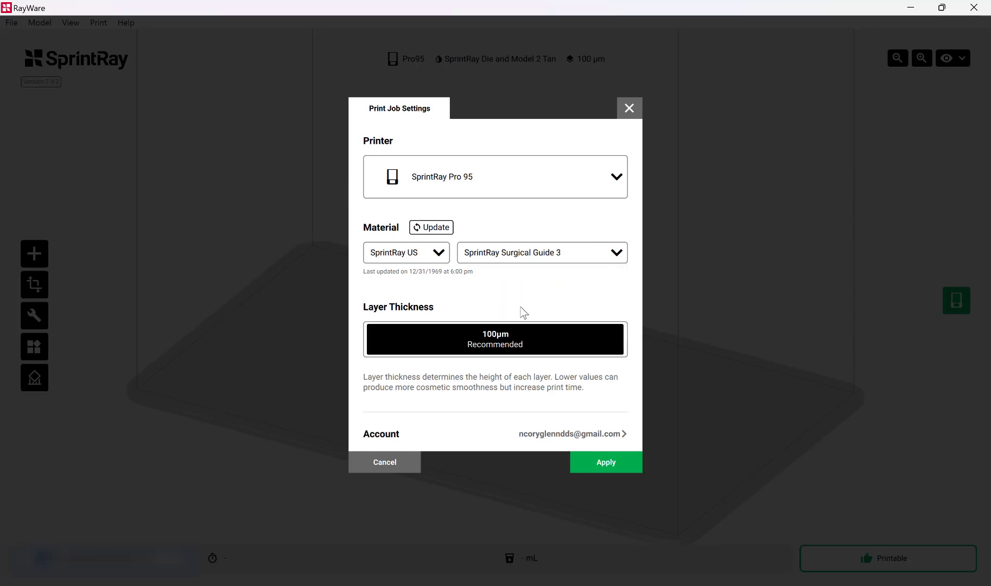
click(606, 461)
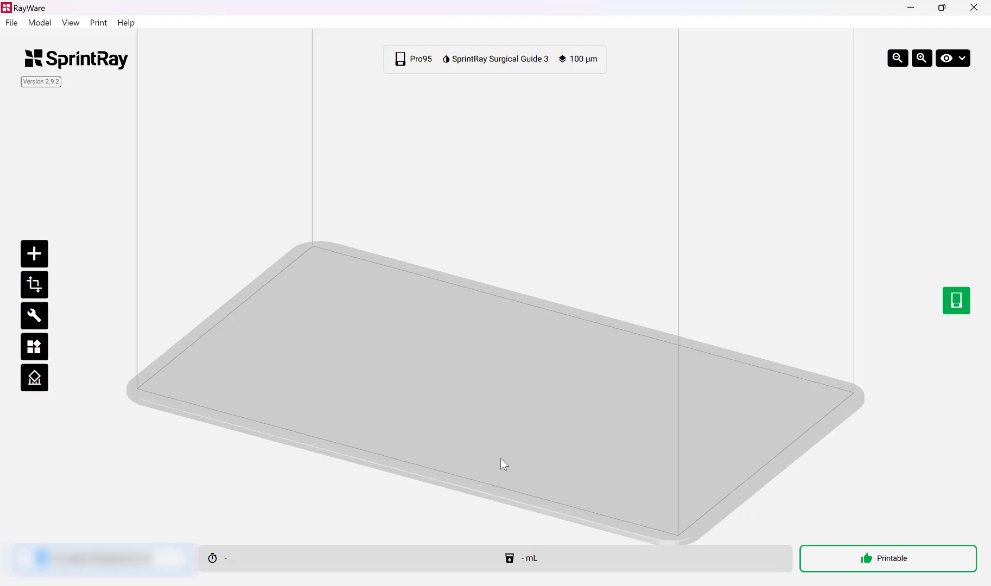
Import the model Surgical Guide - SIDEXIS Anonymous272_DICOMRM from the Downloads folder.
click(35, 254)
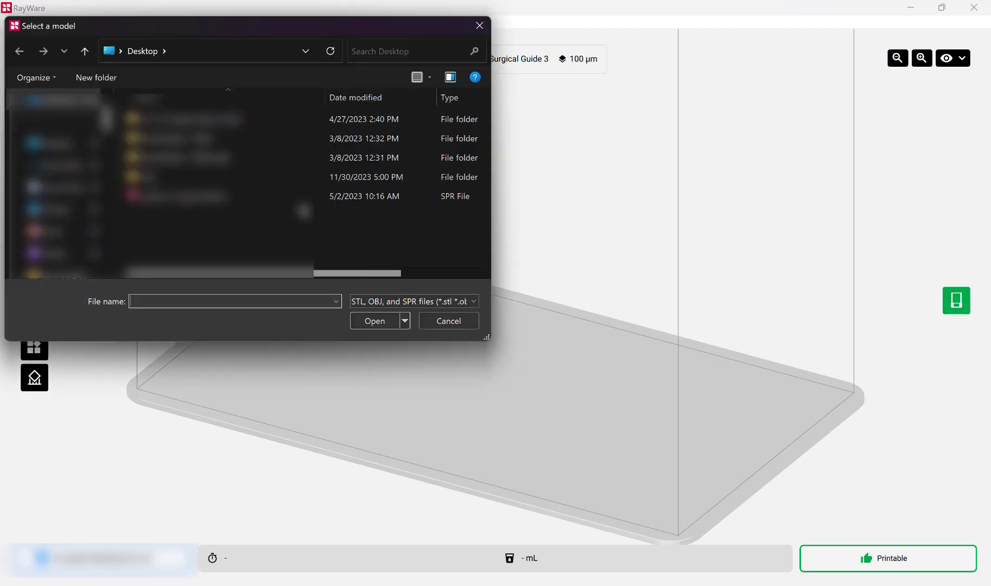
click(54, 164)
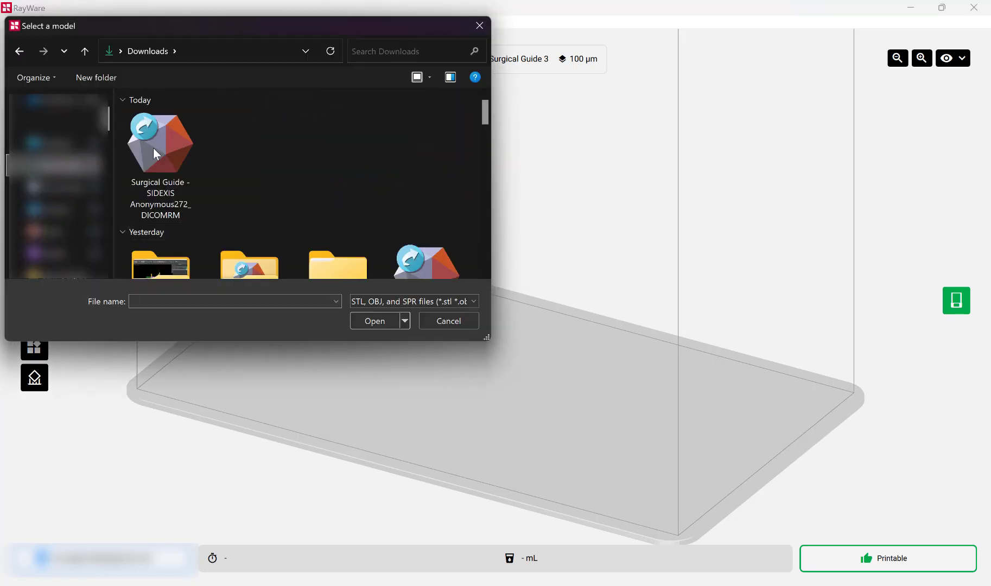
double_click(152, 144)
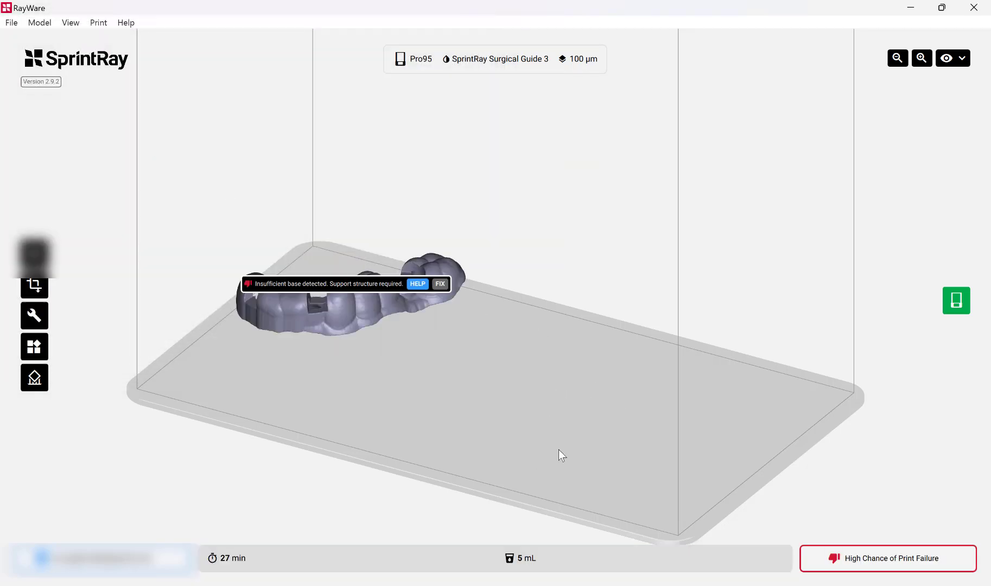
Centre the guide on the build plate, turn its tooth-facing side up and align its posterior segment with the plate's long side.
drag(280, 376, 506, 392)
drag(630, 418, 737, 405)
drag(530, 352, 475, 426)
drag(628, 371, 513, 467)
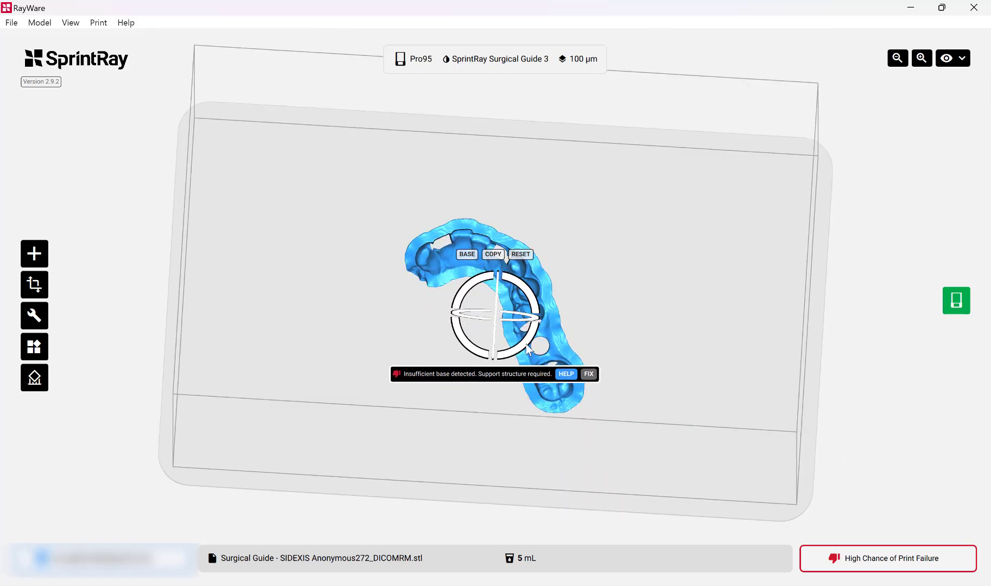
drag(532, 337, 546, 309)
click(450, 451)
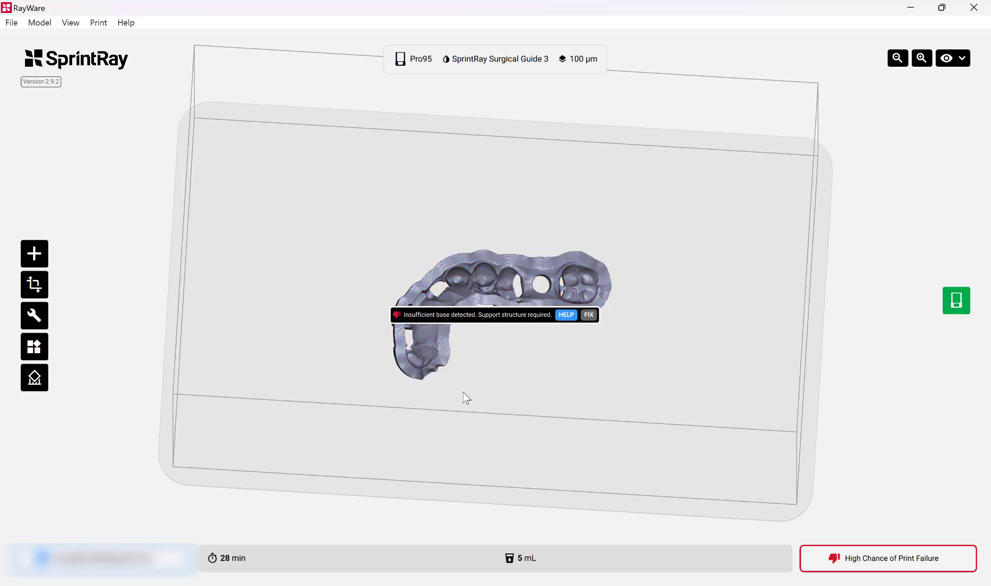
Generate supports for the surgical guide using the automatic fix for its insufficient base, and inspect them.
click(428, 338)
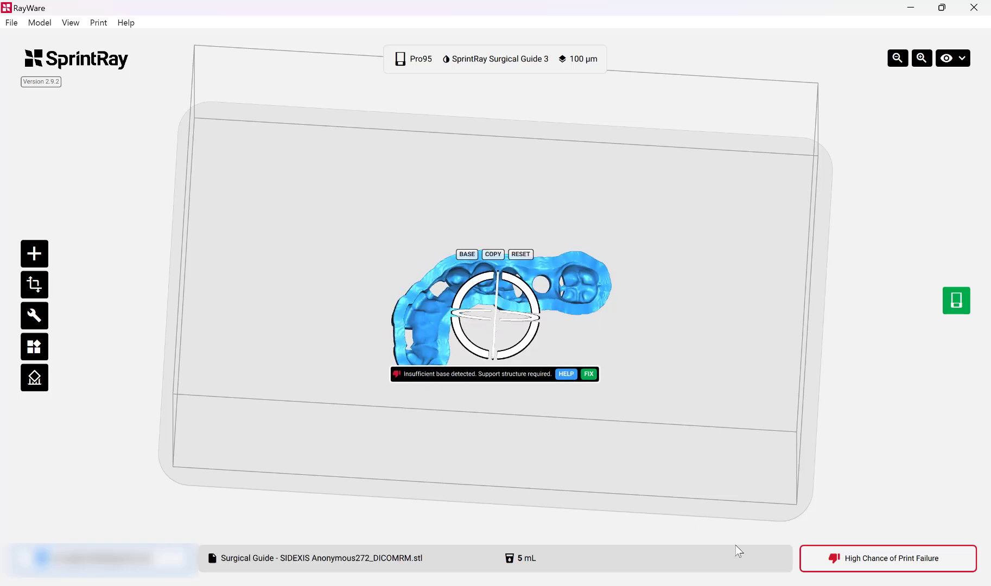
right_drag(504, 442, 495, 343)
right_drag(622, 444, 627, 427)
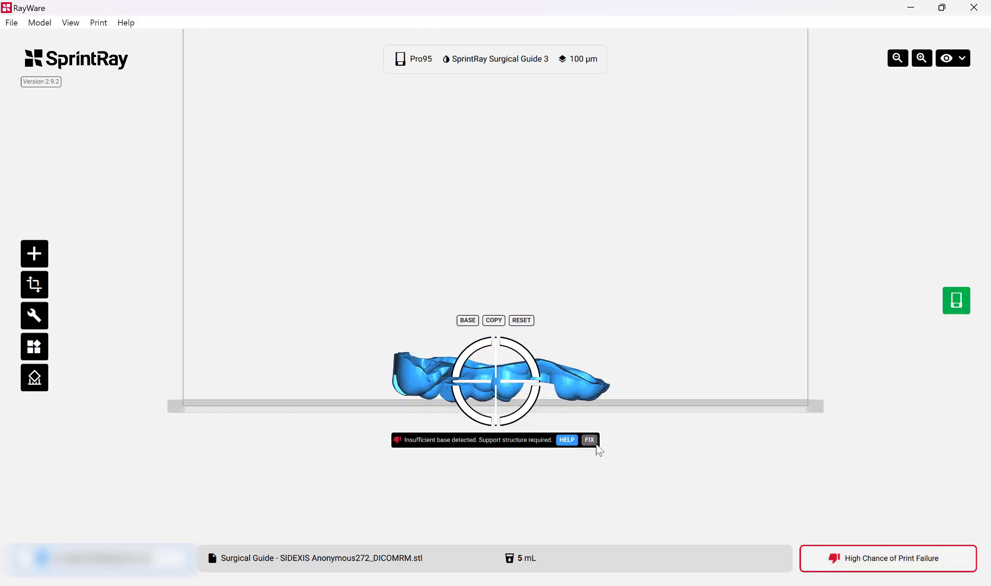
click(589, 440)
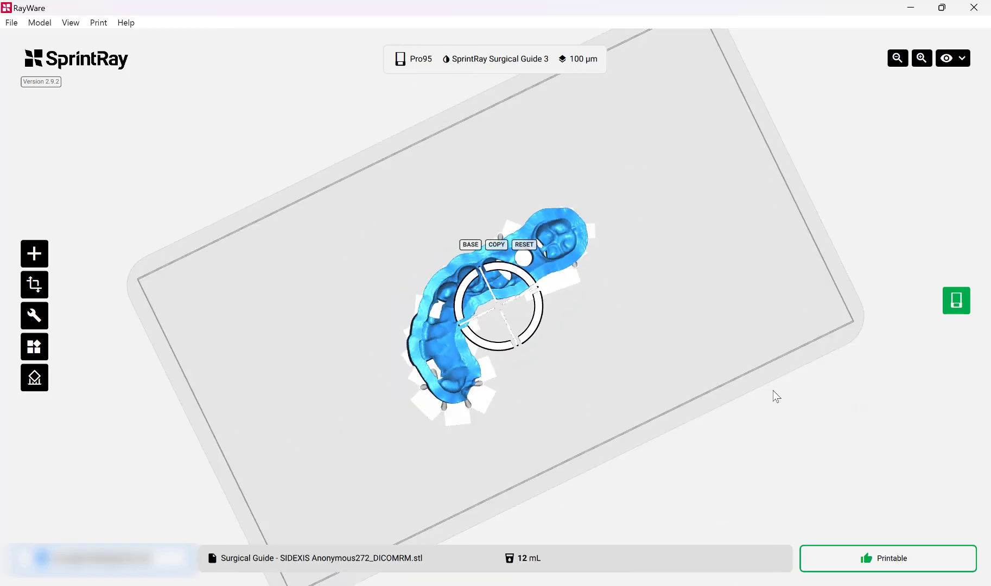
right_drag(644, 453, 615, 386)
Check the print job's material volume and print time, close it, and return to the case in Blue Sky Plan.
click(956, 301)
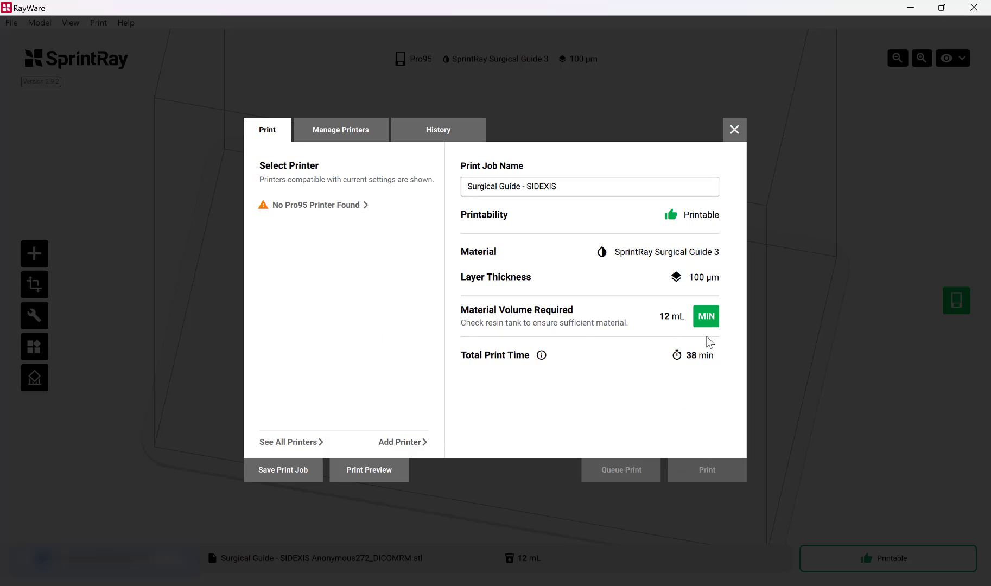
click(735, 129)
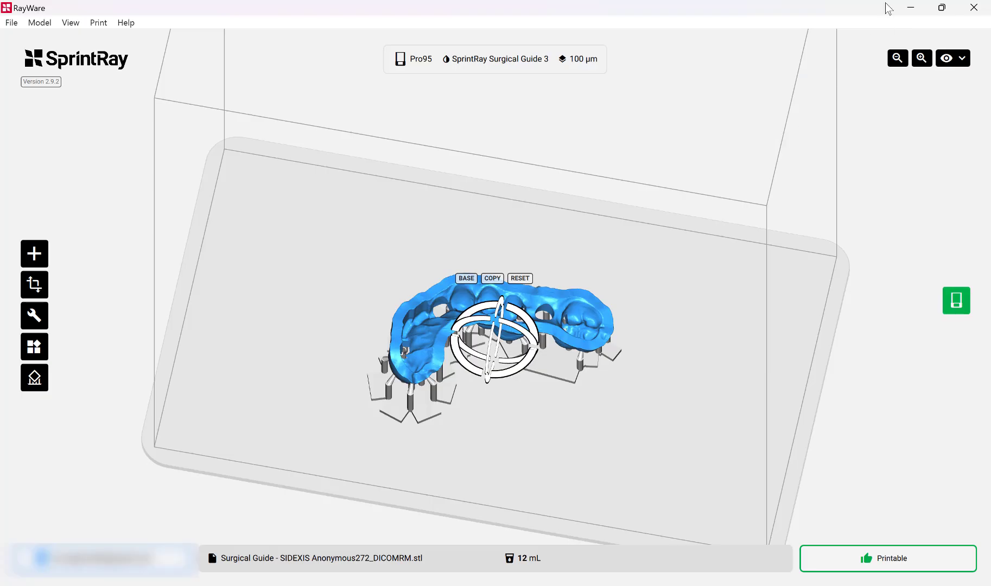
click(908, 7)
click(909, 8)
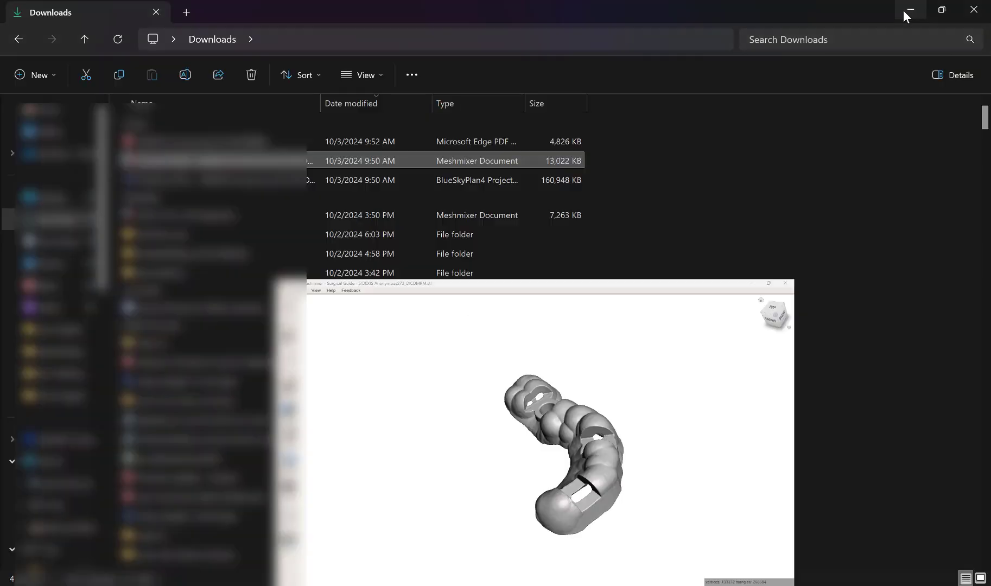
click(899, 9)
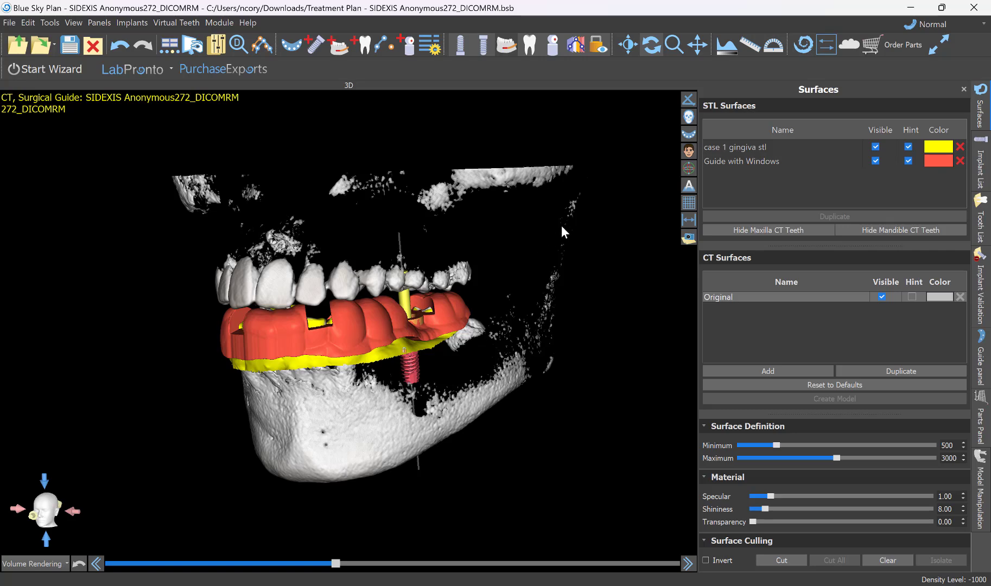
drag(561, 226, 338, 412)
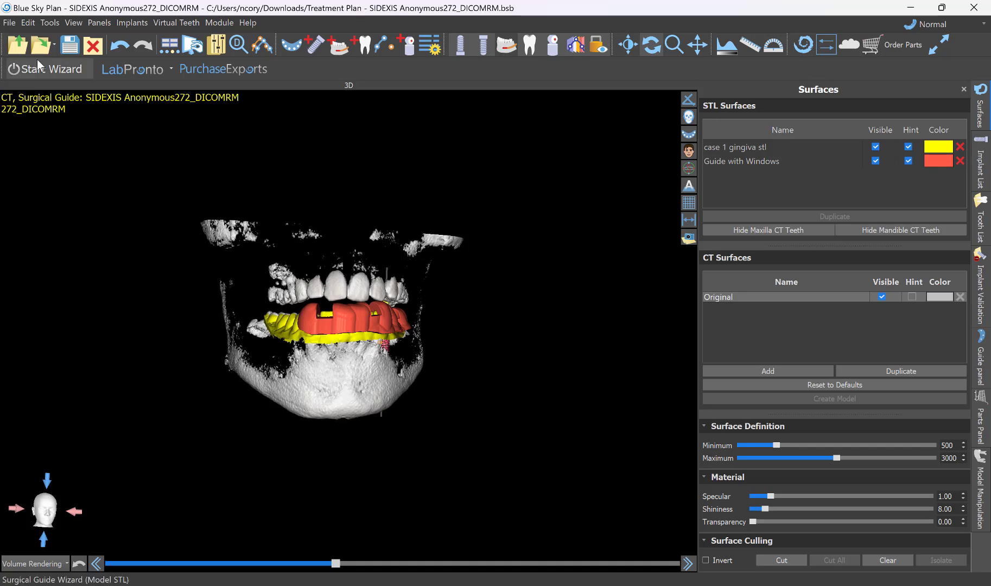
Close the current treatment plan.
click(9, 23)
click(9, 23)
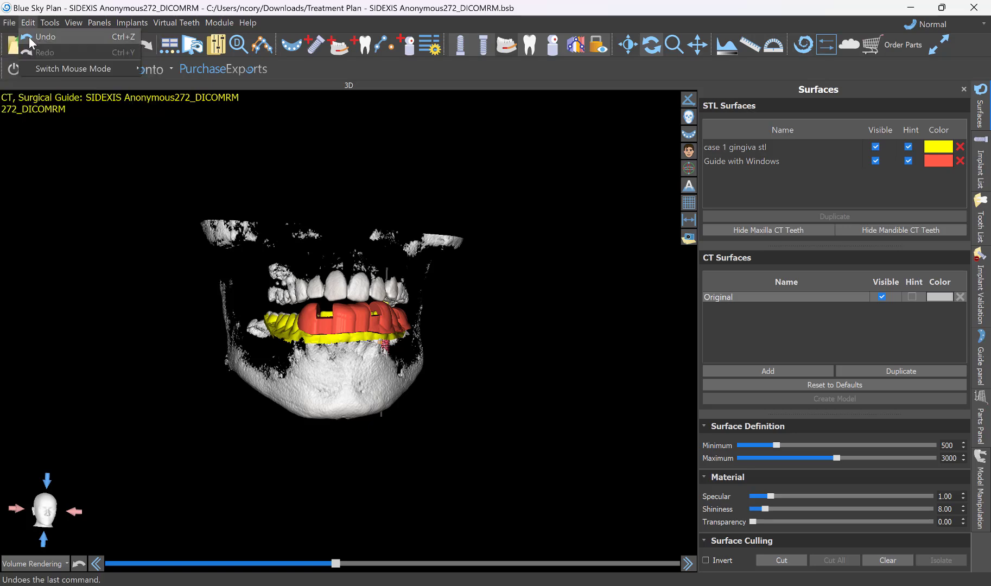
click(9, 23)
click(31, 164)
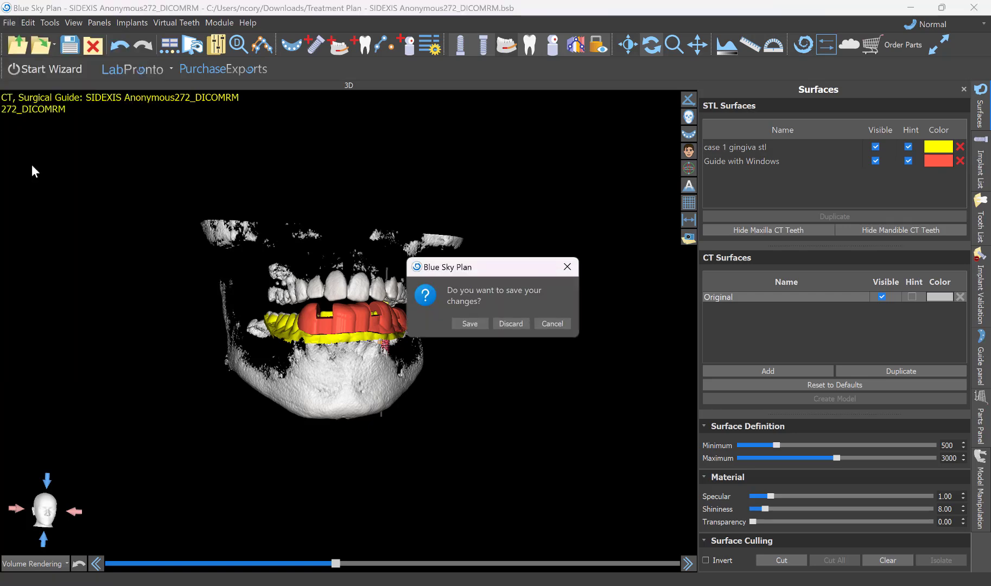